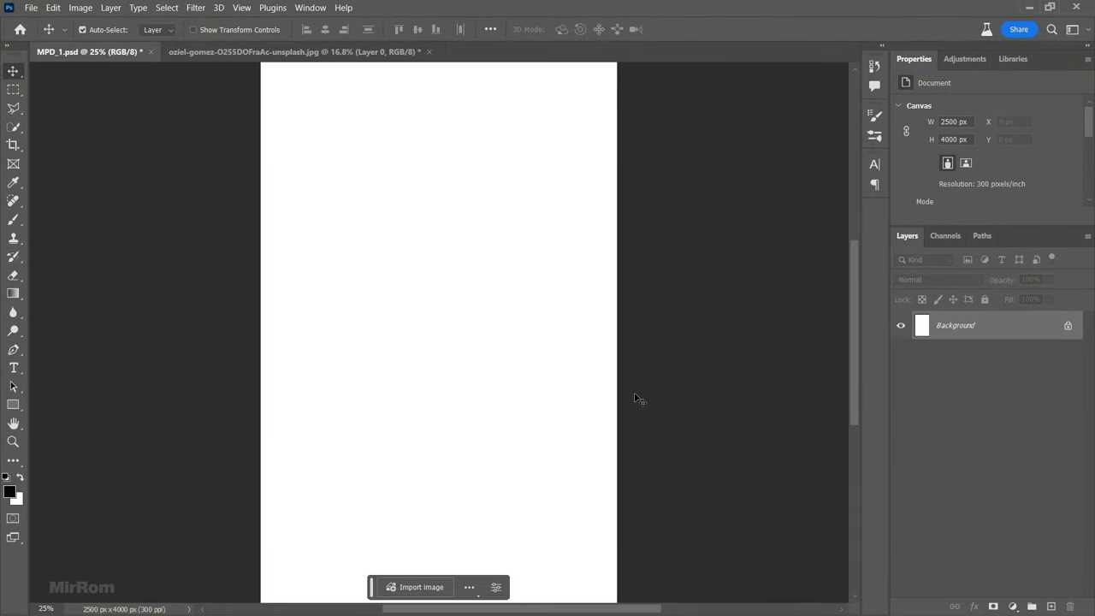
Step: Confirm the 2500×4000 px poster canvas size unchanged, then bring up the snowy car photo
key("h")
key("ctrl+minus")
key("ctrl+alt+i")
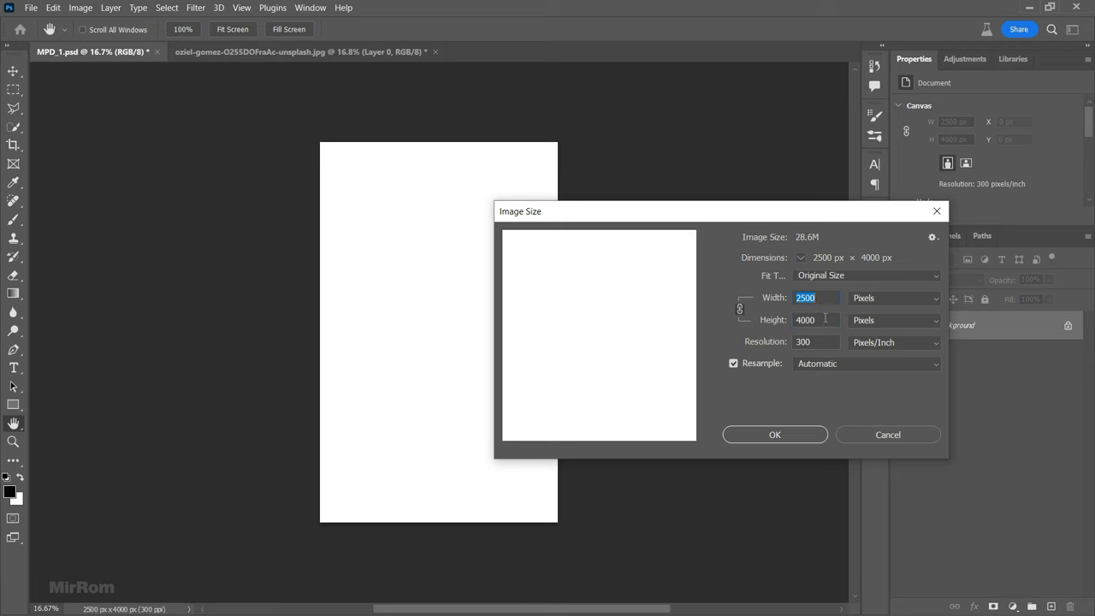
left_click(862, 434)
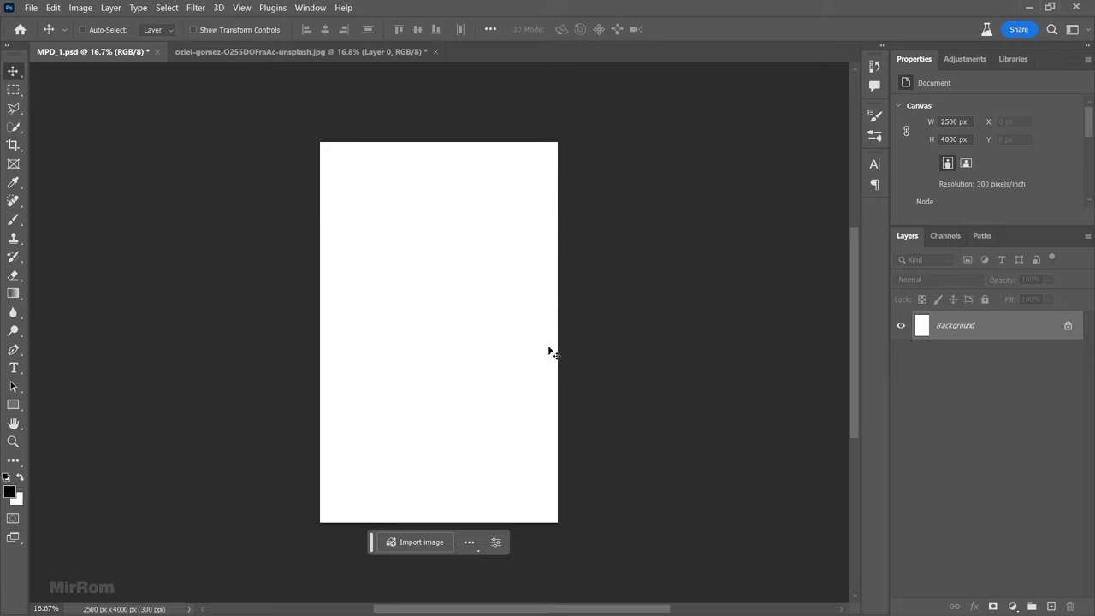
left_click(353, 53)
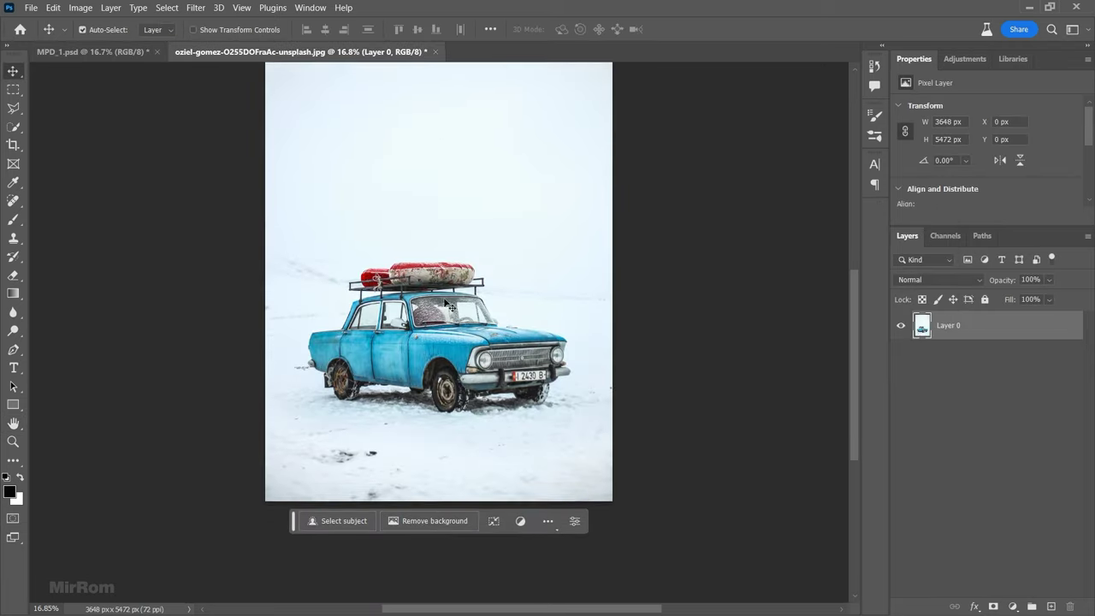
Step: Draw a closed Polygonal Lasso selection around the red roof-rack luggage and the sky above it
key("ctrl+plus")
scroll(396, 292, "up", 2)
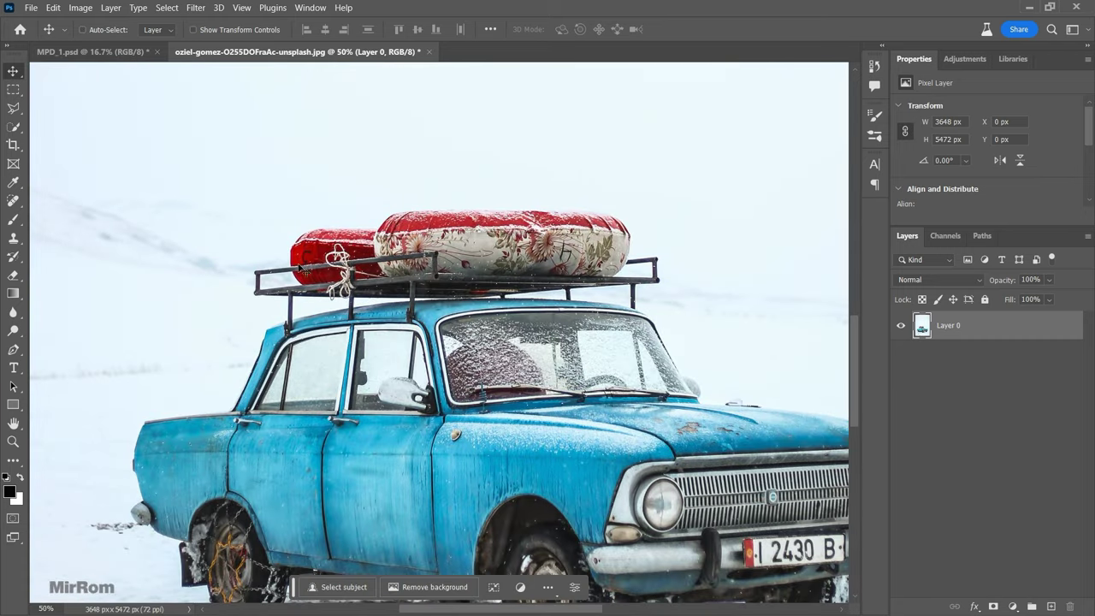
right_click(15, 122)
left_click(46, 122)
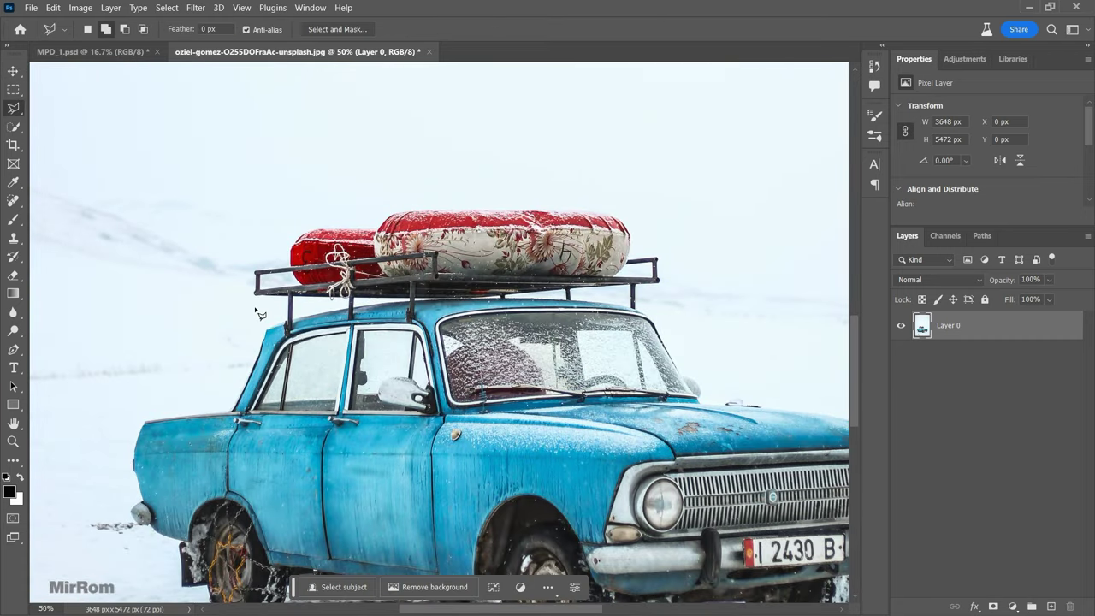
left_click(282, 327)
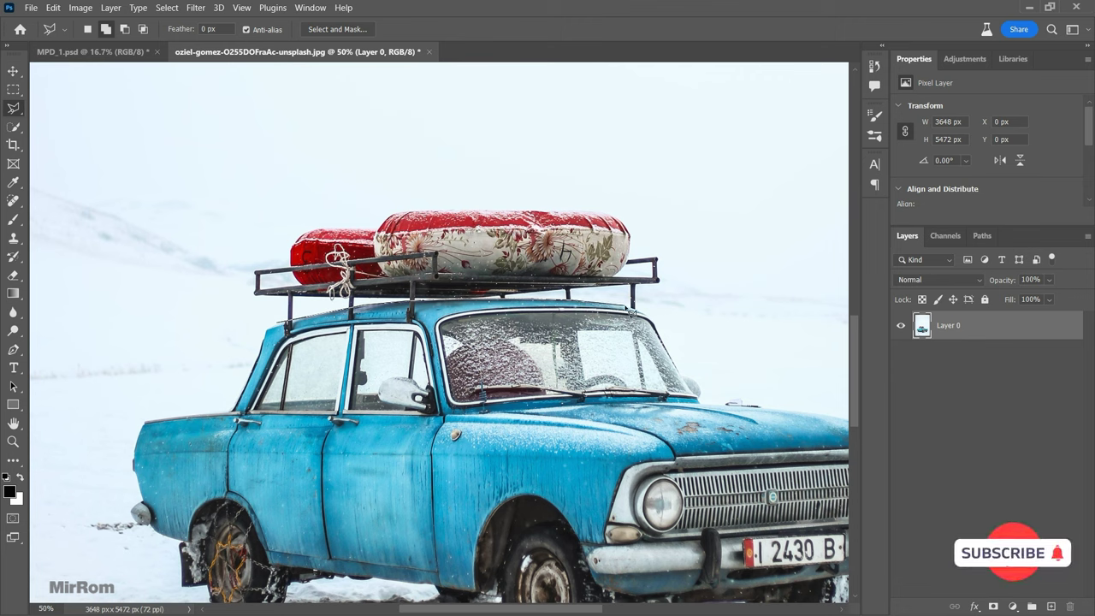
left_click(675, 284)
left_click(674, 247)
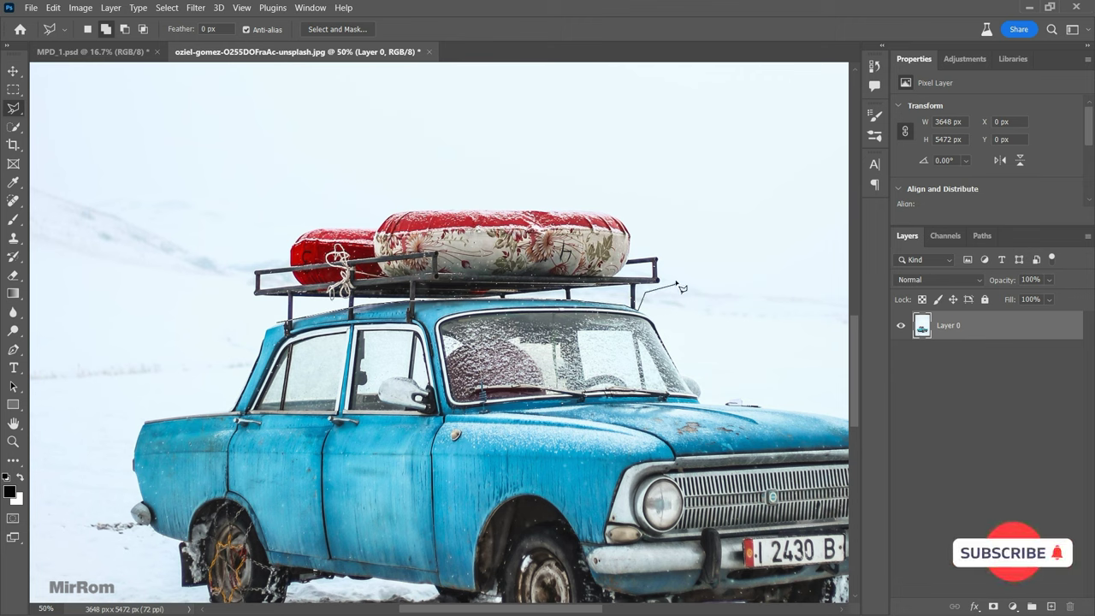
left_click(629, 180)
left_click(557, 167)
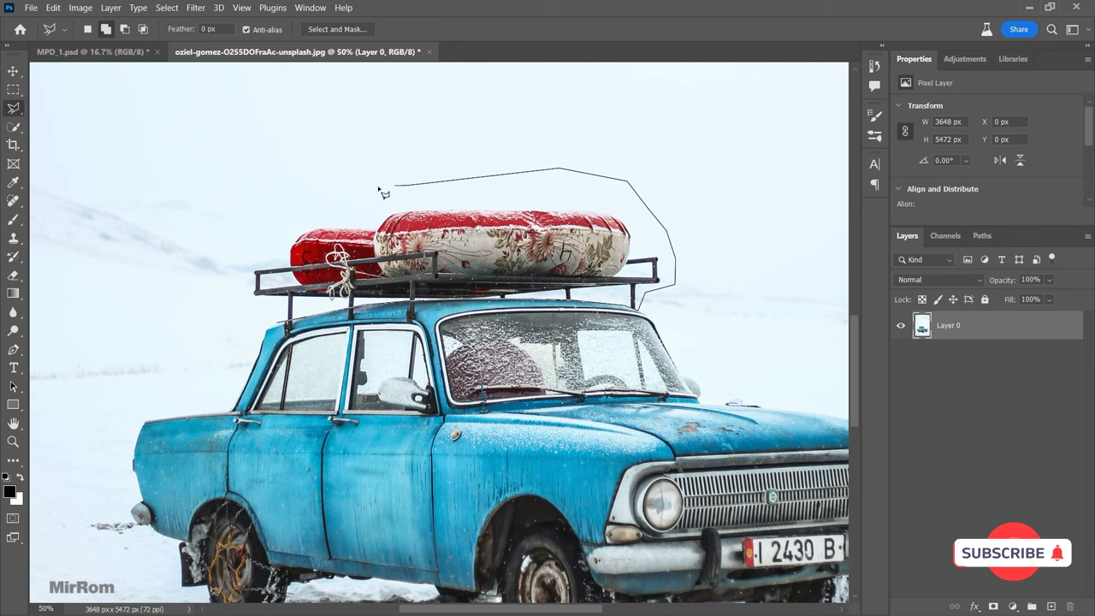
left_click(345, 190)
left_click(254, 313)
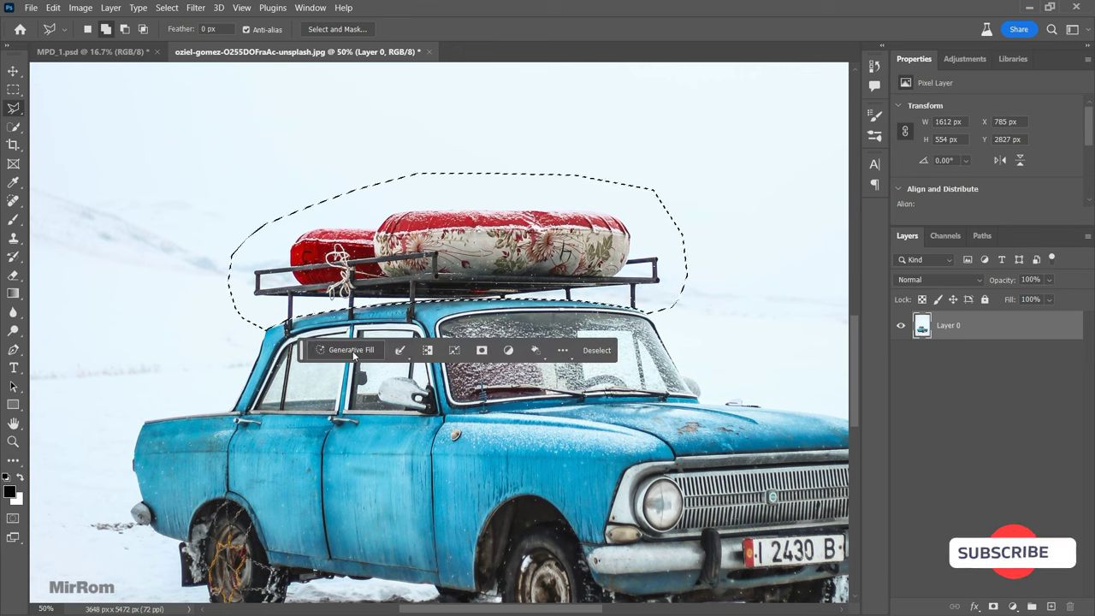
Step: Generative-fill the roof selection with 'wooden case snowy car', keeping crate variation 1 of 3
left_click(349, 349)
type("wooden case snowy car")
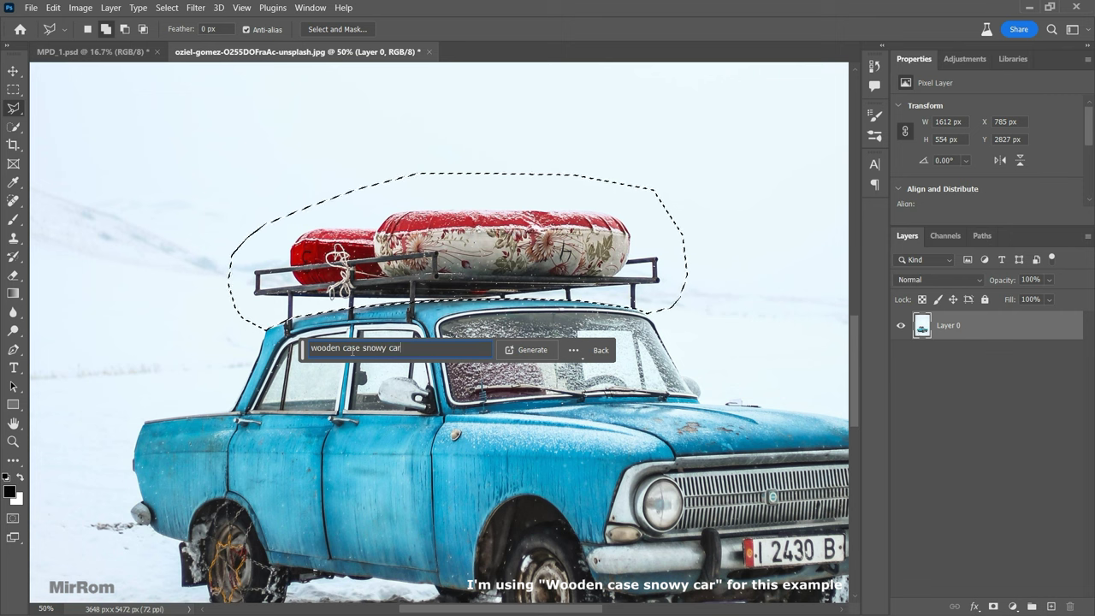
left_click(544, 350)
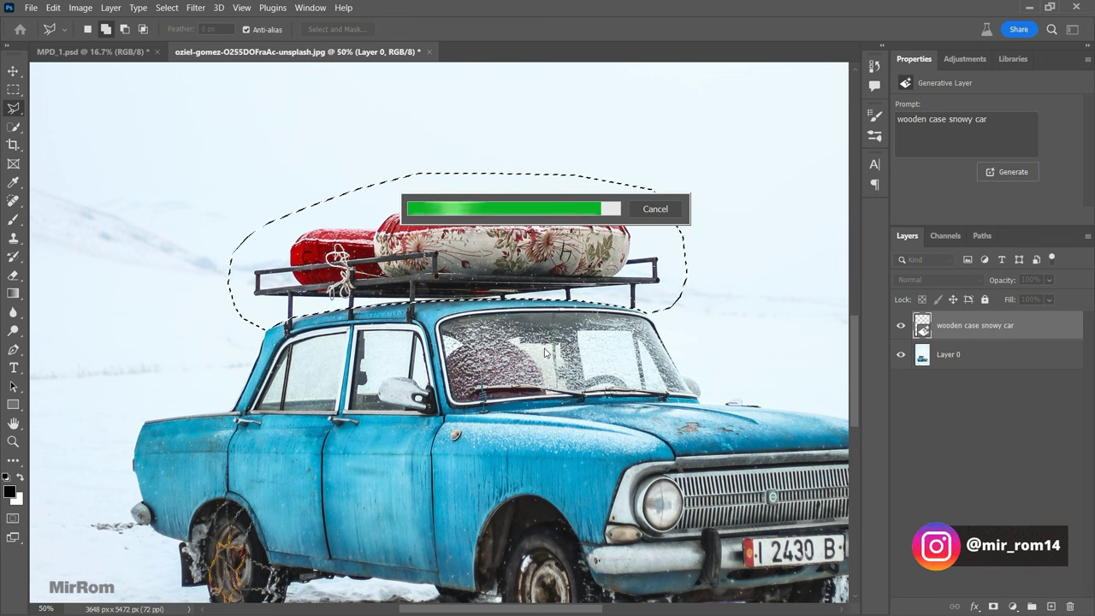
left_click(446, 355)
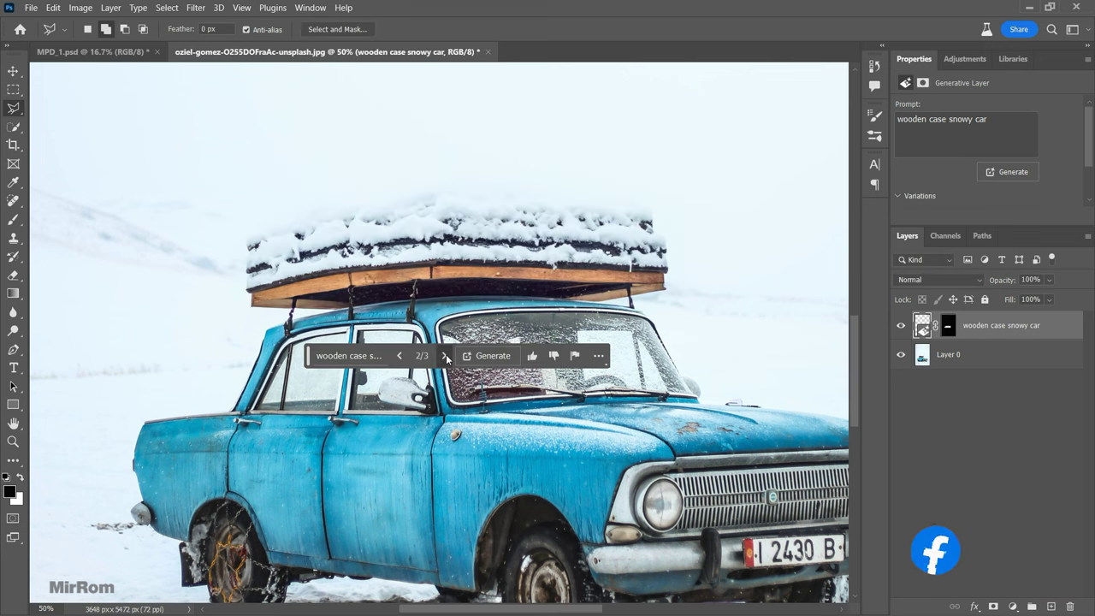
left_click(446, 355)
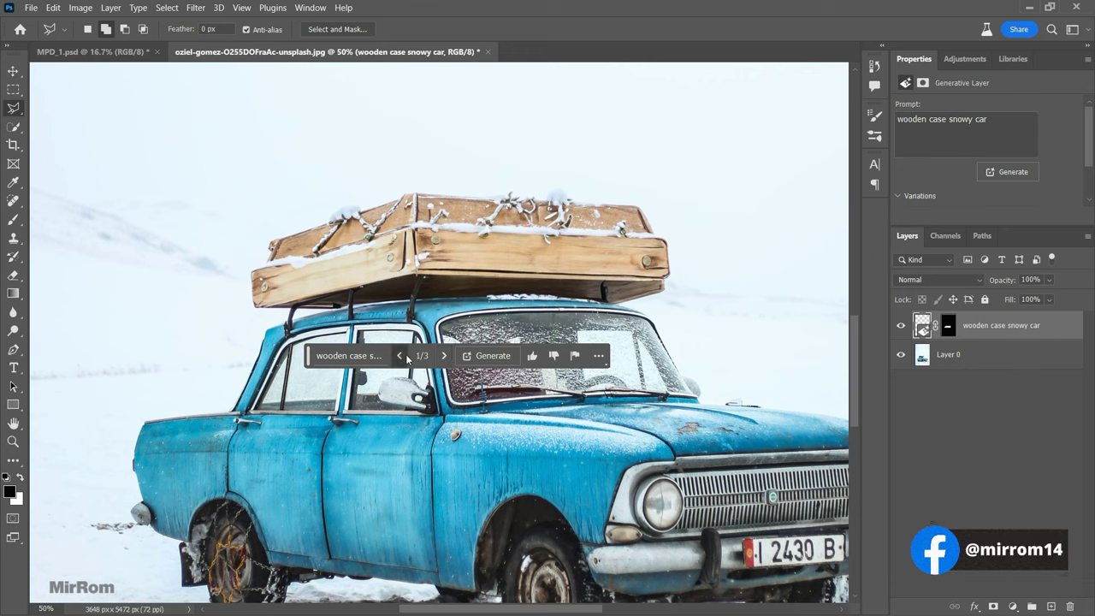
left_click(400, 355)
left_click(443, 356)
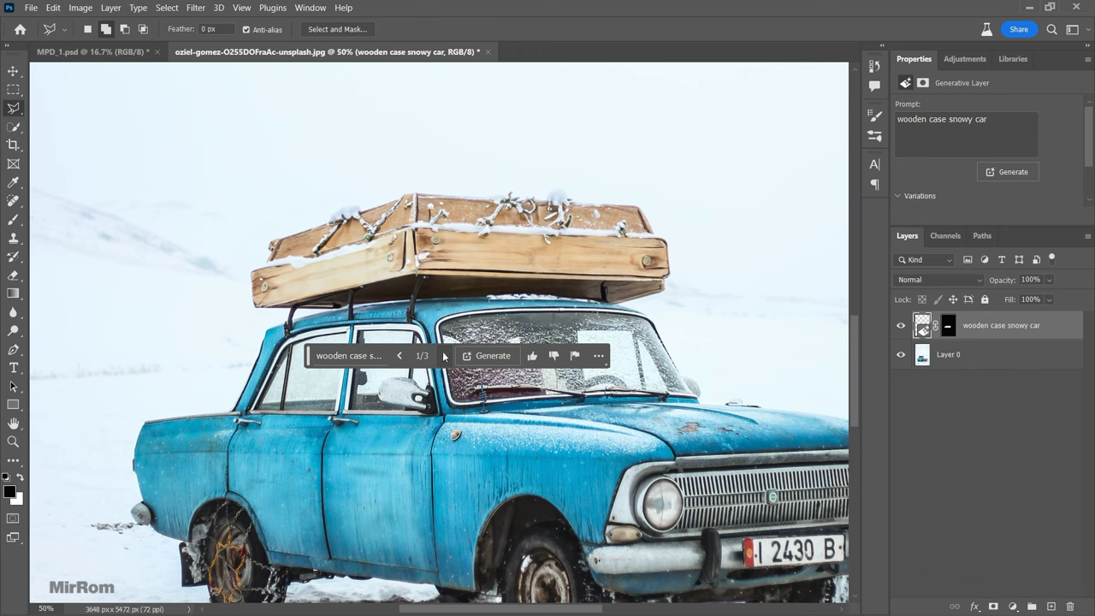
key("ctrl+minus")
key("ctrl+minus")
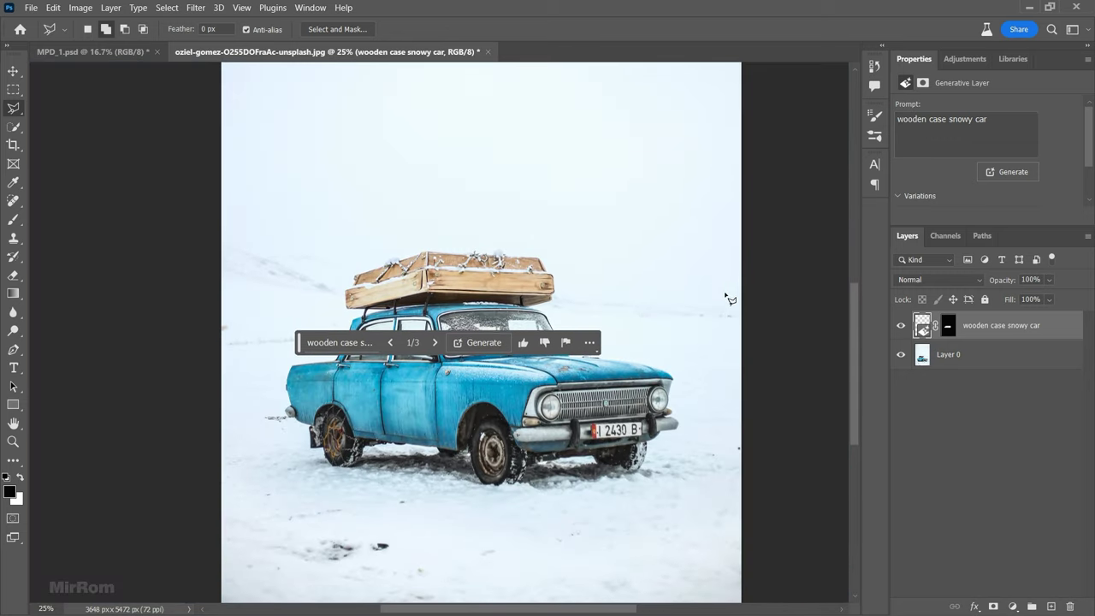
Step: Merge the wooden crate layer and the car photo into a single layer
key("alt+bracketleft")
key("v")
scroll(716, 381, "down", 1)
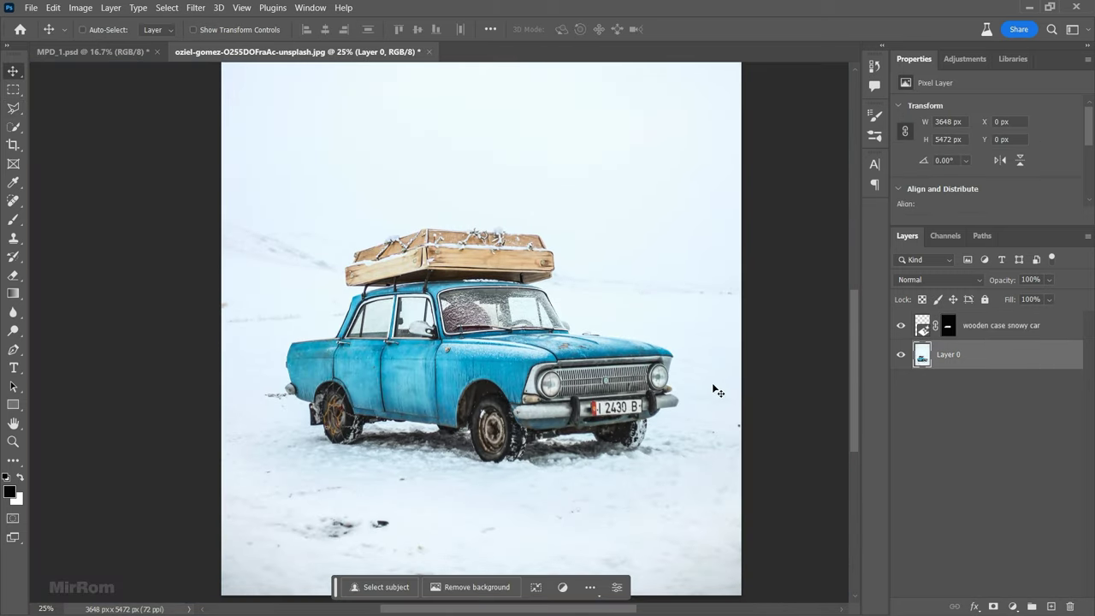
left_click(1009, 330, "shift")
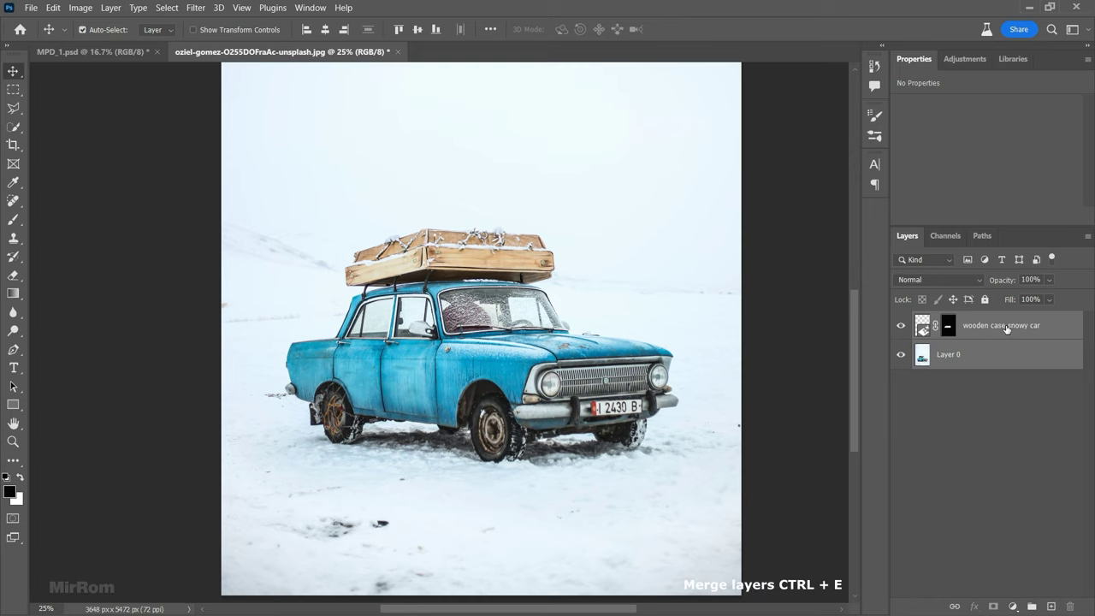
key("ctrl+e")
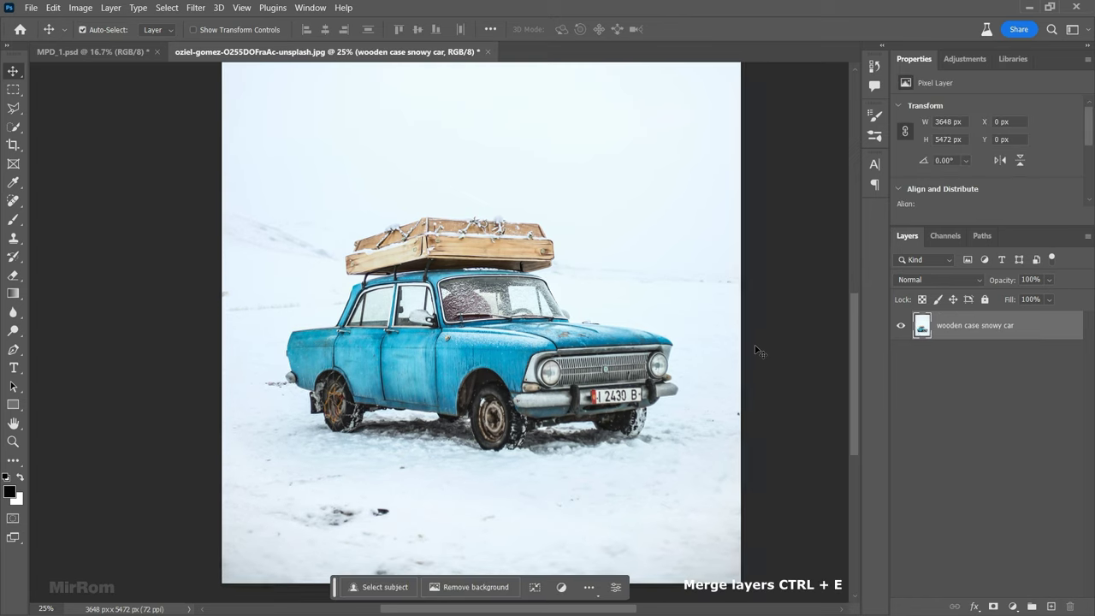
key("ctrl+minus")
Step: Move the merged car layer into the MPD_1 poster and close the saved car photo
mouse_move(477, 270)
left_mouse_down()
mouse_move(200, 120)
mouse_move(366, 231)
left_mouse_up()
left_click(494, 51)
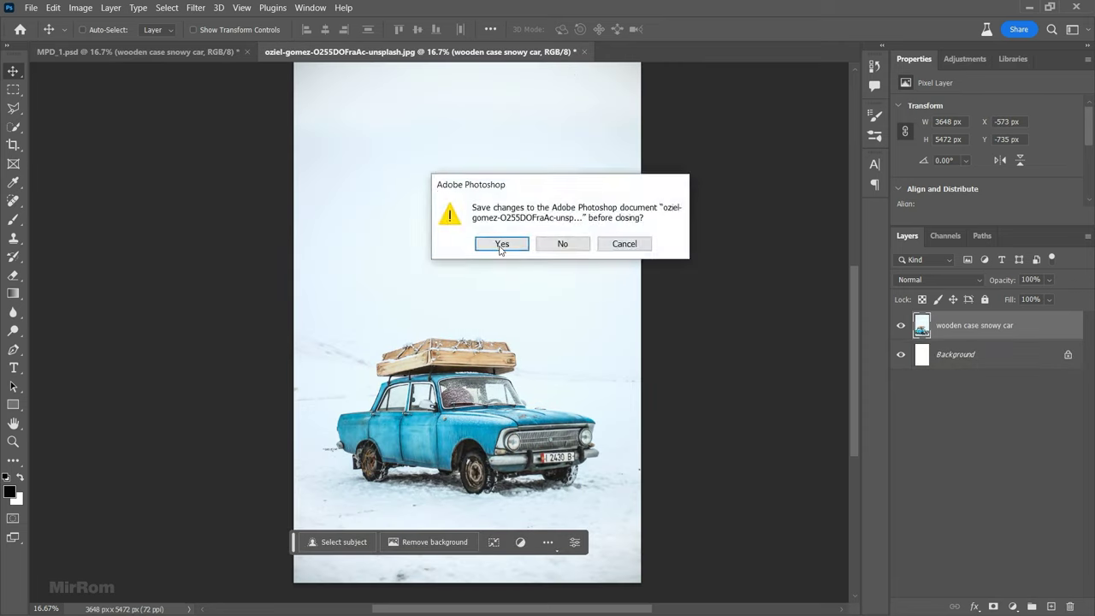
left_click(560, 246)
Step: Scale the car layer to about 63% (2295 × 3441 px) and position it lower in the poster
left_click_drag(470, 343, 487, 314)
key("ctrl+t")
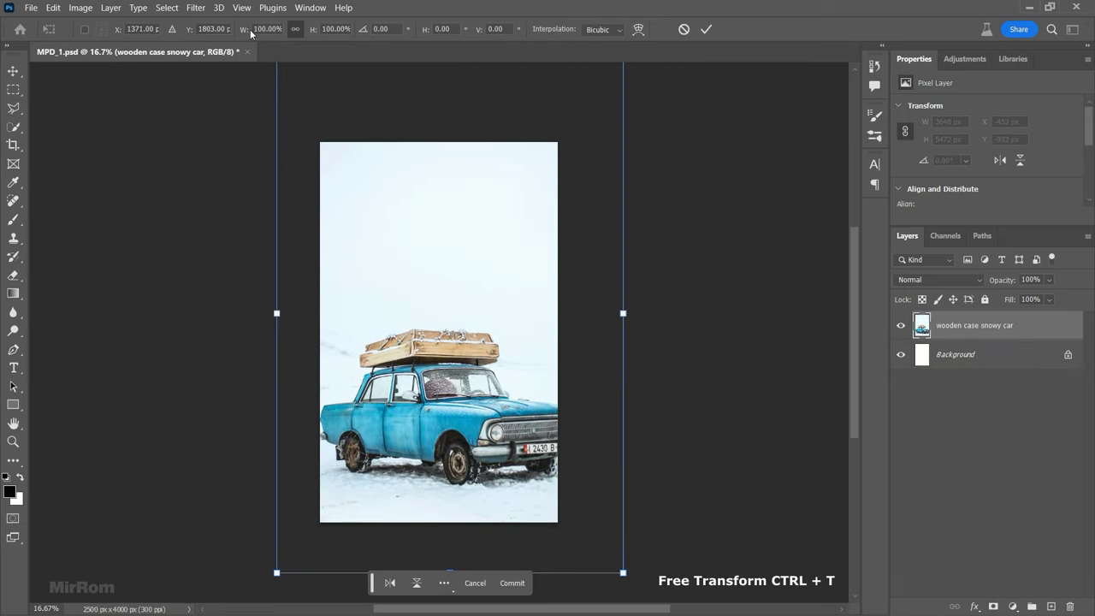
left_click_drag(251, 32, 227, 32)
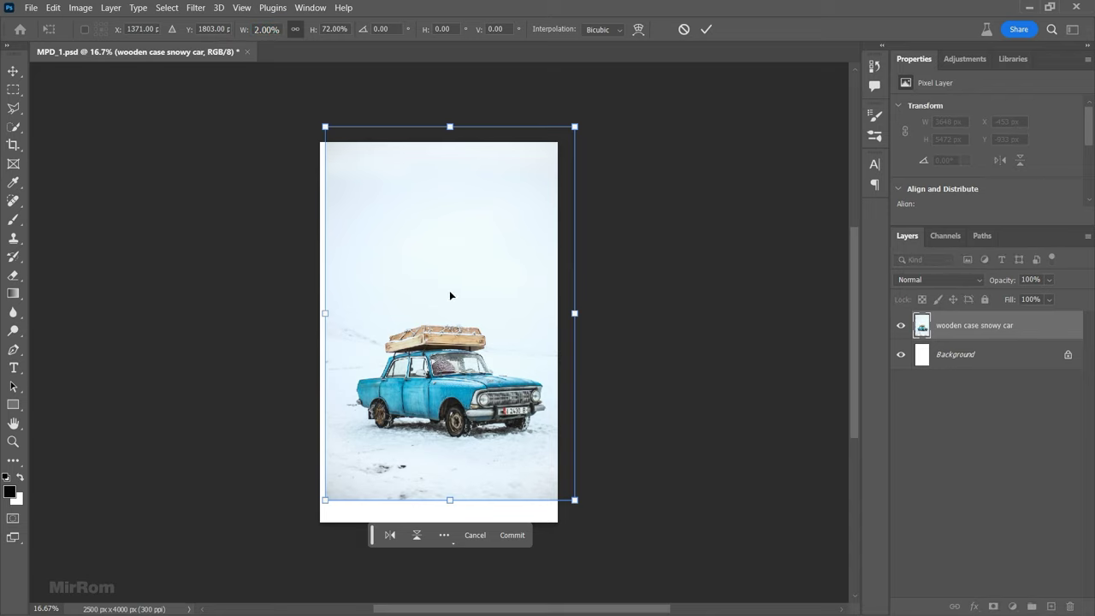
left_click_drag(449, 295, 441, 310)
mouse_move(564, 142)
left_mouse_down()
mouse_move(544, 165)
mouse_move(557, 165)
left_mouse_up()
left_click(487, 272)
left_click(487, 274)
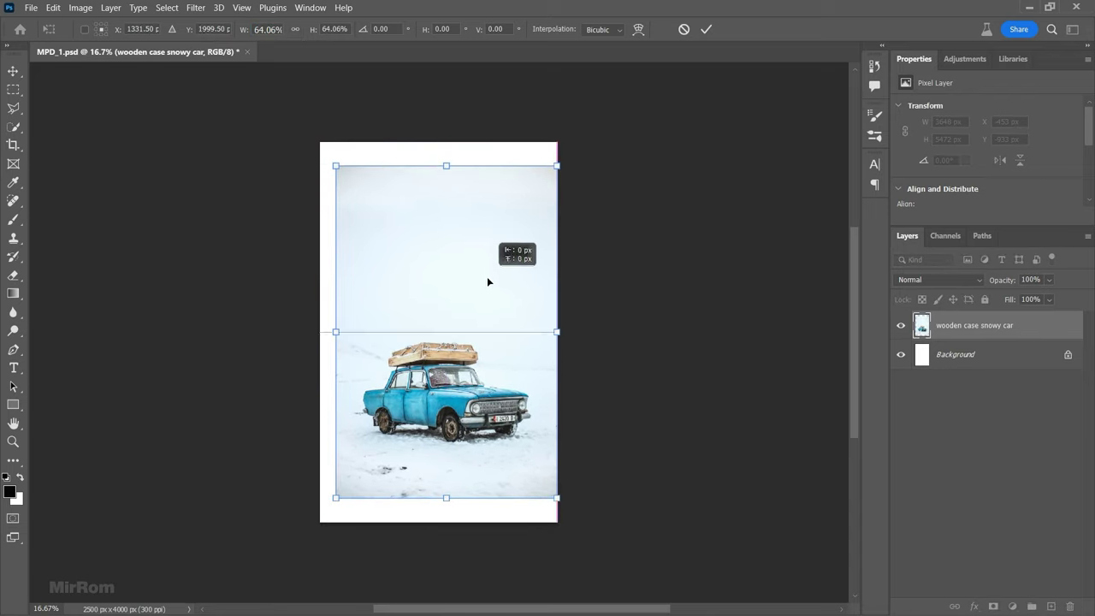
left_click_drag(488, 278, 486, 304)
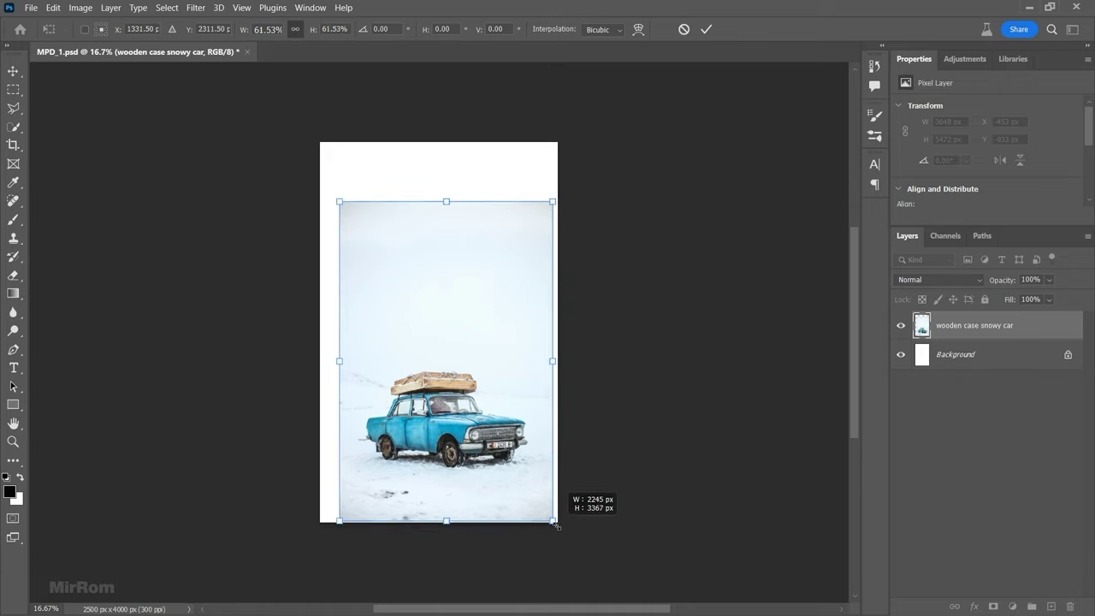
left_click_drag(564, 535, 556, 519)
left_click_drag(518, 476, 521, 466)
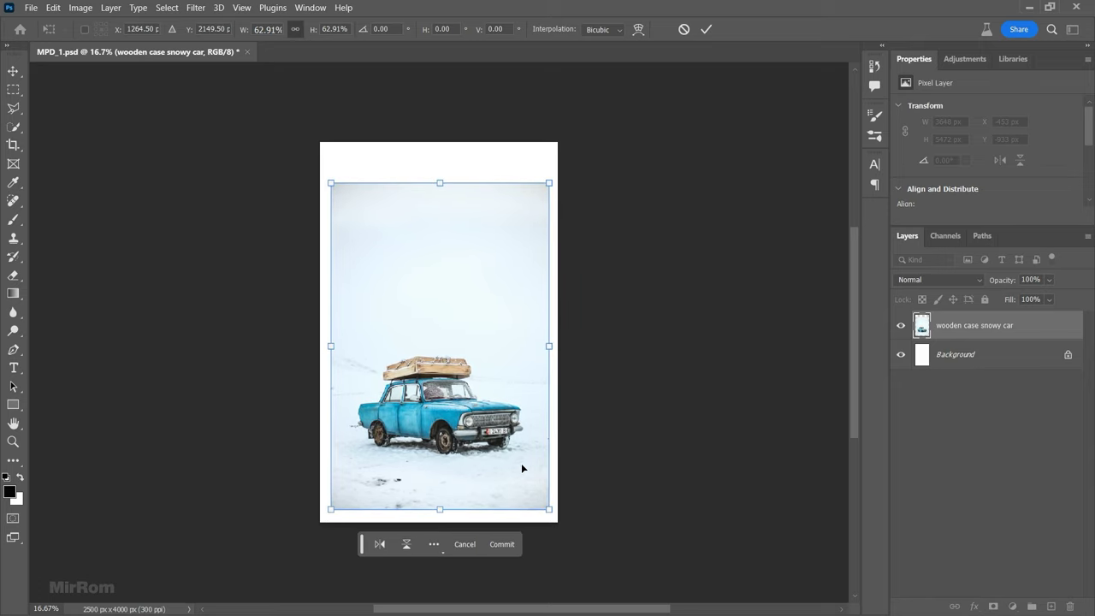
key("Return")
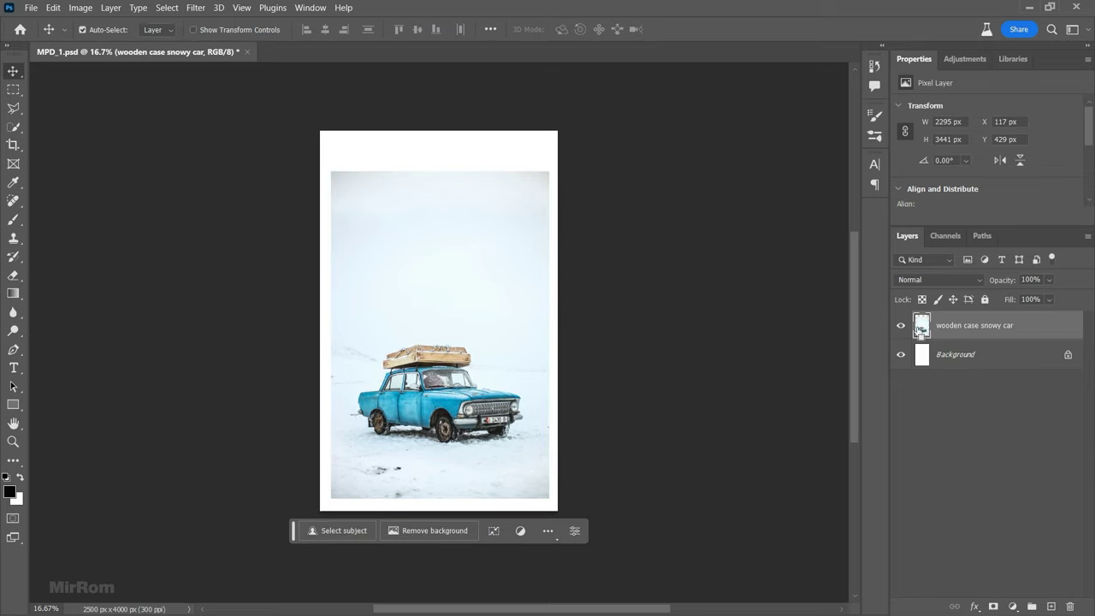
Step: Select the car image, invert to the white border, and generative-fill that border
left_click(919, 331, "ctrl")
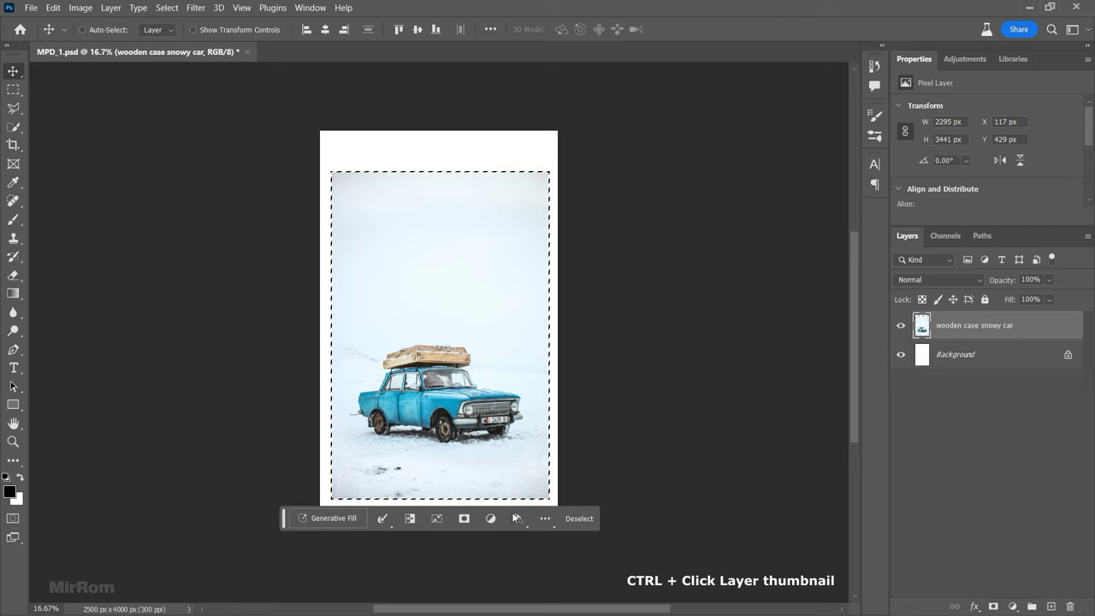
left_click(384, 519)
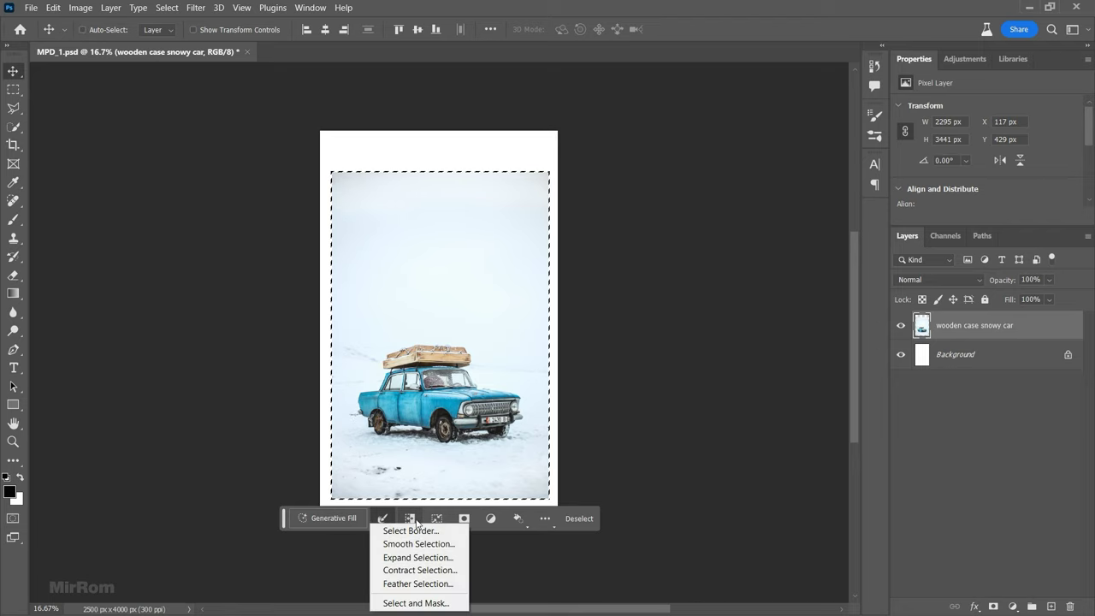
left_click(710, 481)
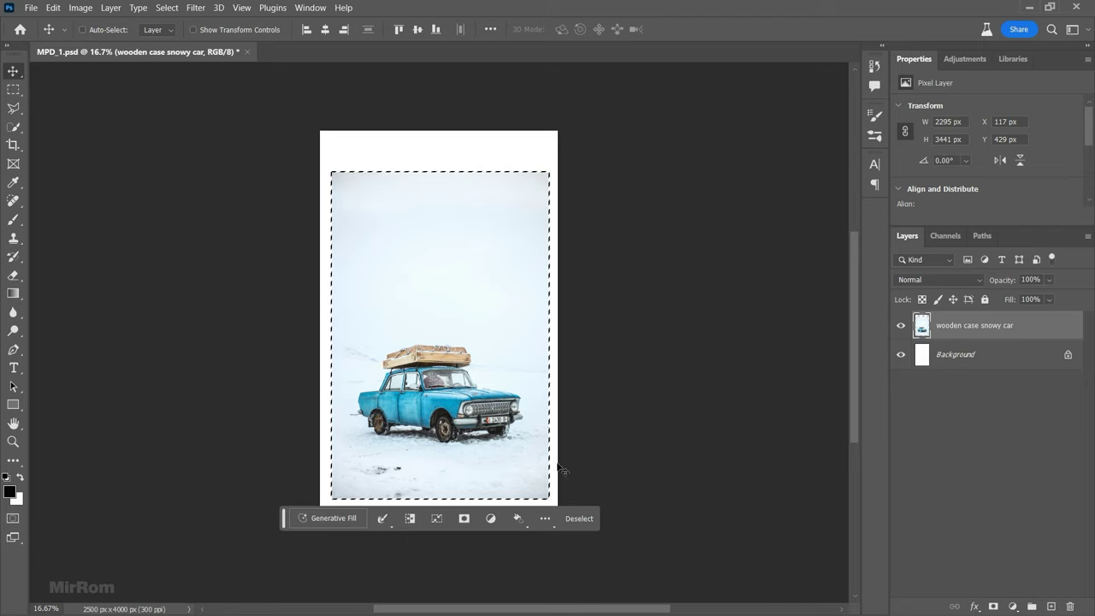
left_click(411, 519)
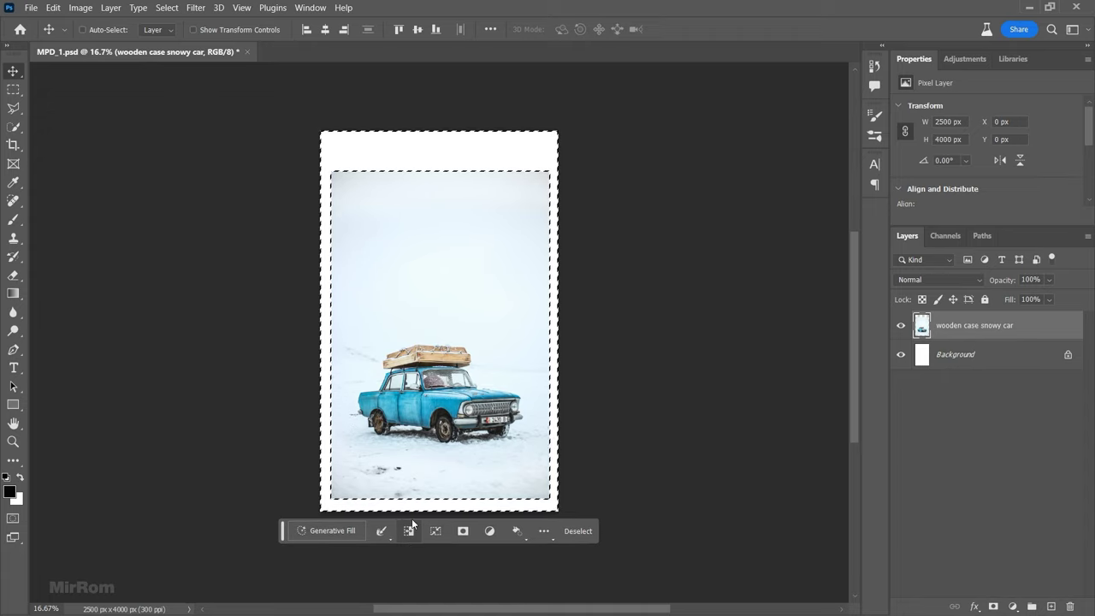
left_click(336, 519)
left_click(493, 531)
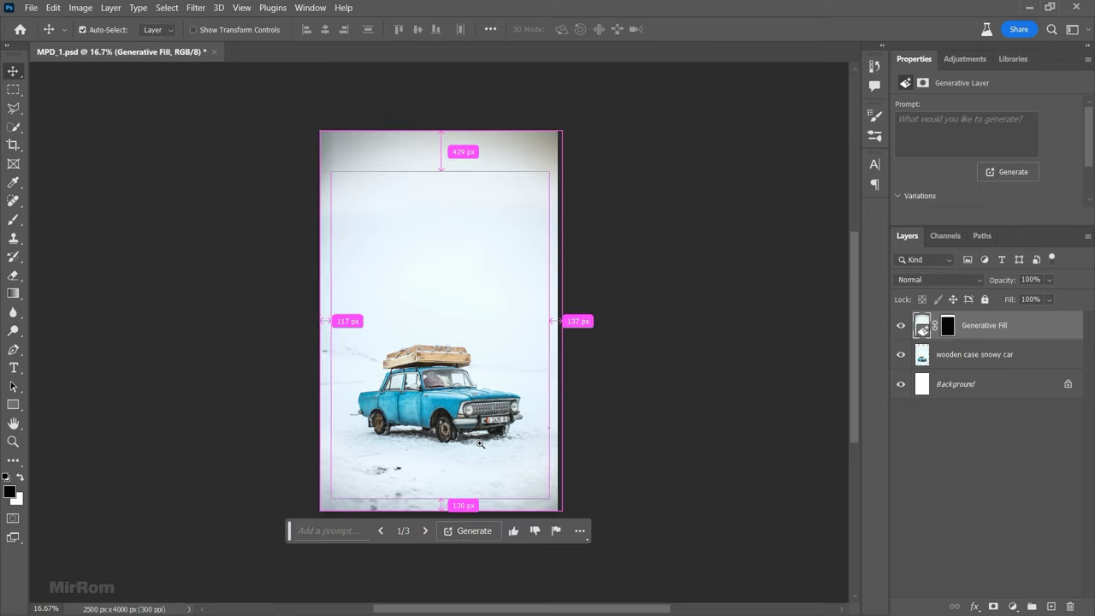
Step: Zoom and pan to inspect the extended poster, then select the car layer too
key("ctrl+plus")
scroll(556, 440, "up", 1)
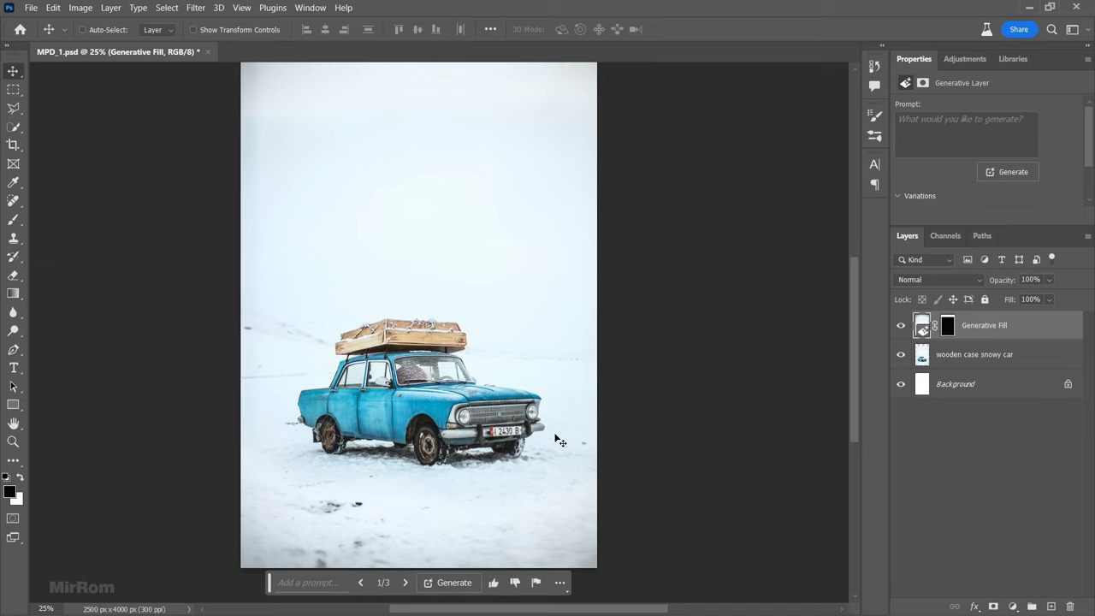
key("ctrl+minus")
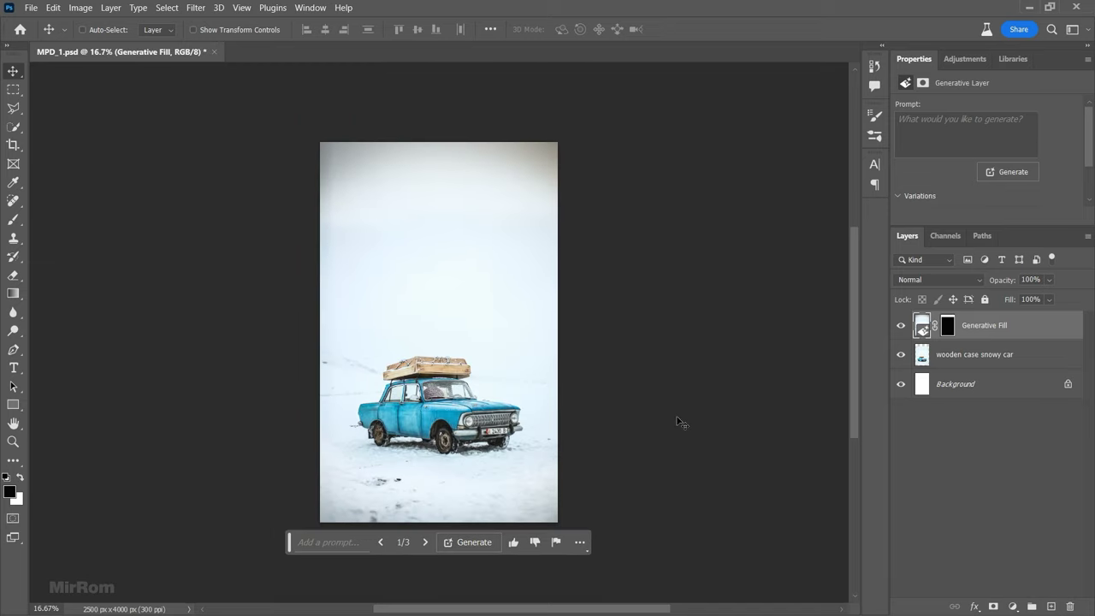
key("ctrl+plus")
scroll(684, 419, "down", 3)
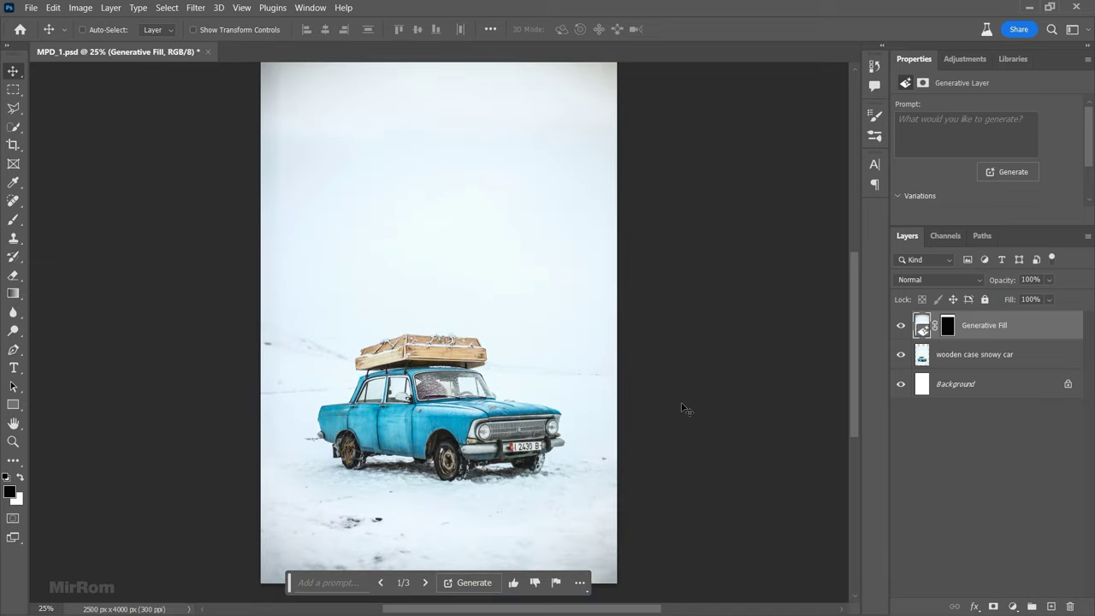
left_click(989, 355, "ctrl")
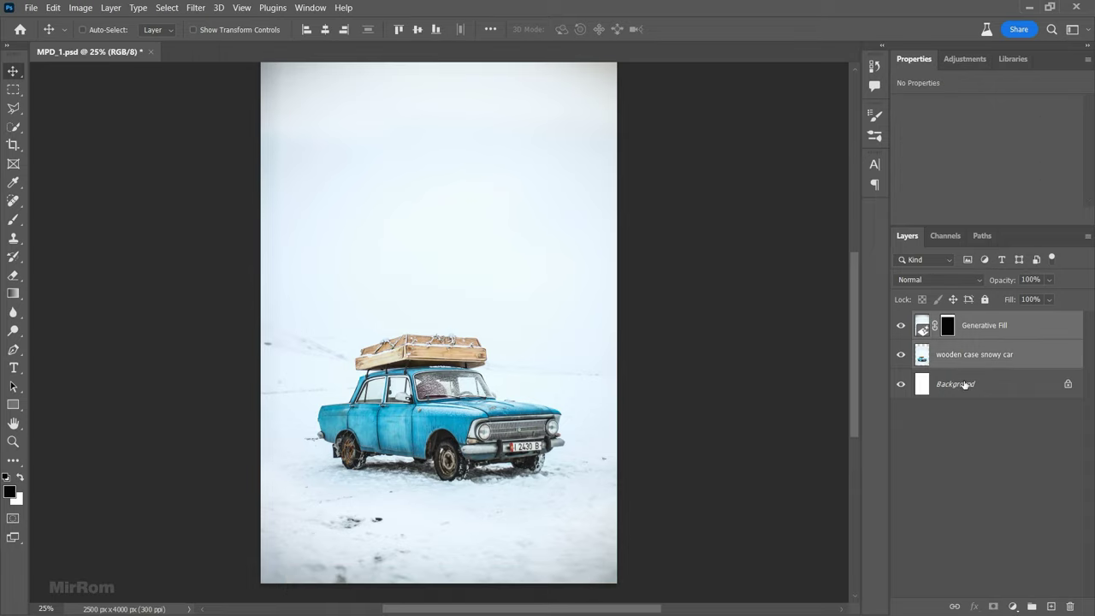
Step: Merge the fill into the 'wooden case snowy car' layer and mask away its background
left_click(993, 336)
key("ctrl+minus")
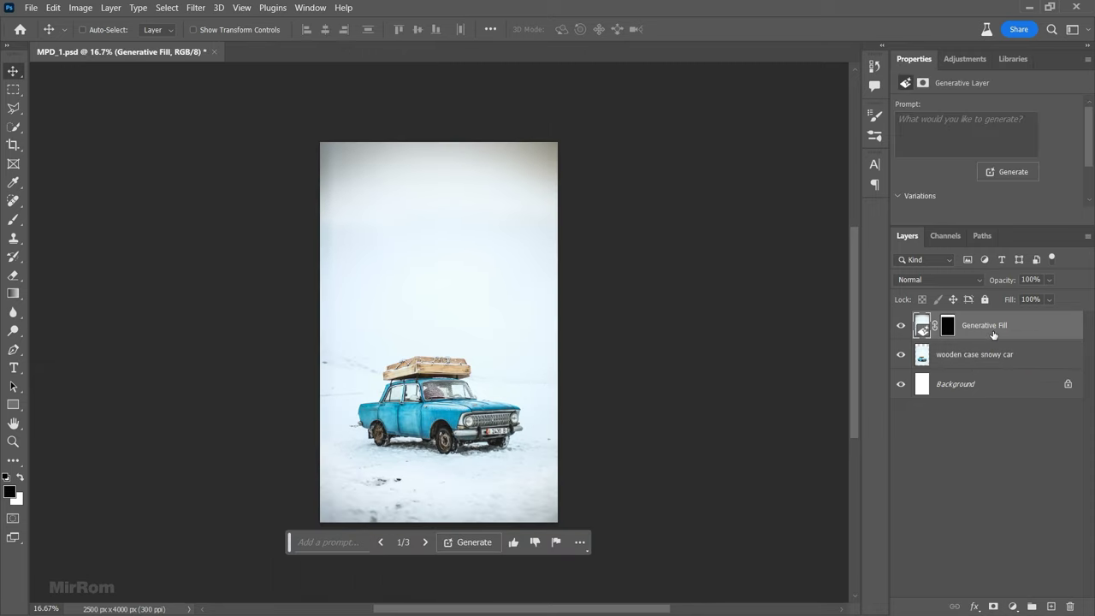
double_click(950, 356)
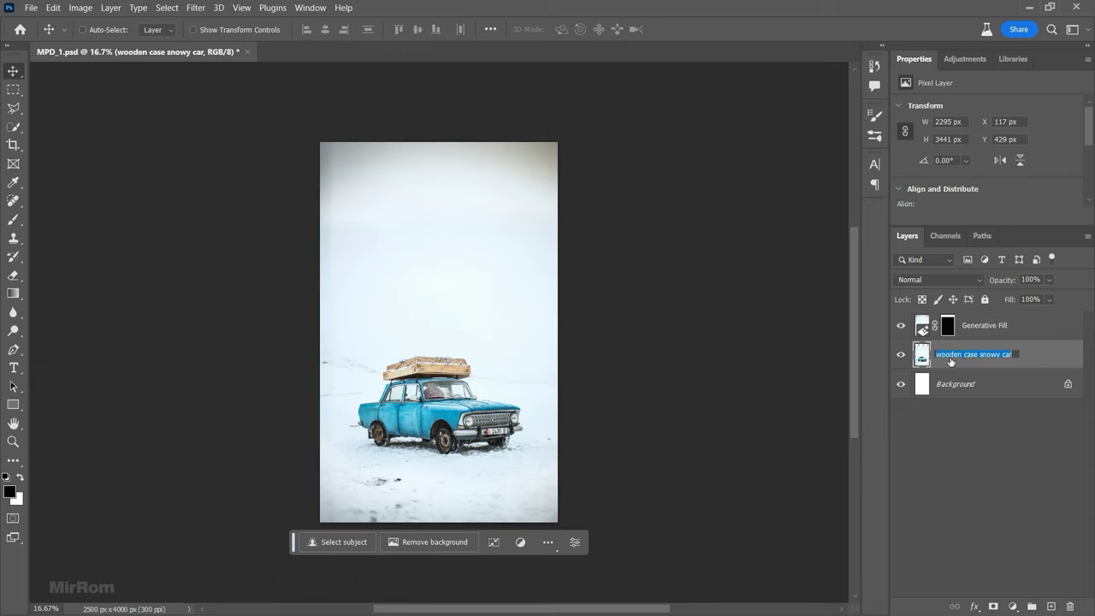
left_click(1019, 334, "shift")
key("ctrl+e")
key("Return")
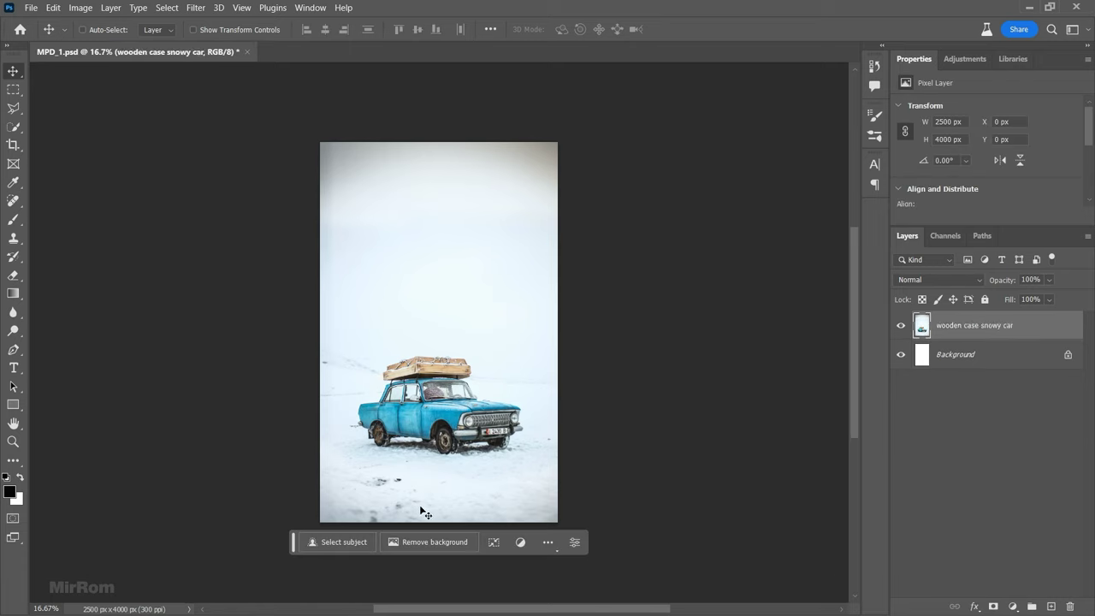
left_click(424, 543)
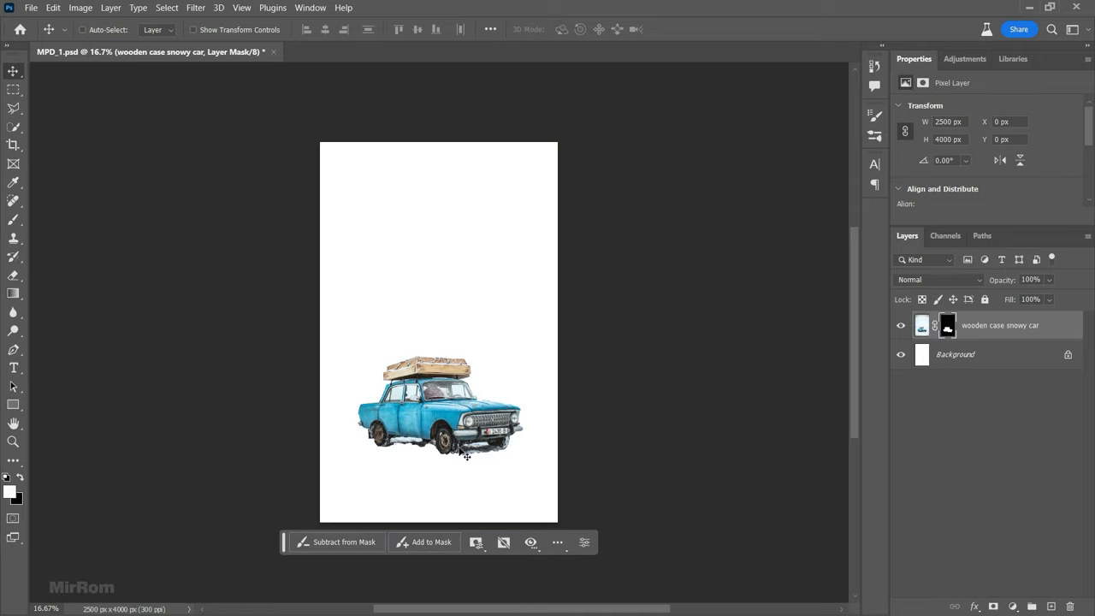
left_click(947, 327)
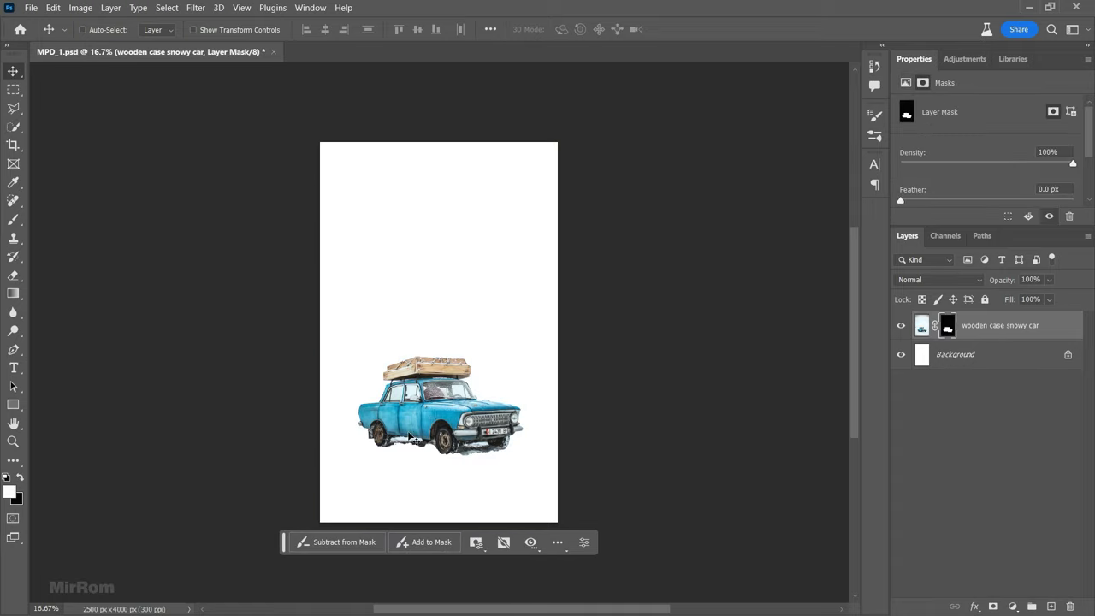
Step: Paint white on the car layer mask with the Brush to restore the snowy ground below
left_click(12, 219)
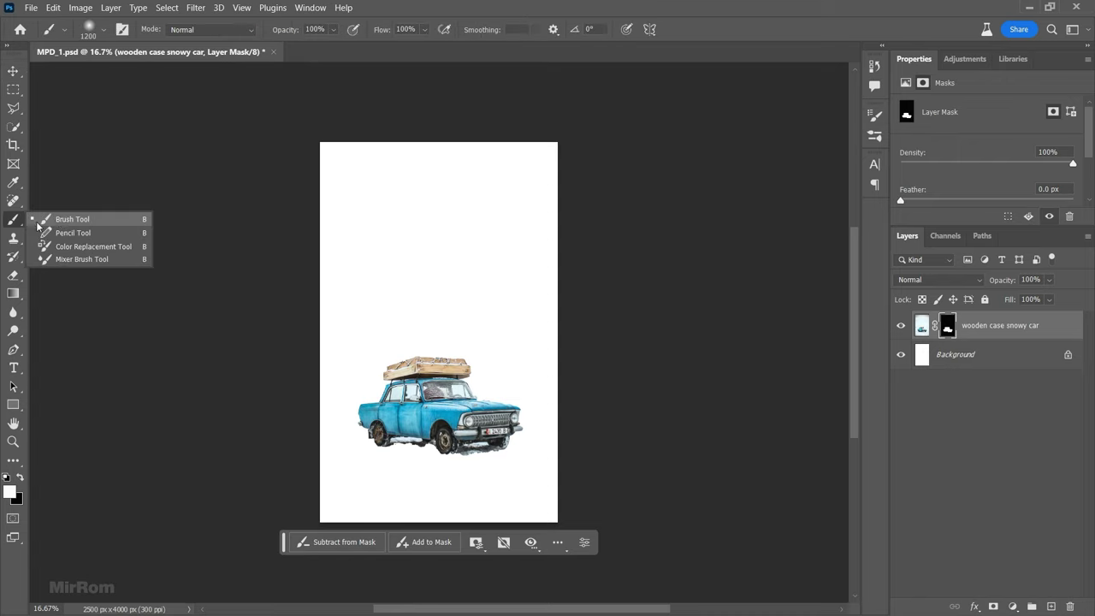
left_click(60, 221)
mouse_move(427, 462)
left_mouse_down()
mouse_move(379, 483)
mouse_move(428, 500)
left_mouse_up()
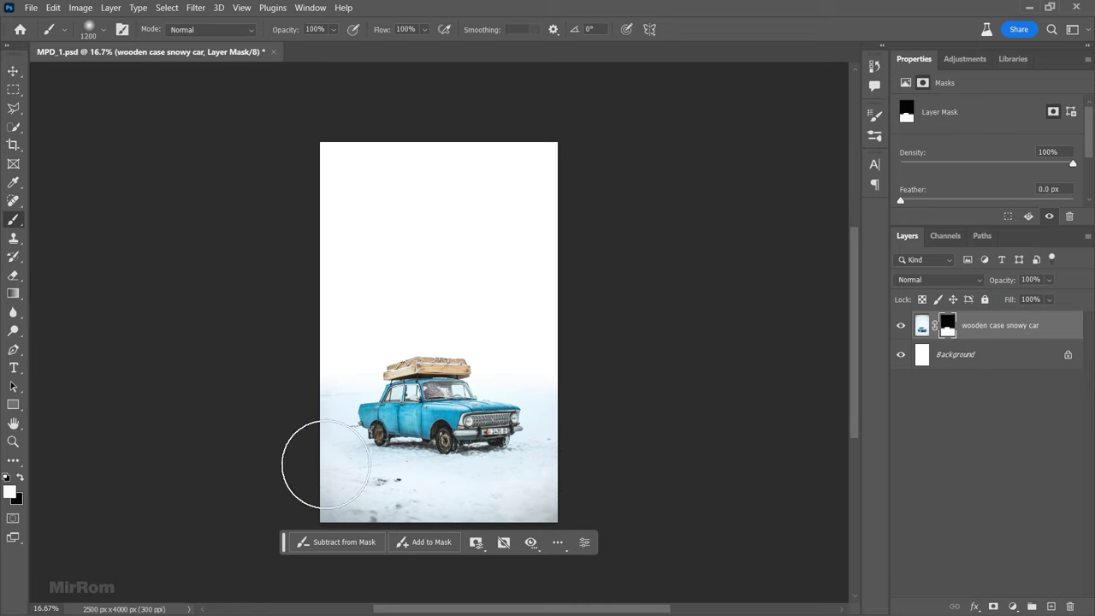
Step: Open the snowy mountain photo and bring it into the poster above the Background layer
key("v")
left_click(979, 354)
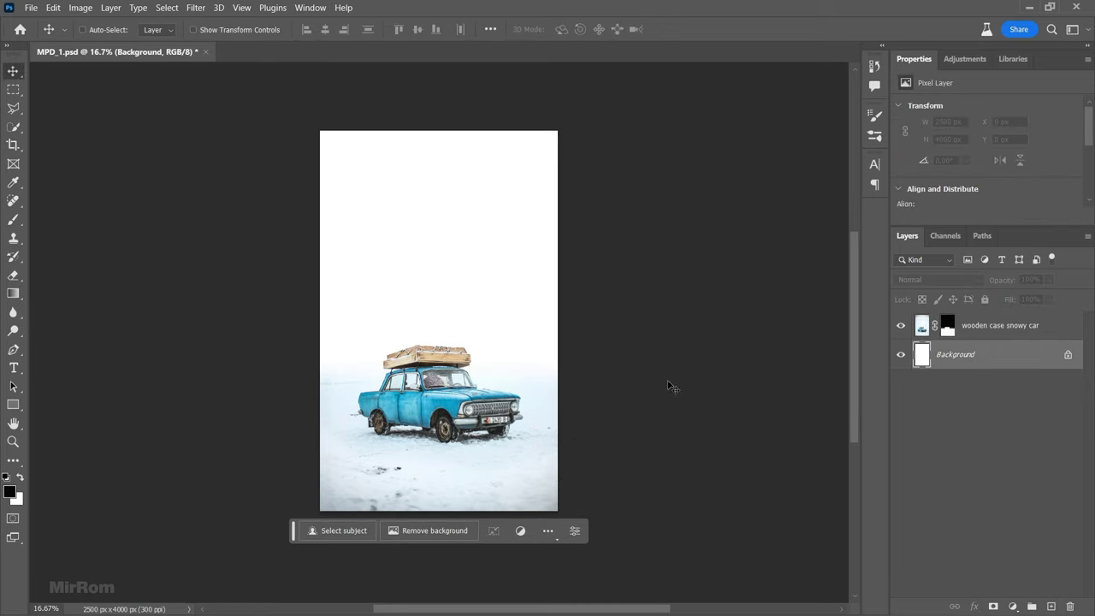
left_click(31, 8)
left_click(36, 35)
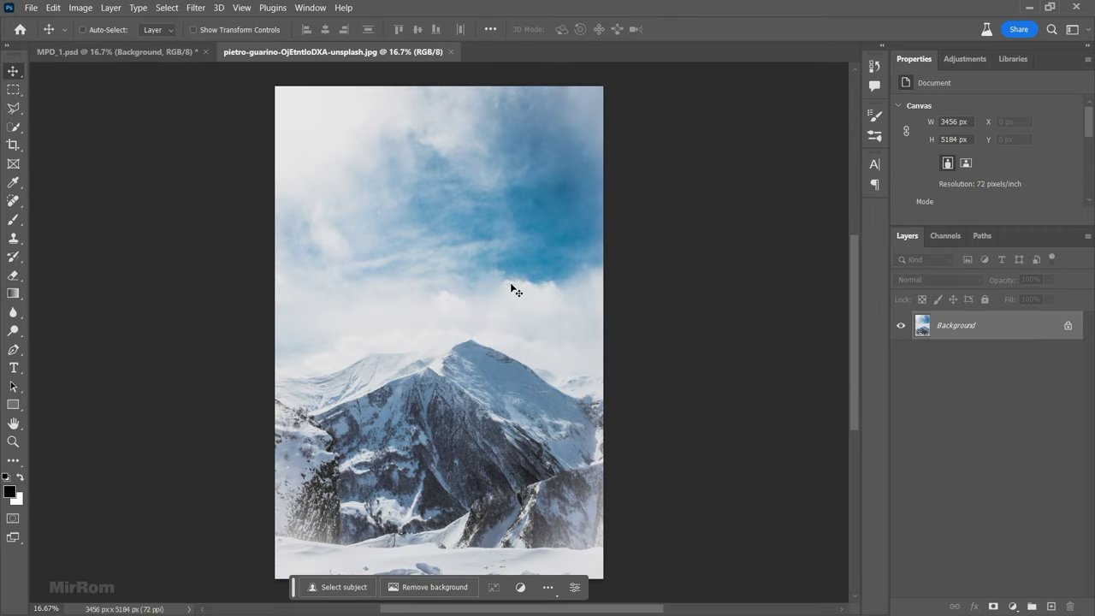
left_click_drag(298, 158, 427, 213)
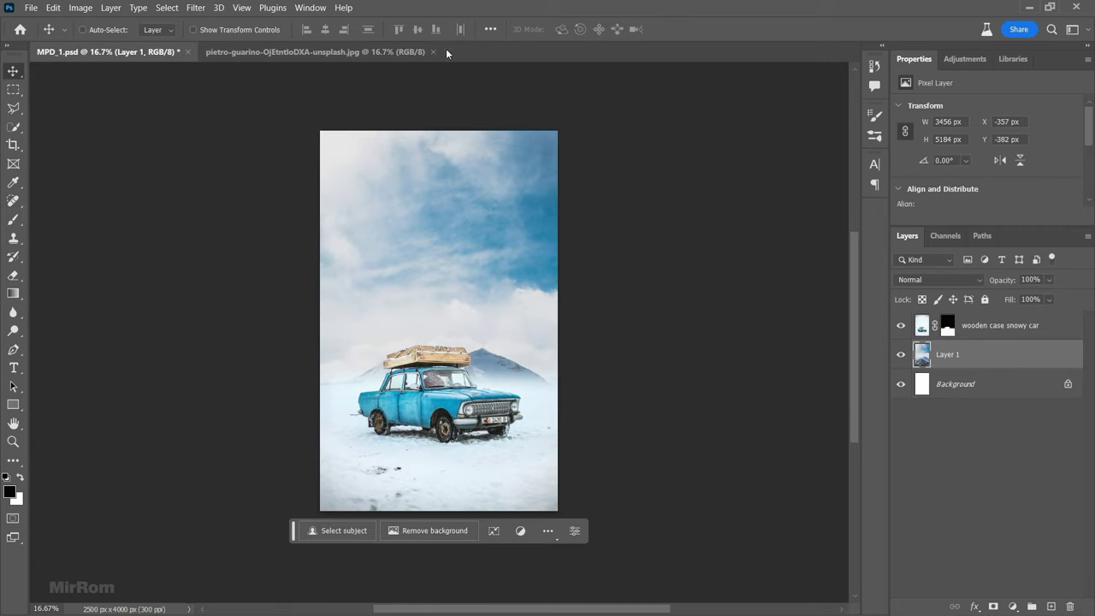
Step: Flip the mountain layer horizontally, scale it to 2939 × 4409 px, and nudge it down-left
key("ctrl+t")
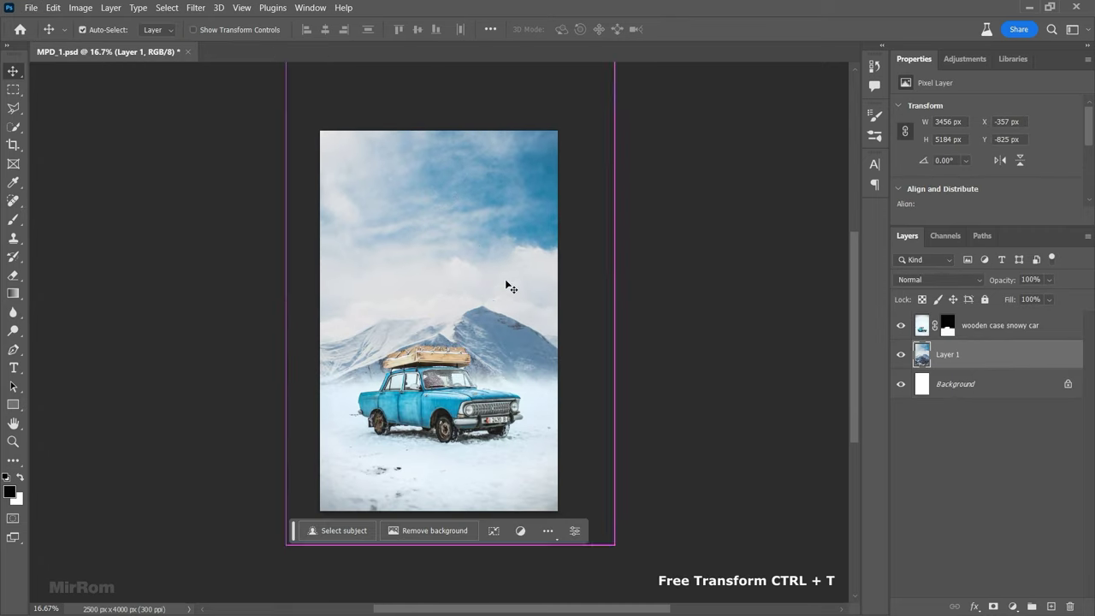
right_click(499, 230)
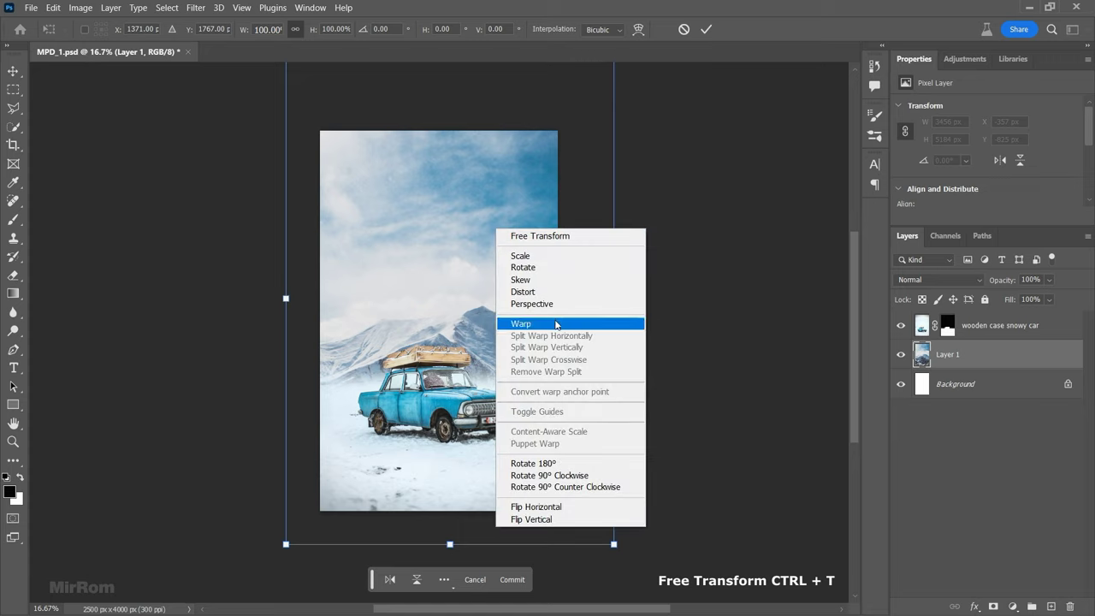
left_click(554, 506)
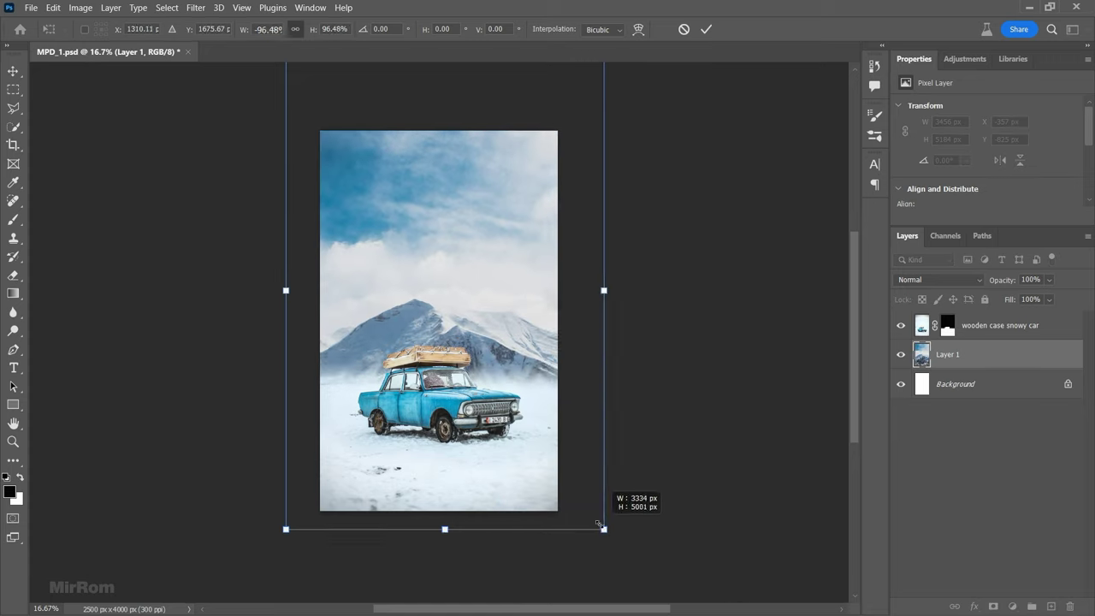
left_click_drag(587, 513, 575, 501)
left_click_drag(548, 364, 513, 400)
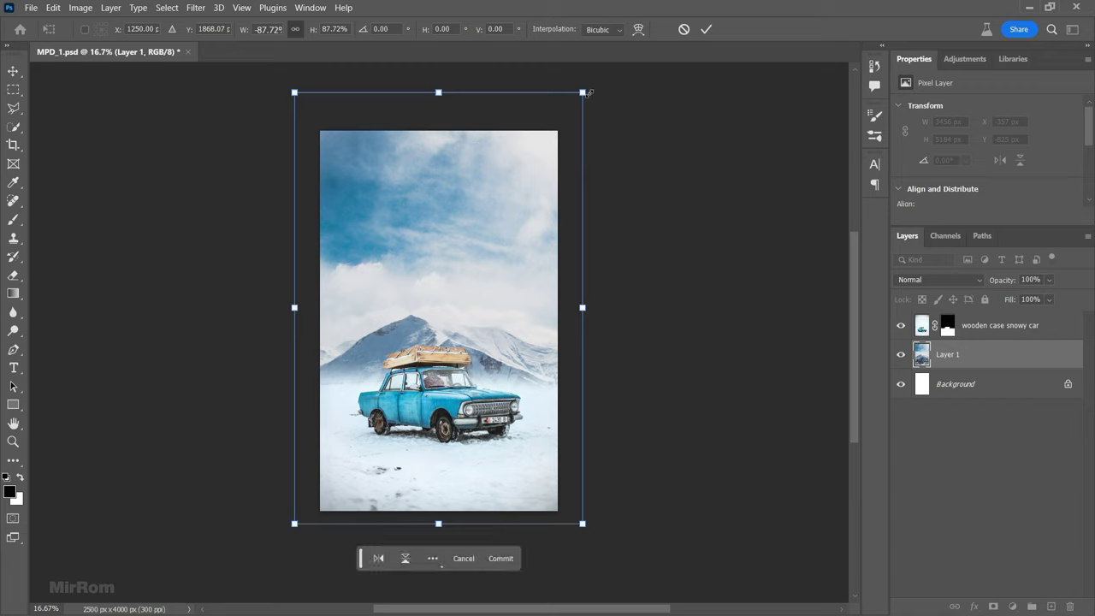
left_click_drag(294, 92, 303, 103)
left_click_drag(423, 201, 440, 193)
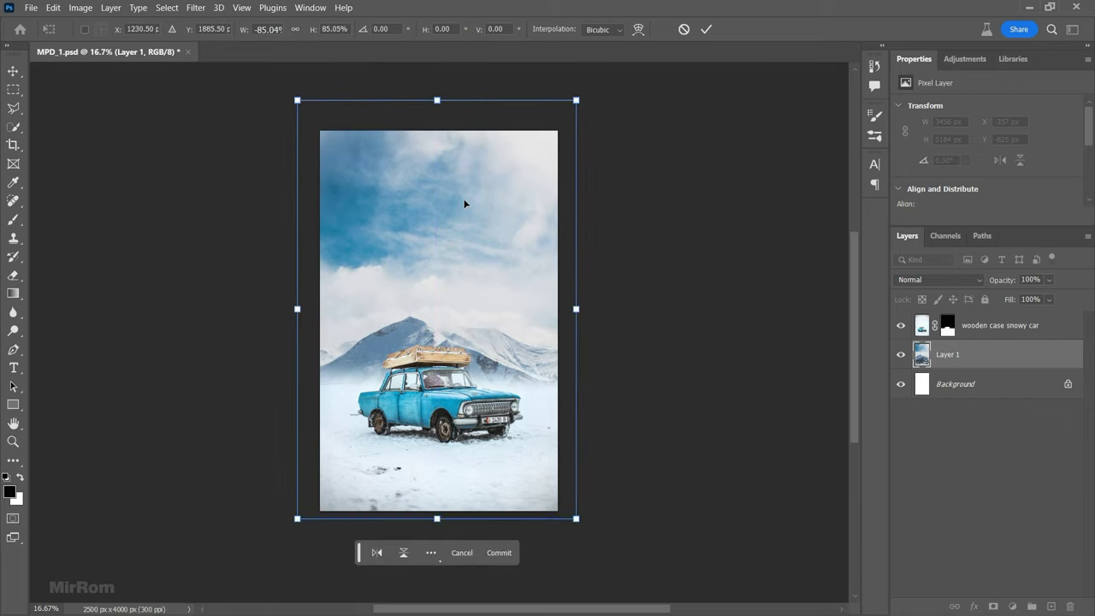
key("shift+Down")
key("shift+Down")
key("shift+Down")
key("shift+Down")
key("shift+Left")
key("shift+Left")
key("shift+Left")
key("shift+Left")
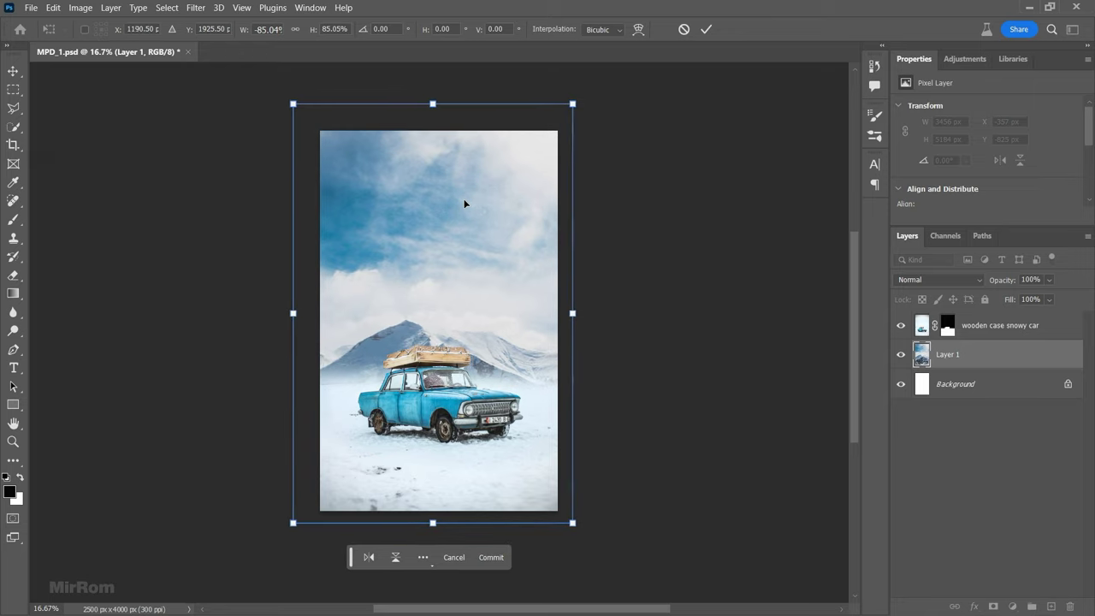
key("Return")
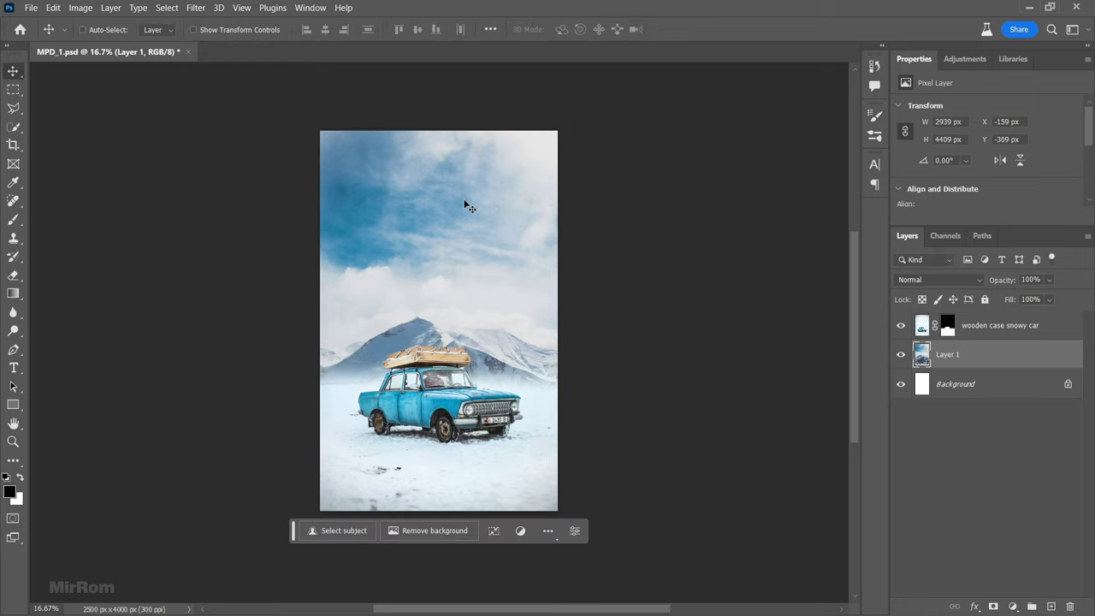
Step: Quick-select the sky down to the mountain ridge line
scroll(490, 336, "up", 1)
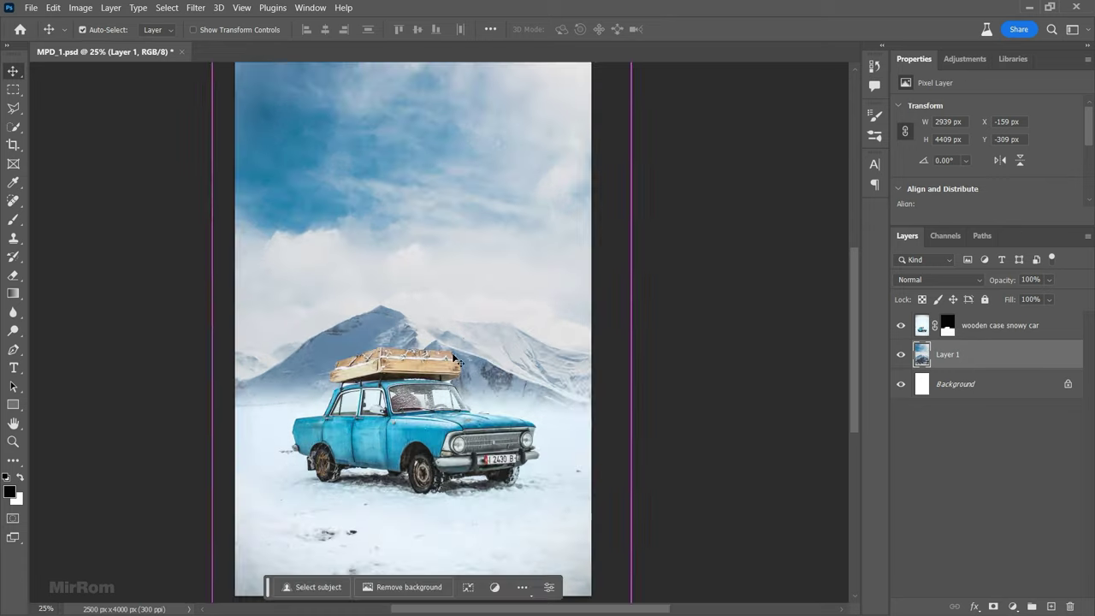
left_click(12, 127)
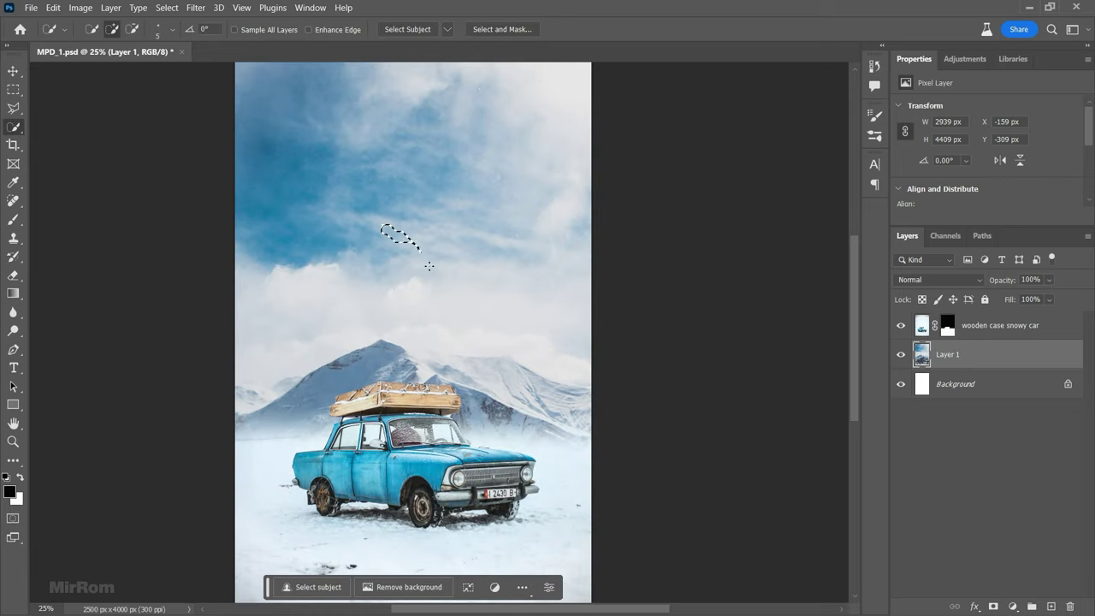
left_click_drag(428, 266, 499, 320)
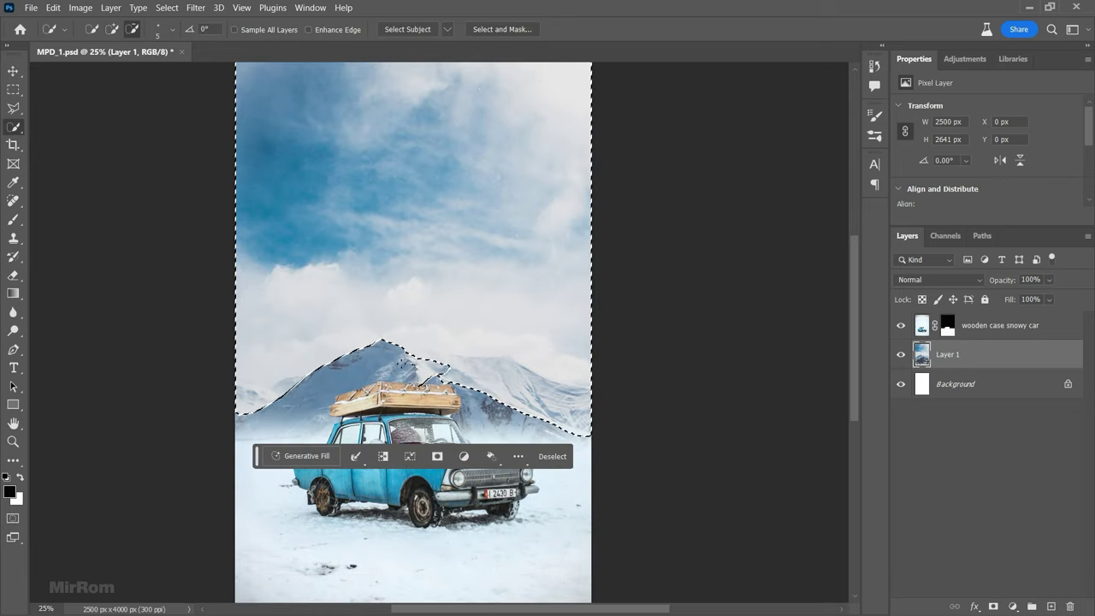
left_click_drag(418, 377, 571, 417)
left_click_drag(473, 369, 415, 352)
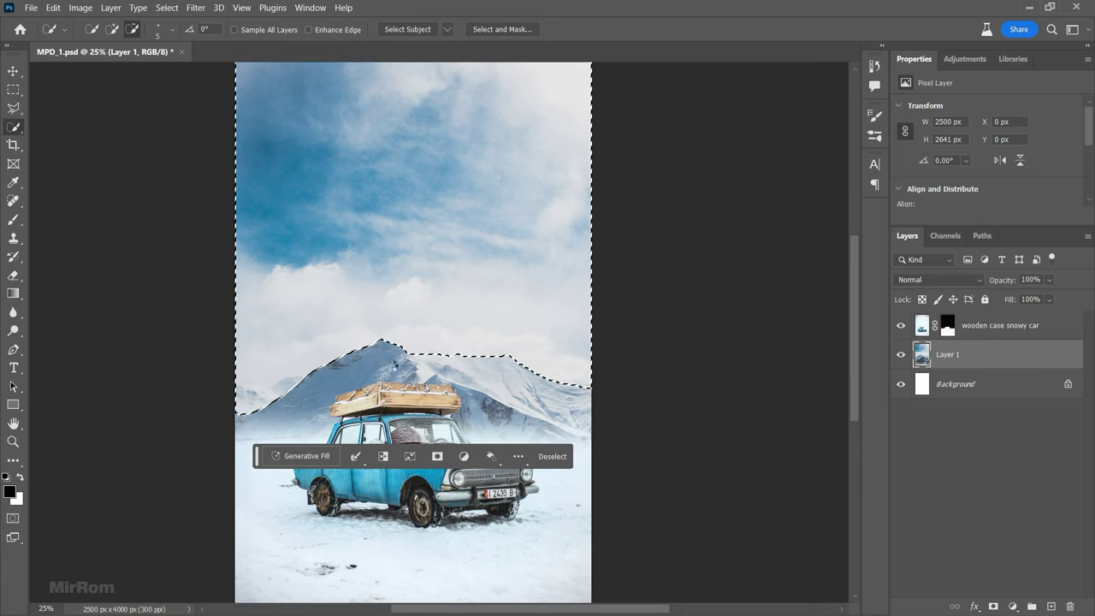
Step: Add small polygonal lasso patches along the ridge near the mountain peak
key("l")
scroll(397, 366, "up", 2)
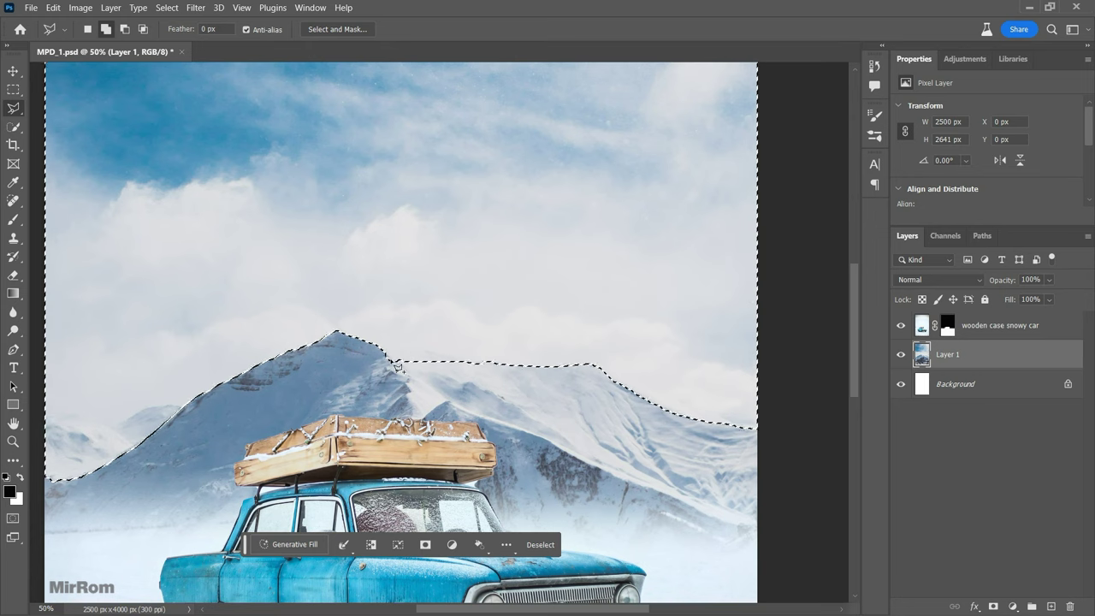
left_click(397, 367)
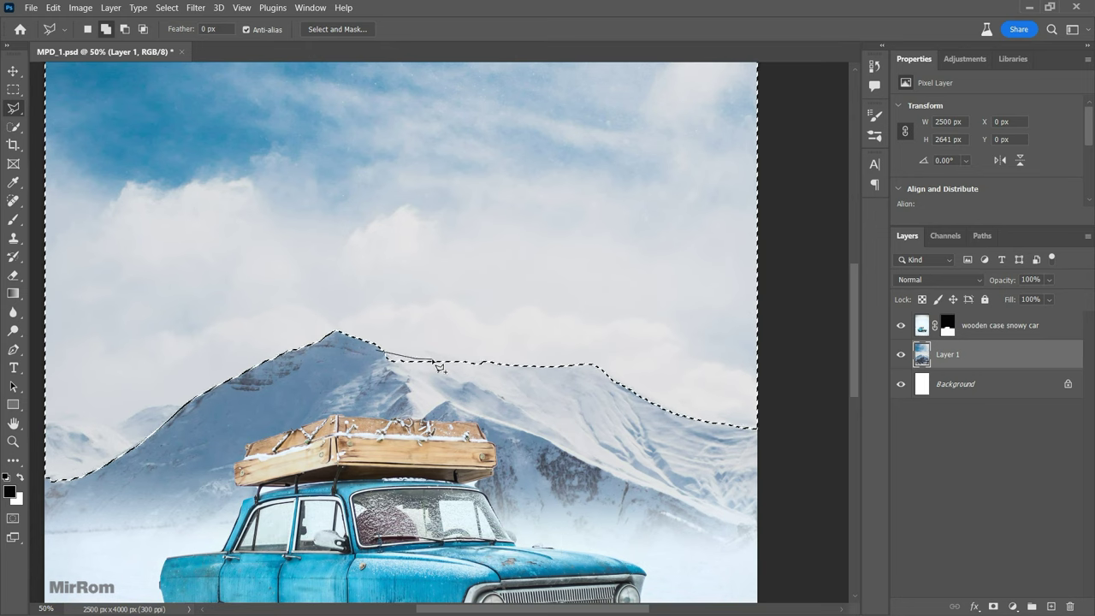
double_click(467, 363)
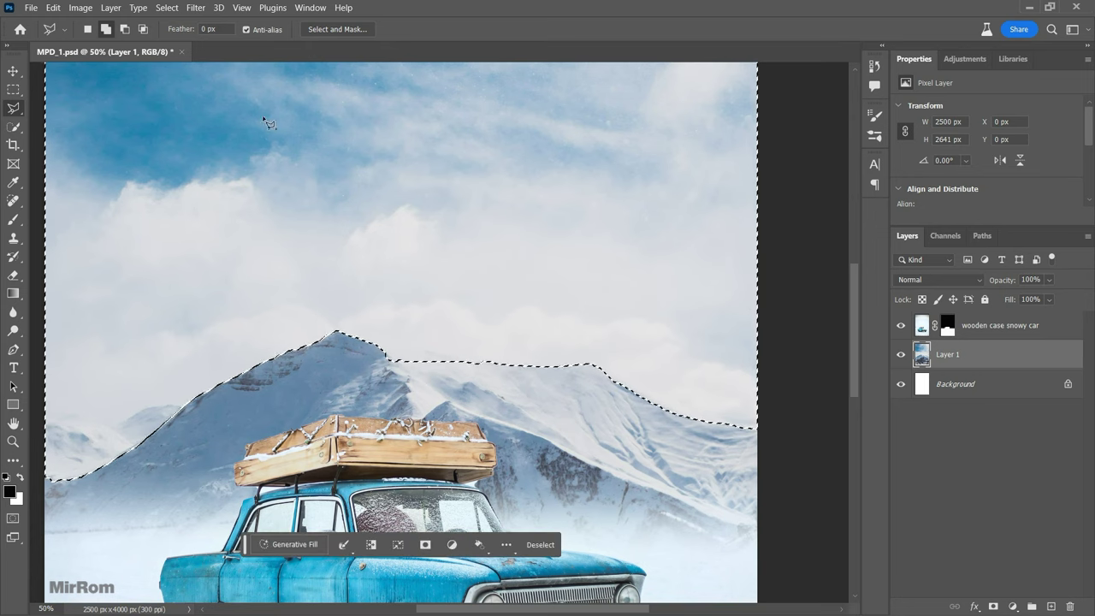
left_click(387, 353)
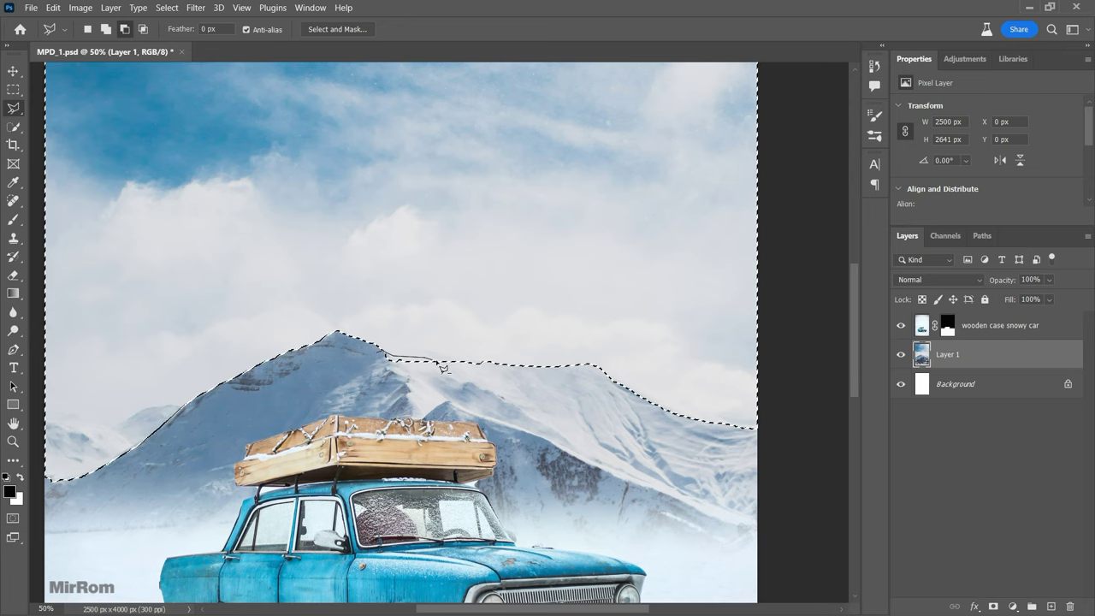
left_click(384, 363)
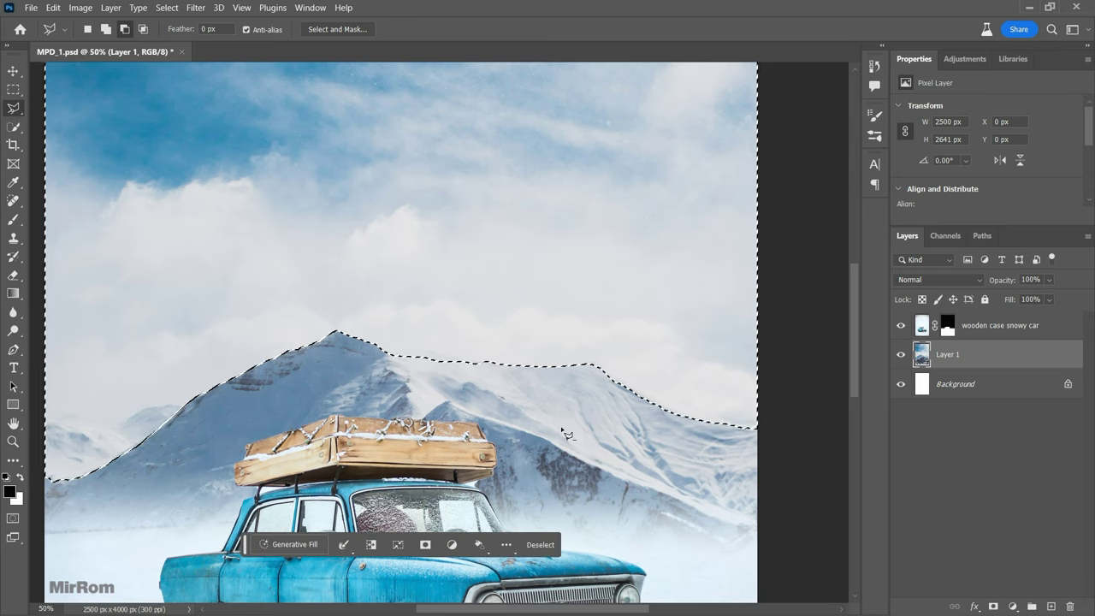
key("ctrl+minus")
scroll(387, 390, "up", 1)
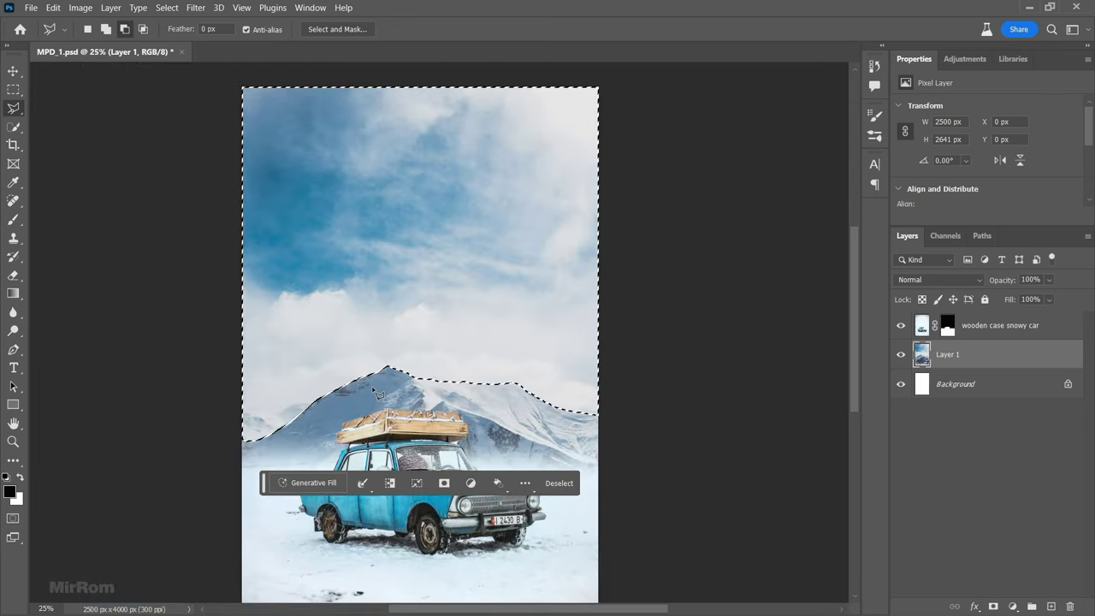
Step: Outline the sky above the peak, extend it upward, and target the wooden case snowy car layer
left_click(378, 380)
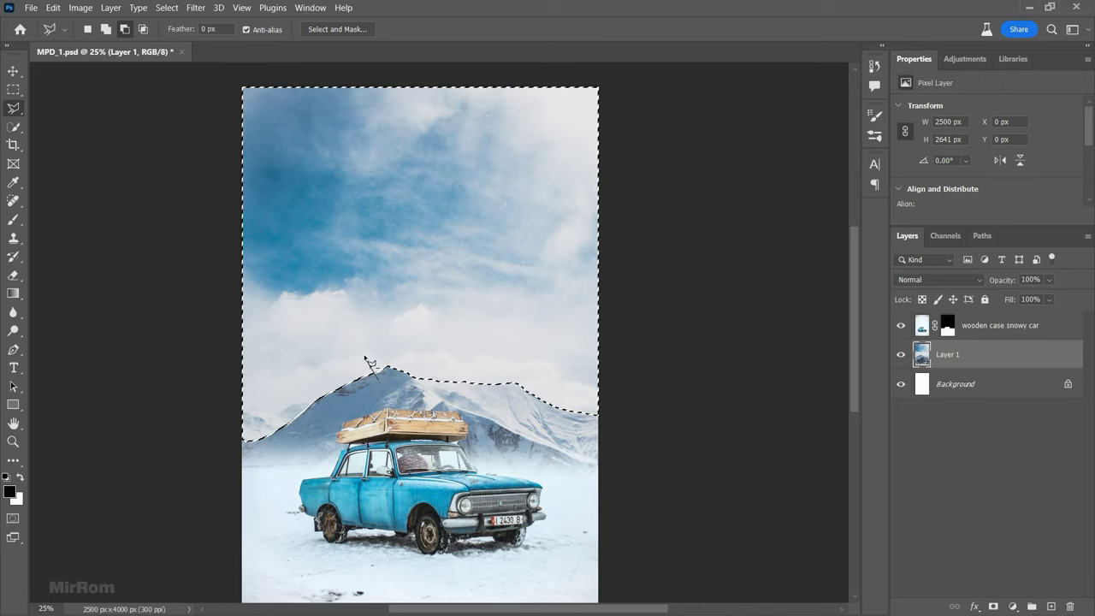
left_click_drag(474, 204, 544, 212)
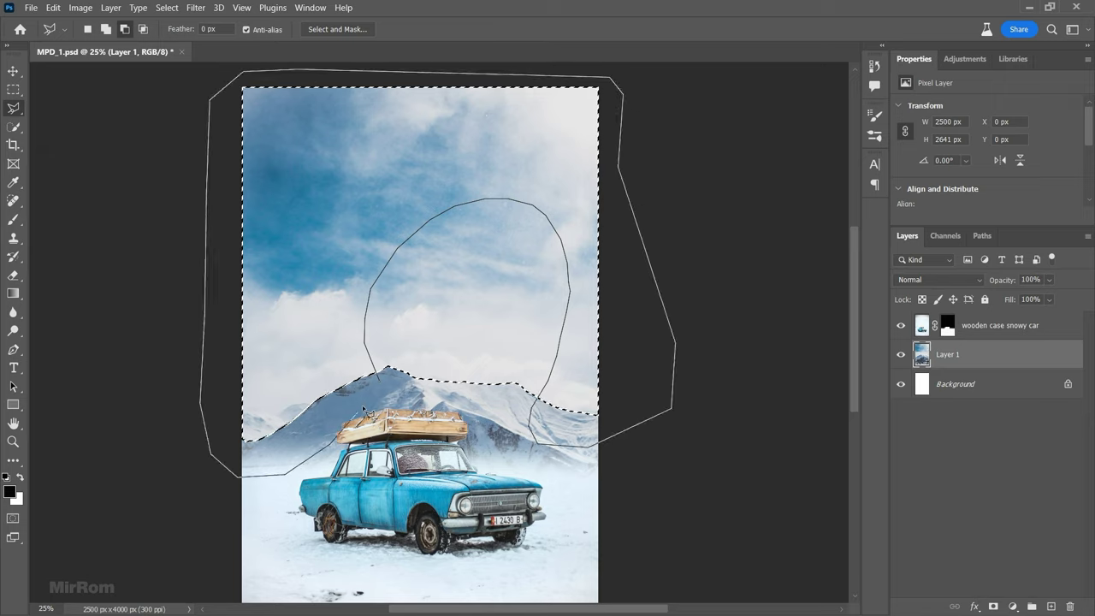
left_click(378, 374)
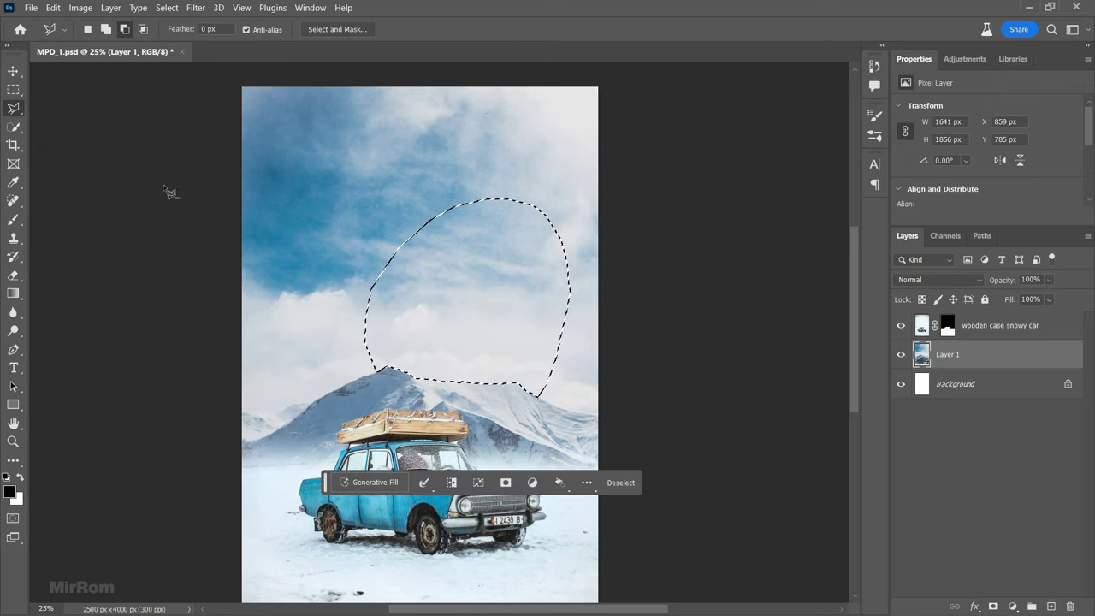
key("shift")
left_click(470, 205)
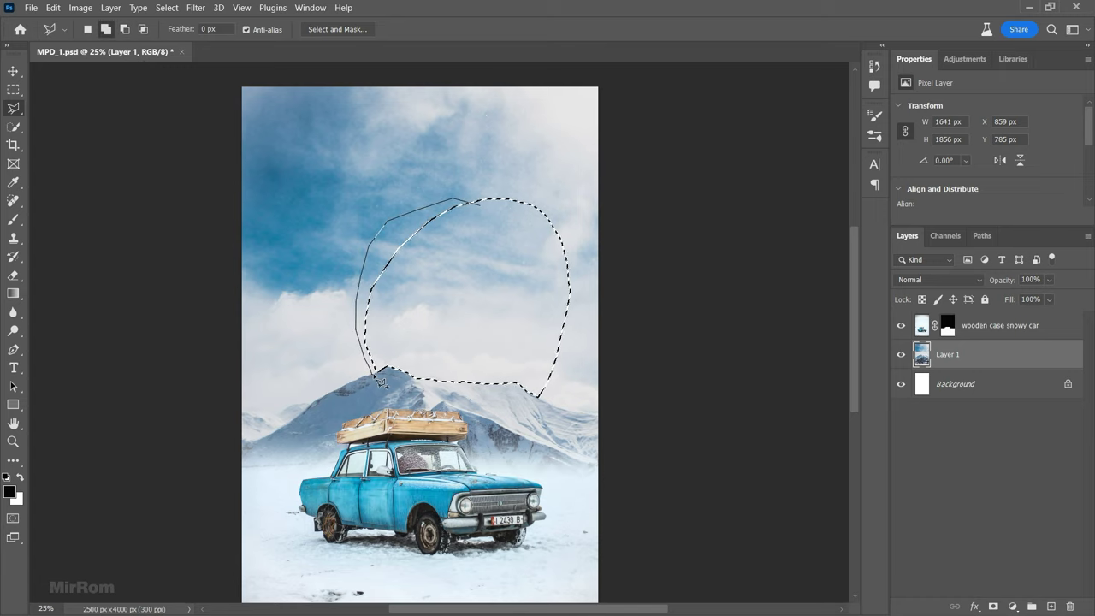
left_click(482, 208)
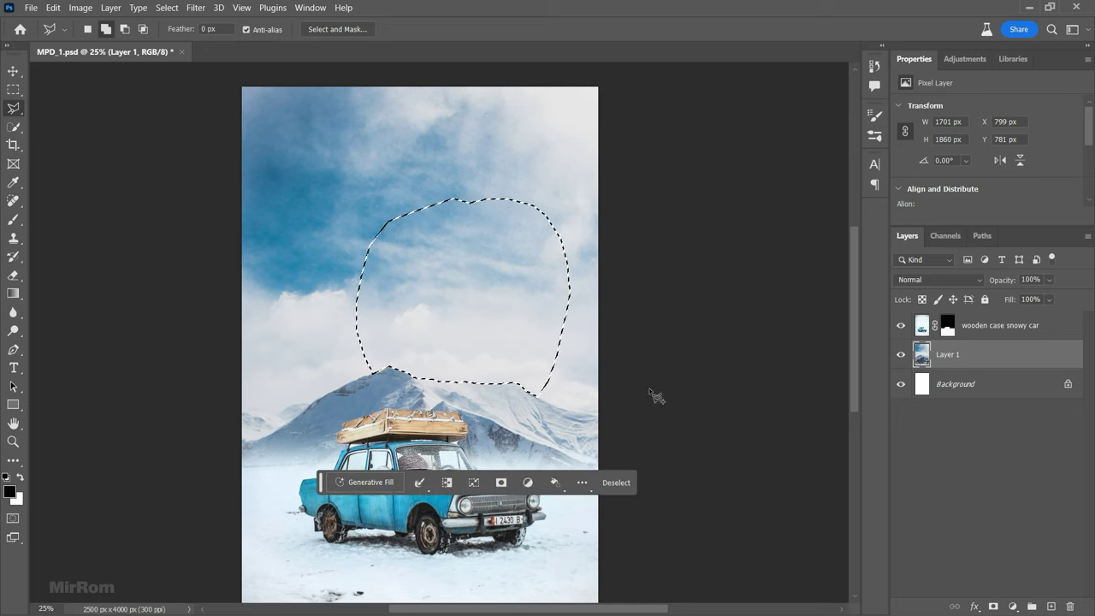
left_click(945, 332)
left_click(364, 481)
Step: Generate a 'tower' with Generative Fill on the mountain peak and keep variation 3 of 3
type("tower")
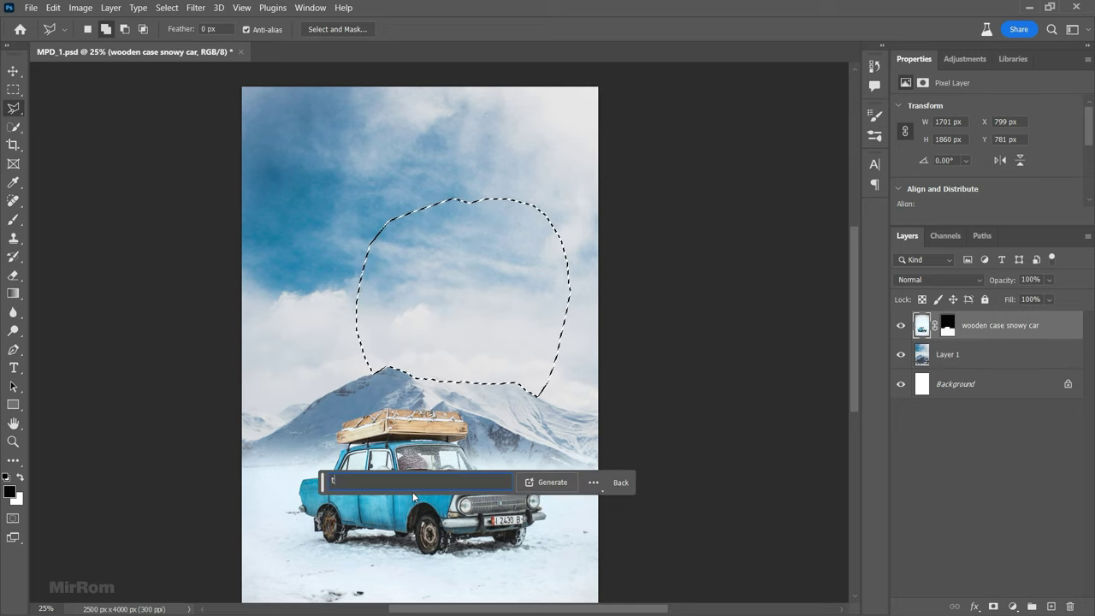
left_click(532, 483)
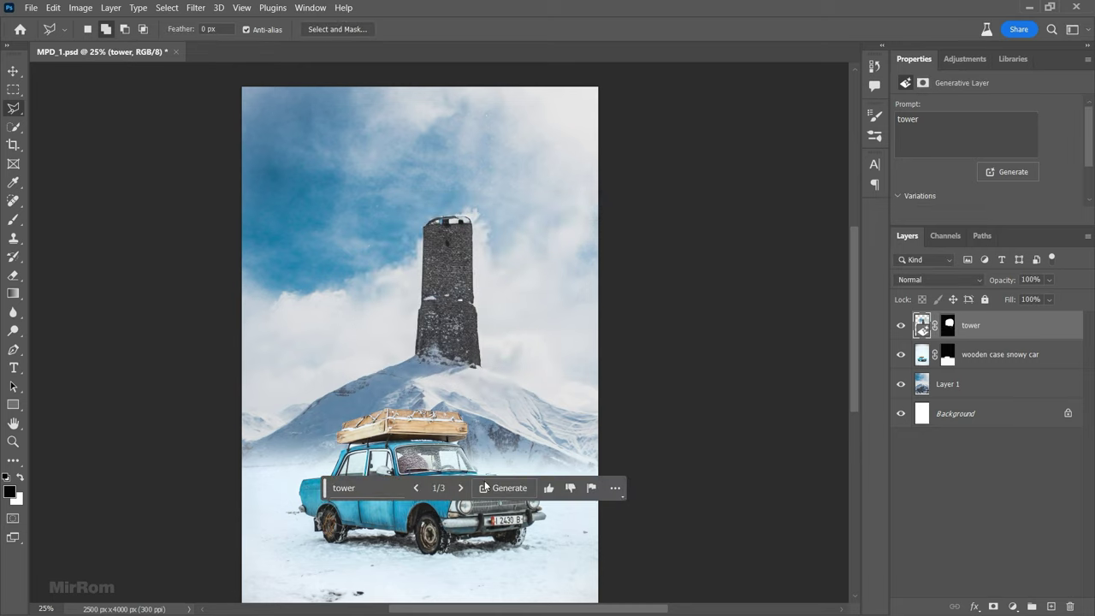
left_click(461, 488)
left_click(461, 487)
left_click(461, 487)
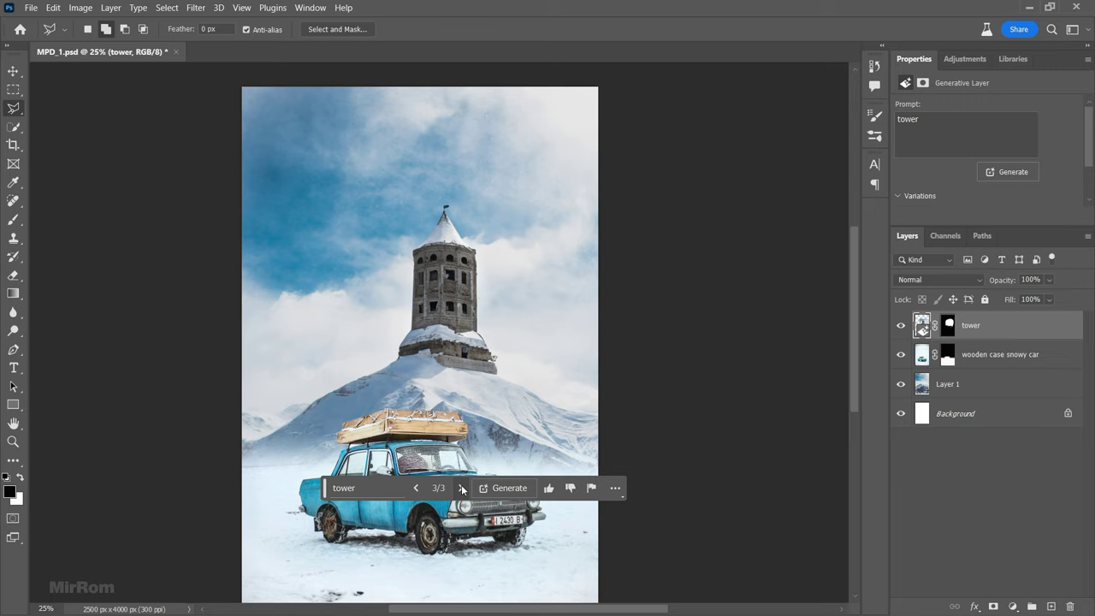
scroll(682, 468, "down", 2)
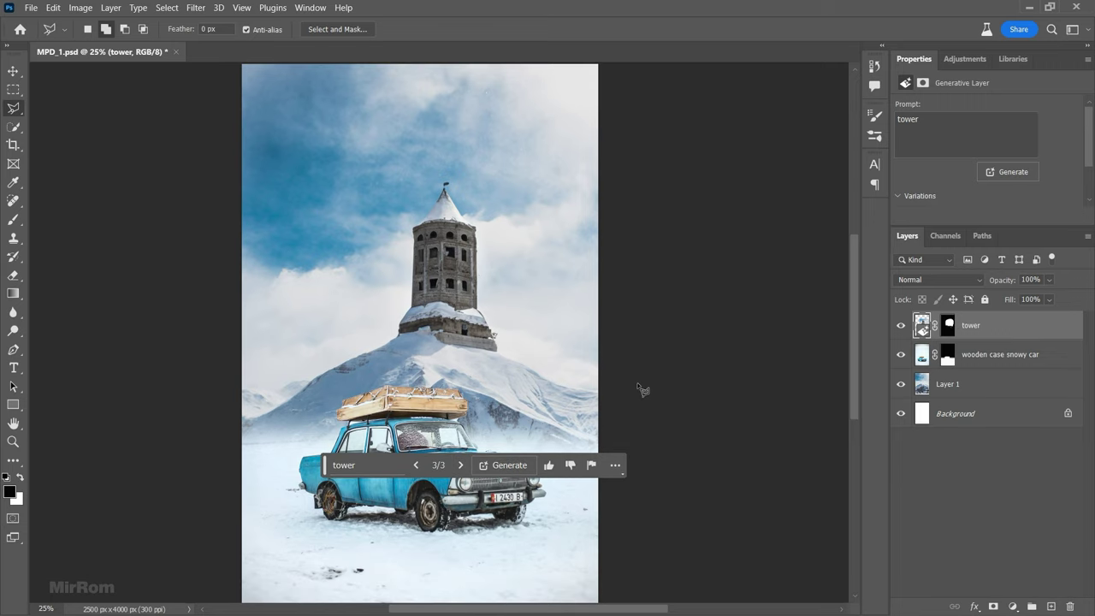
key("v")
key("ctrl+0")
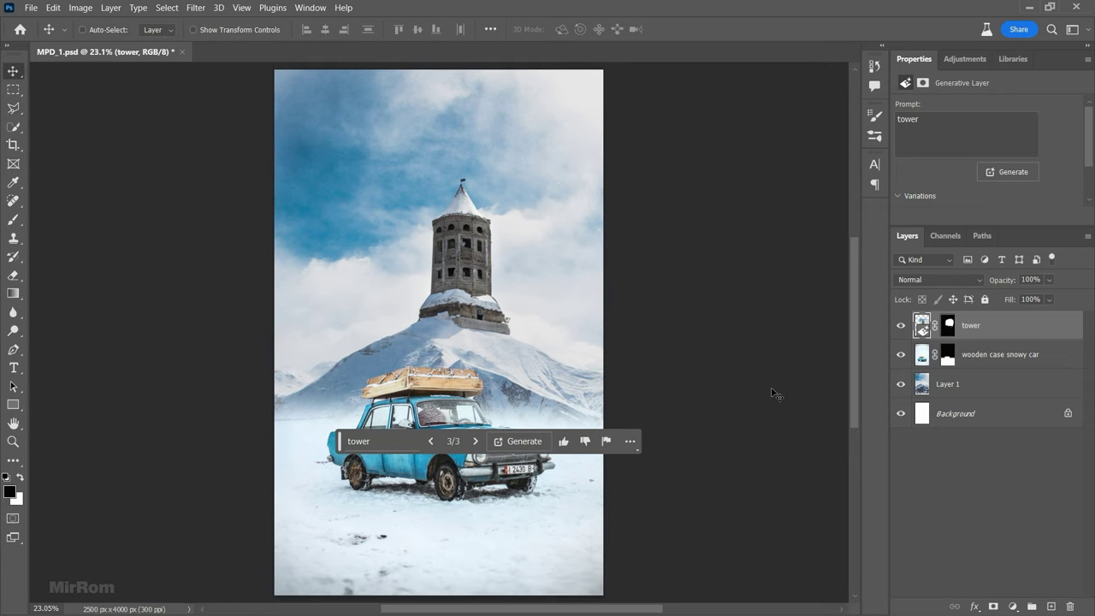
Step: Stamp all visible layers into a merged Layer 2, then group and hide the original layers
left_click(946, 384)
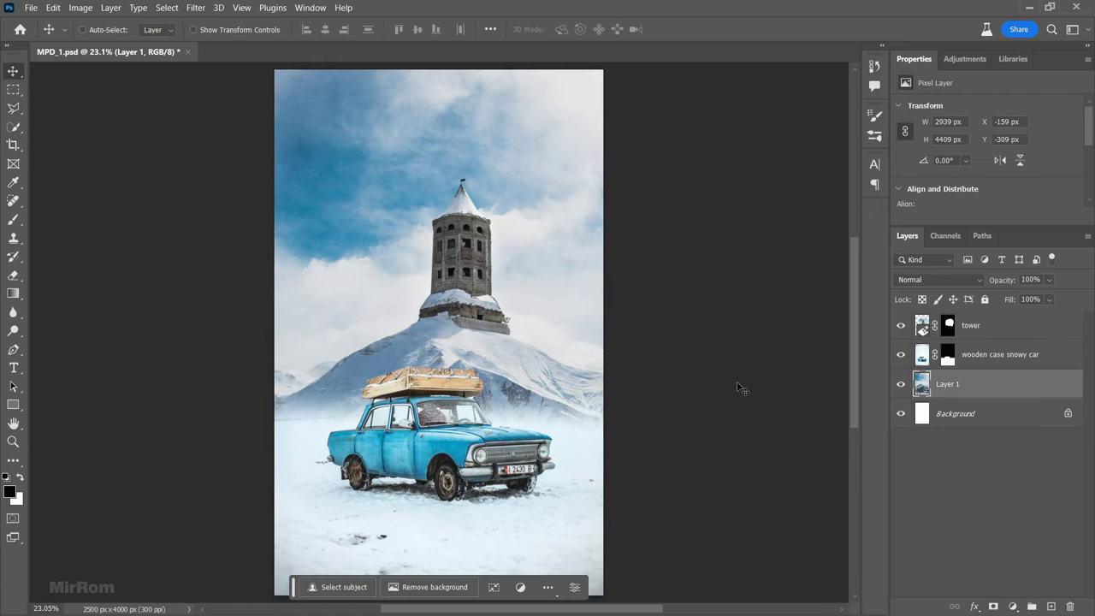
key("ctrl+minus")
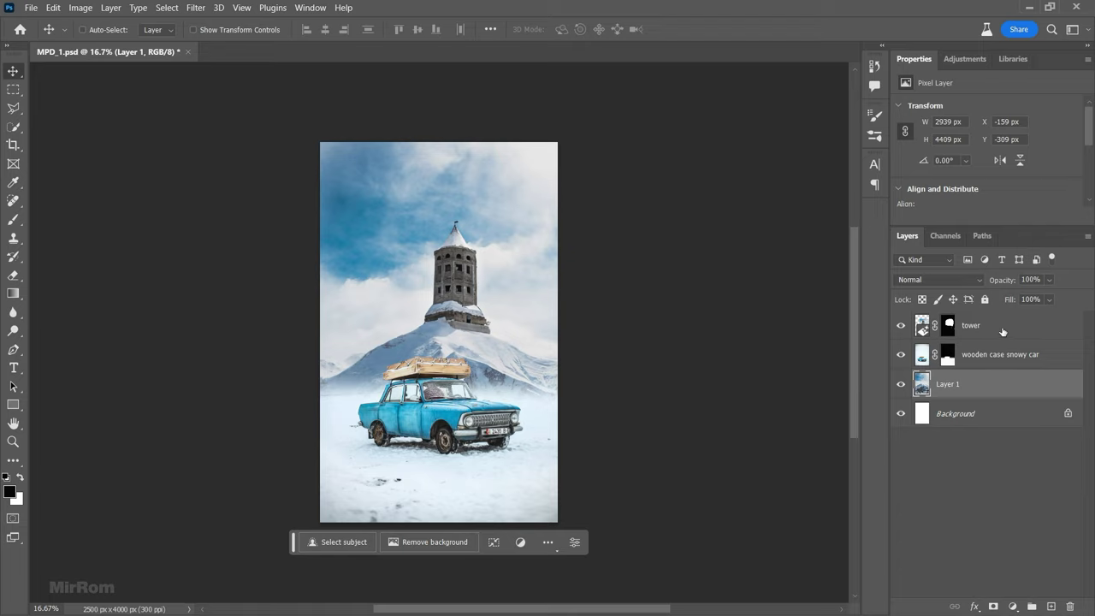
left_click(1001, 330)
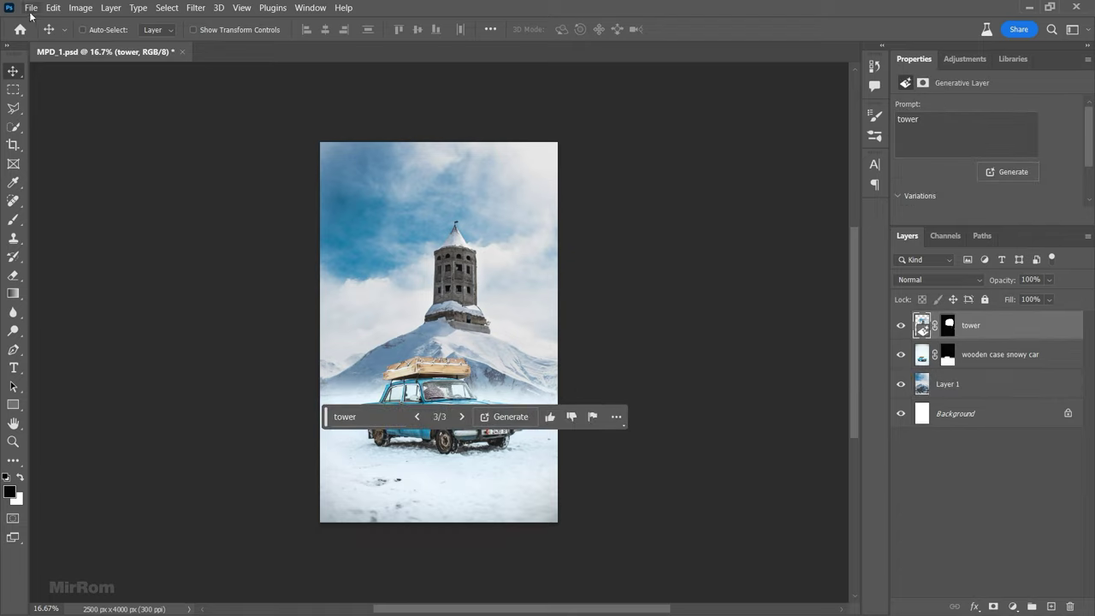
key("ctrl+shift+alt+e")
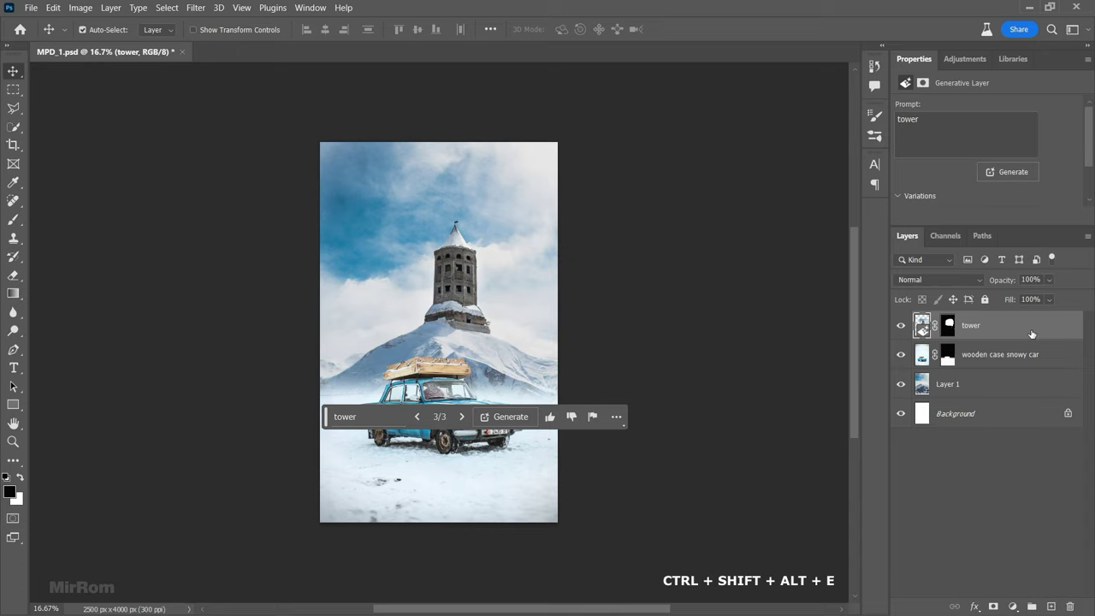
left_click(1001, 355)
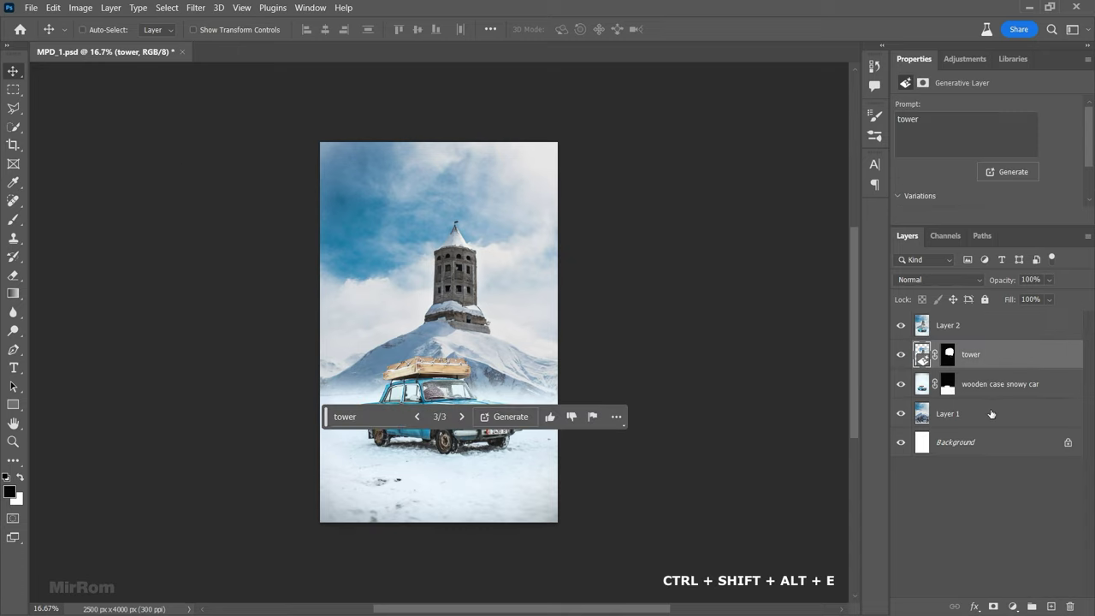
left_click(1000, 413, "shift")
key("ctrl+g")
left_click(900, 349)
left_click(948, 325)
Step: Select the clouds and mountain left of the tower, trimming away the far-left area
scroll(314, 326, "up", 1)
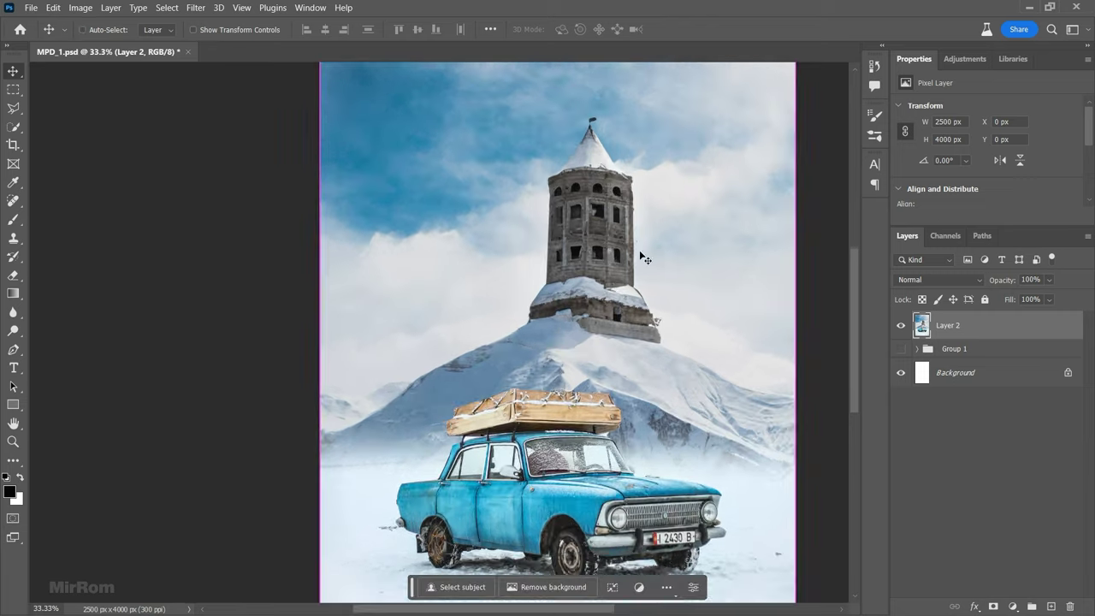
left_click(24, 127)
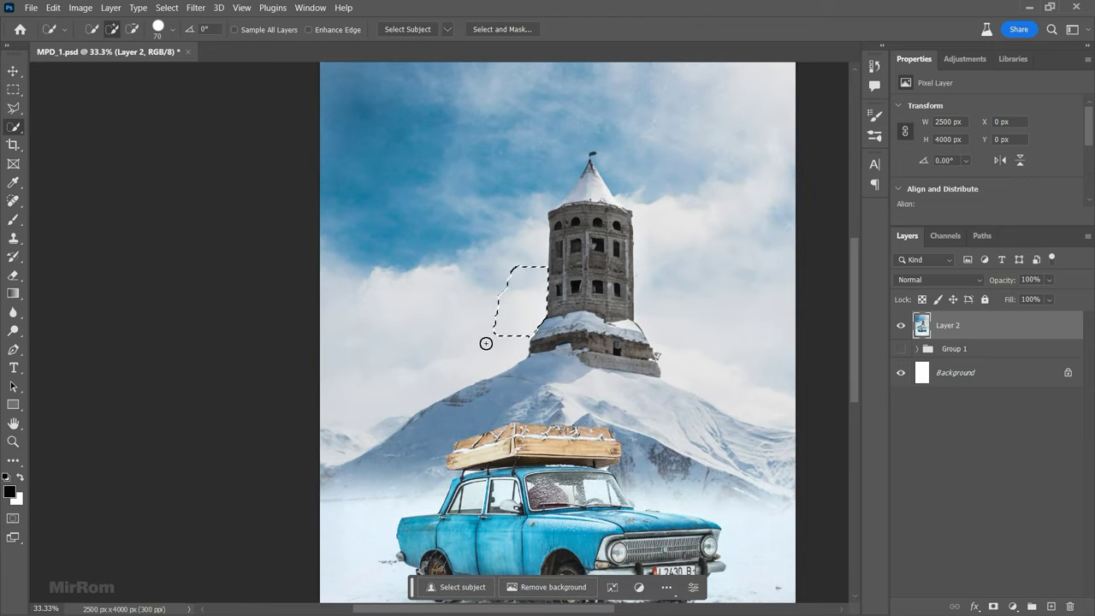
left_click_drag(520, 271, 487, 343)
left_click(13, 108)
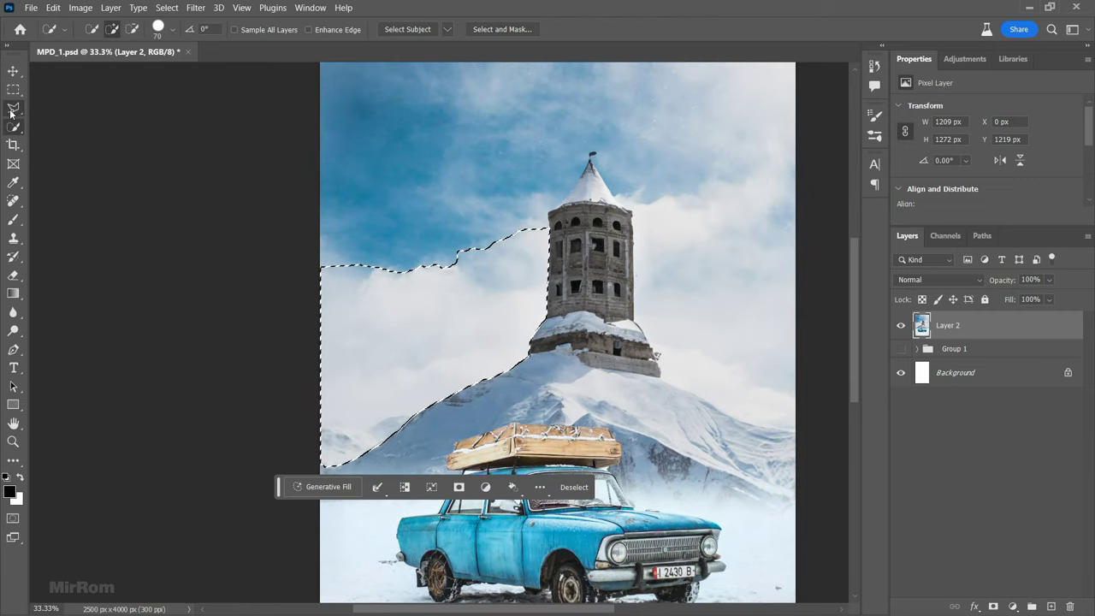
scroll(453, 398, "down", 1)
left_click(455, 385)
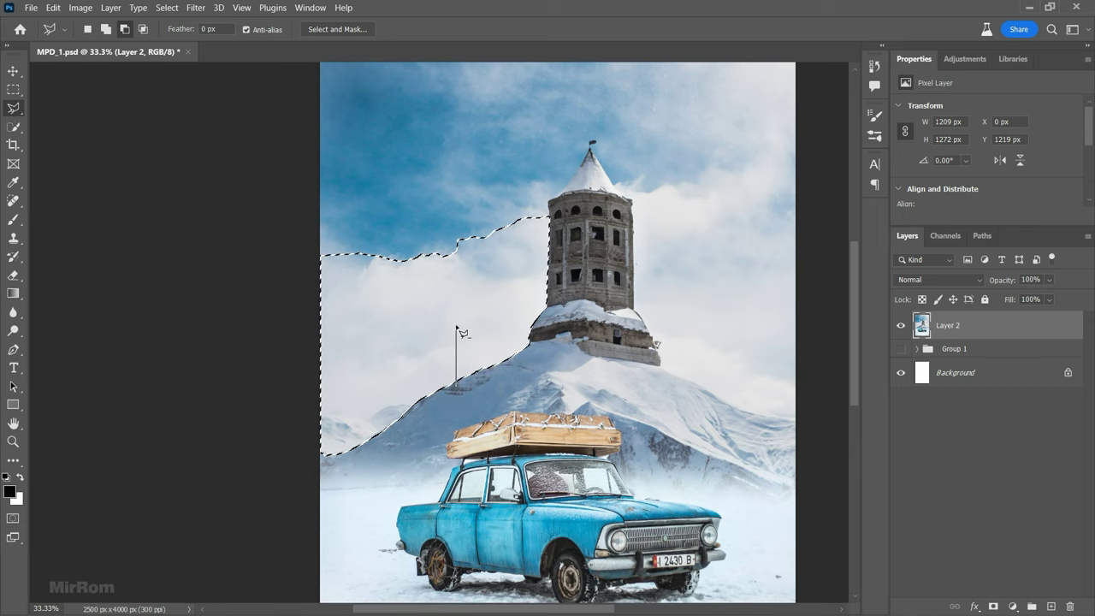
left_click(462, 271)
left_click(456, 244)
left_click(370, 210)
left_click(276, 258)
left_click(322, 503)
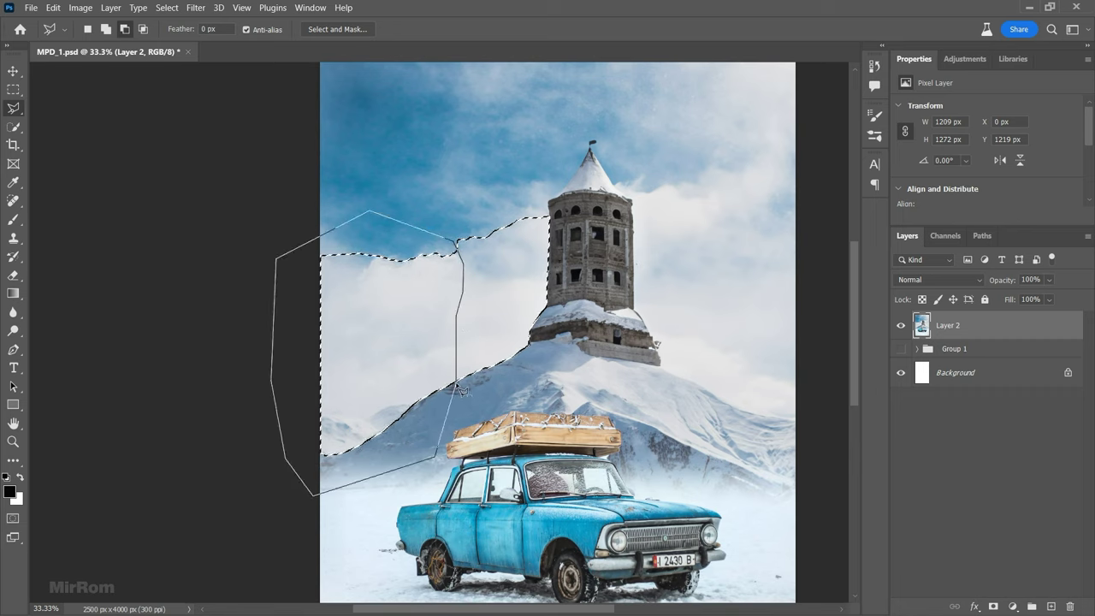
left_click(455, 385)
Step: Trim more sky from the selection, leaving a narrow strip beside the tower base
left_click(419, 322)
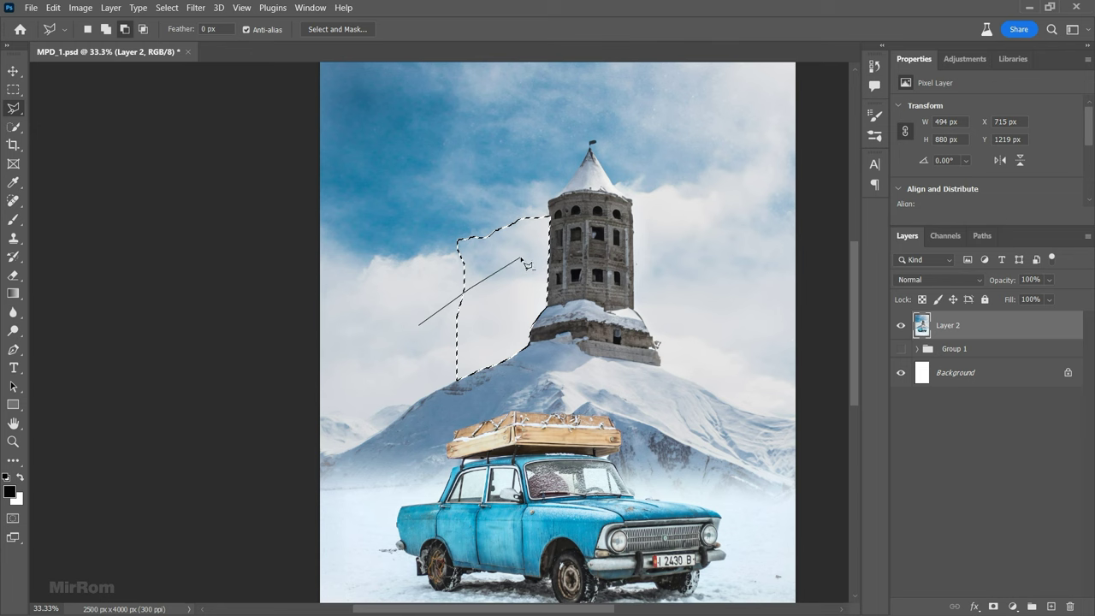
left_click(562, 220)
left_click(546, 189)
left_click(462, 224)
left_click(410, 293)
left_click(420, 323)
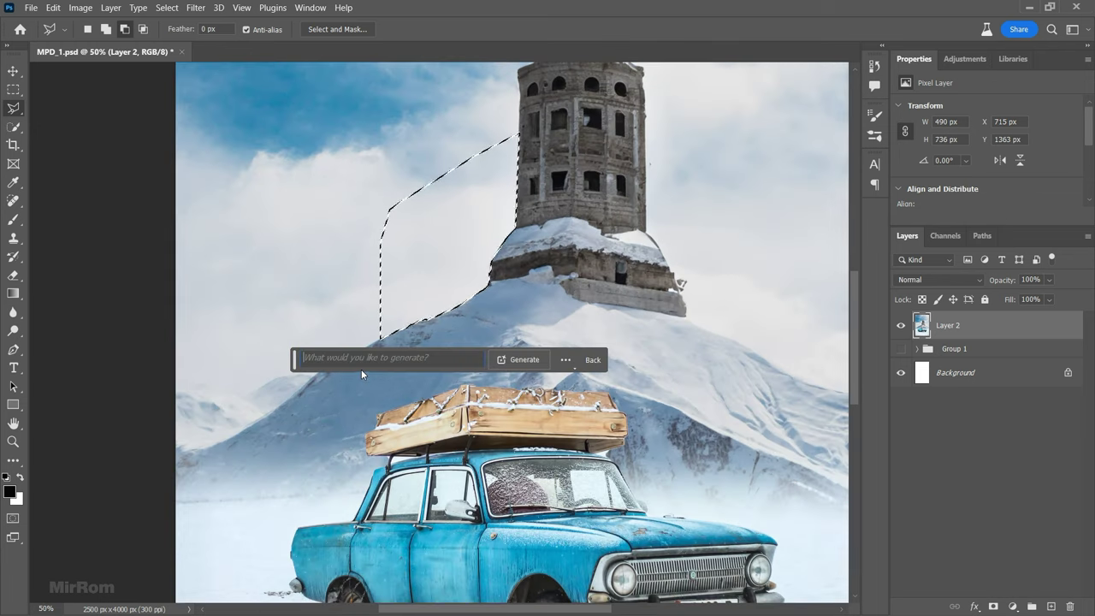
key("ctrl+plus")
Step: Generate 'rocks snow' in the strip beside the tower and keep variation 1
type("rocks")
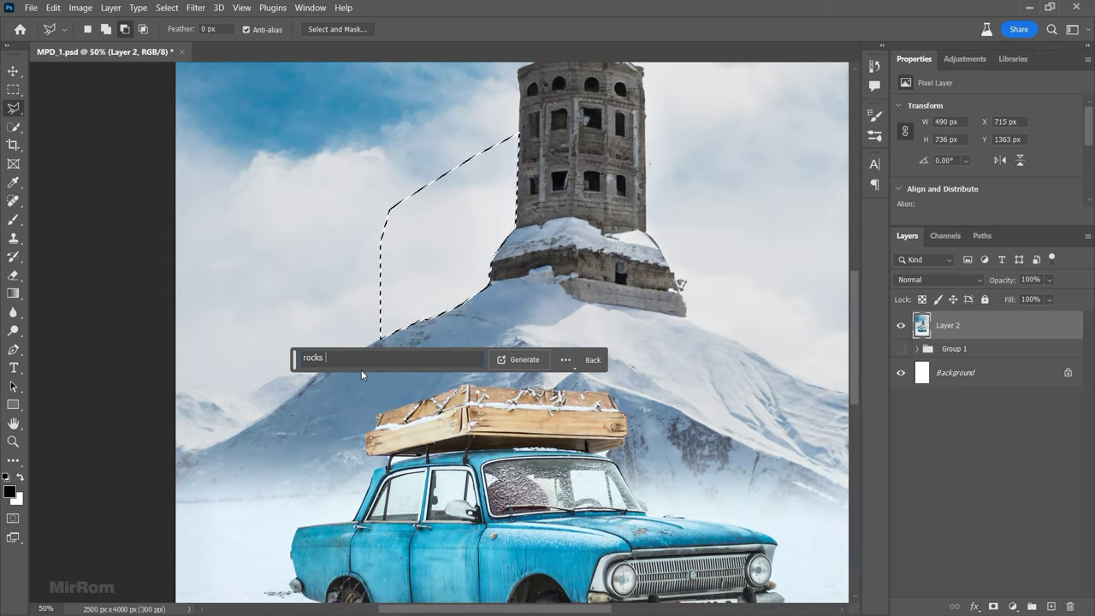
type(" snow")
left_click(501, 360)
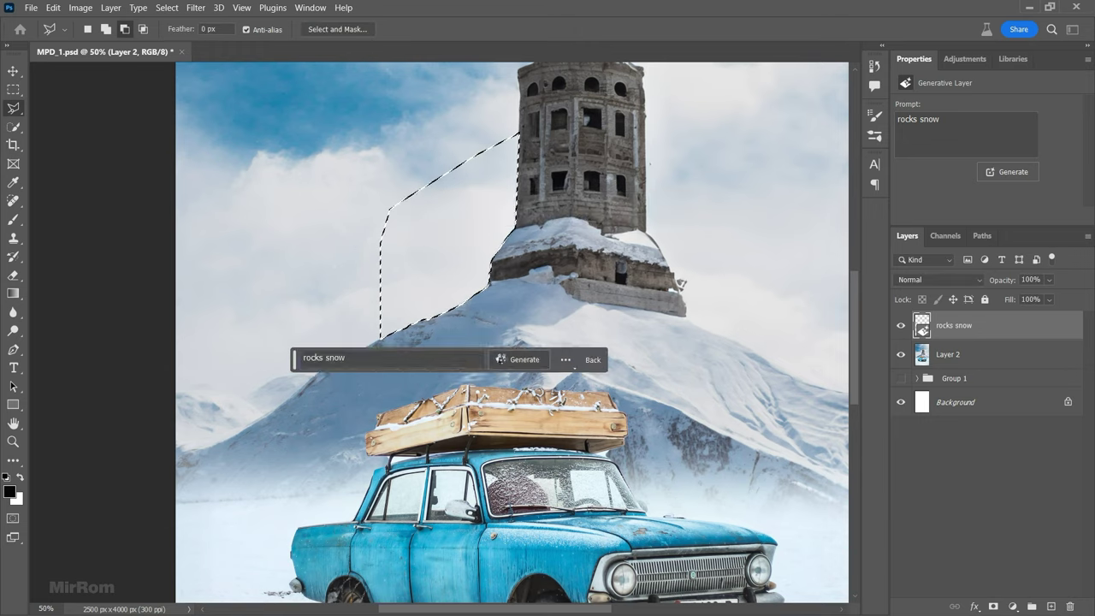
left_click(435, 364)
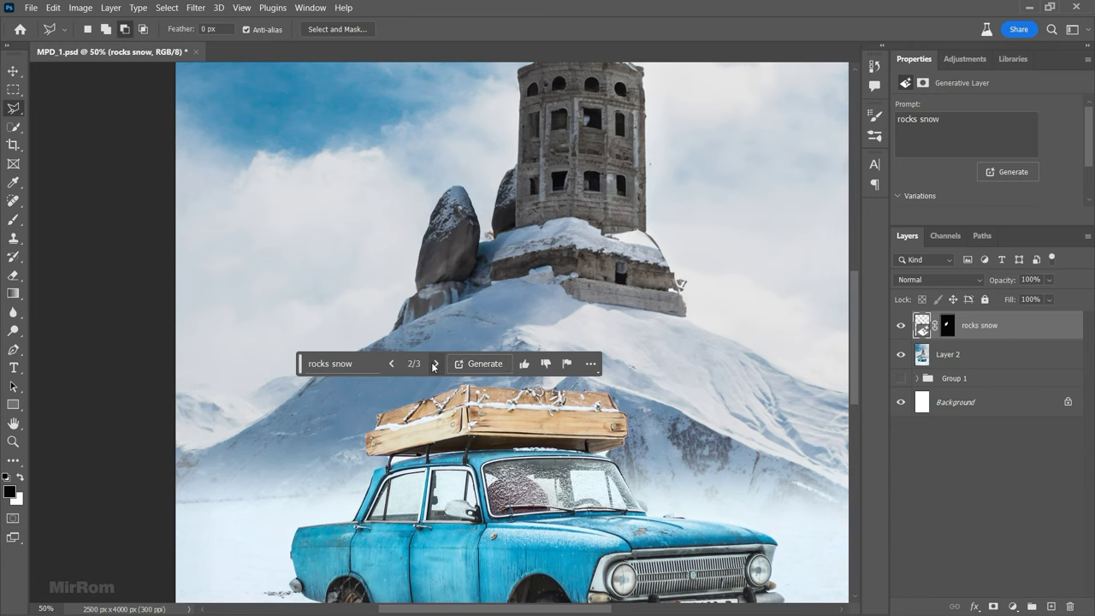
left_click(434, 364)
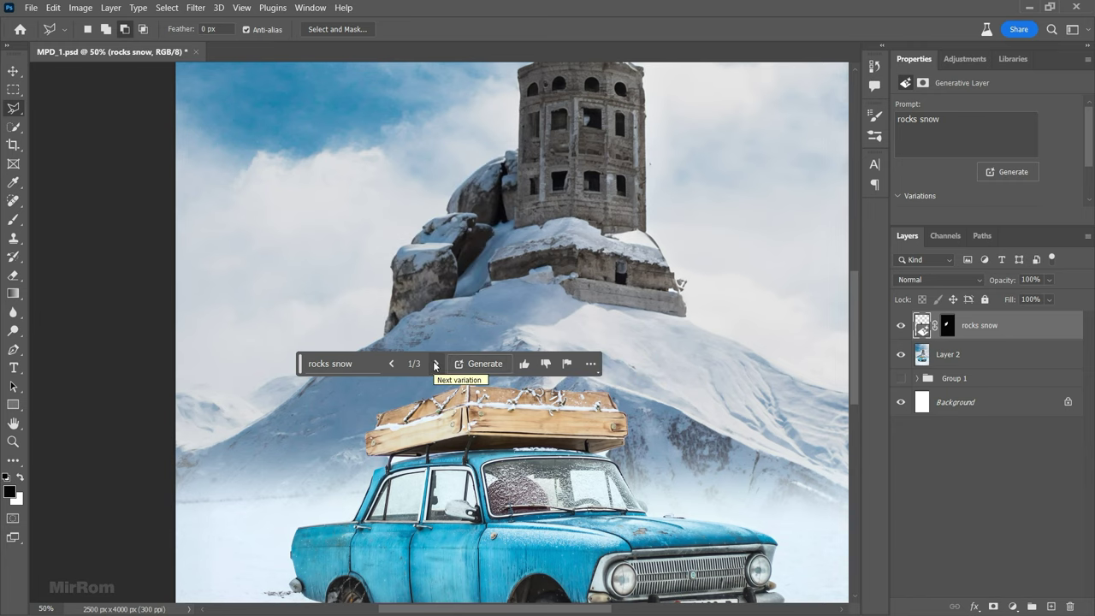
key("ctrl+minus")
key("ctrl+minus")
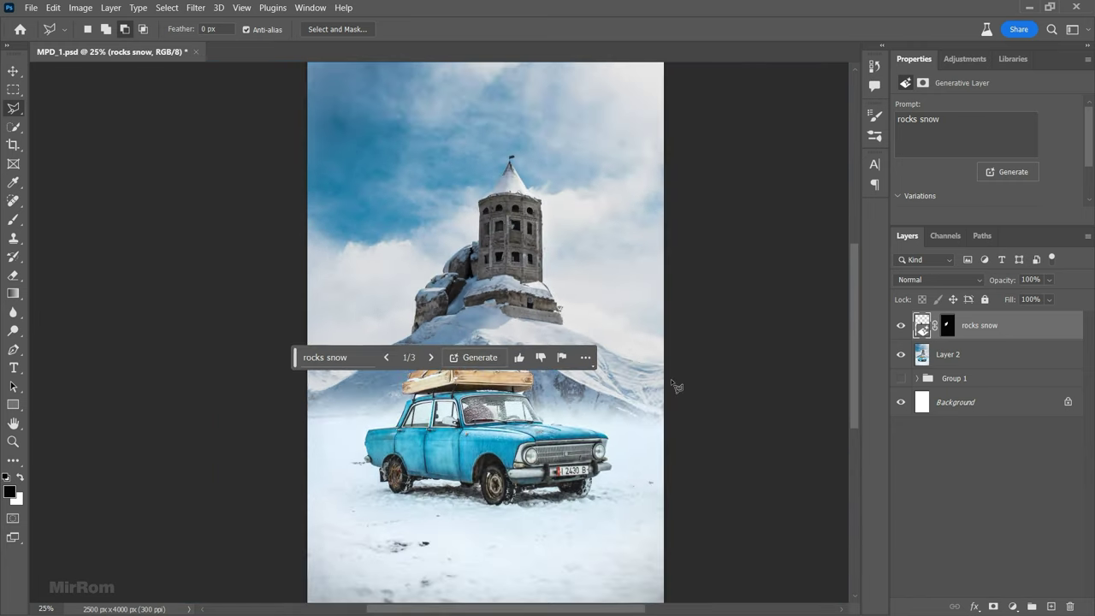
left_click(921, 359)
Step: Save the poster document
key("v")
key("ctrl+minus")
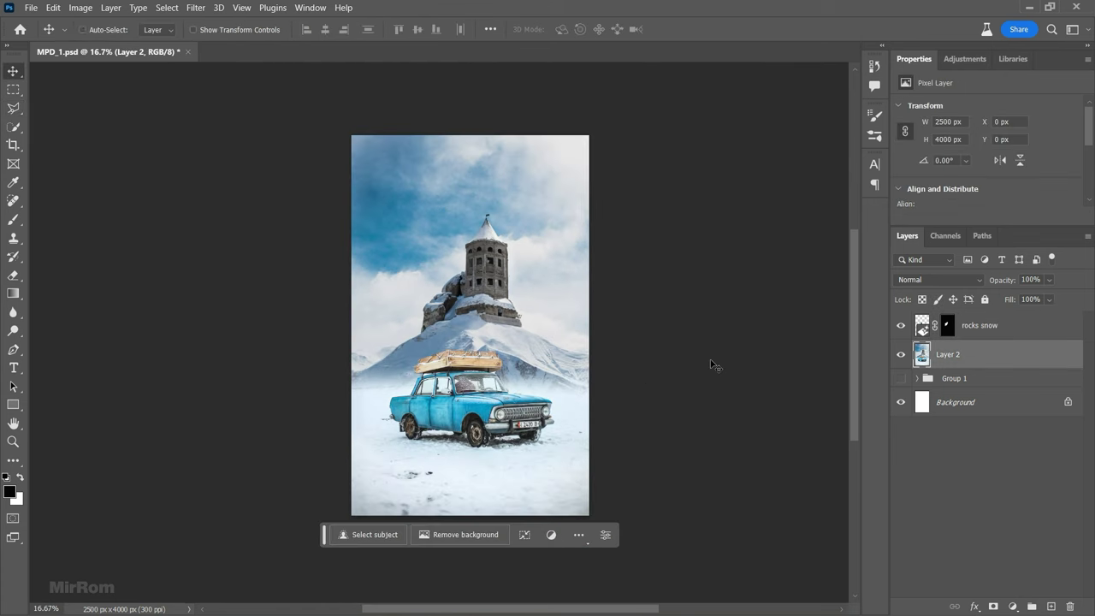
key("ctrl+plus")
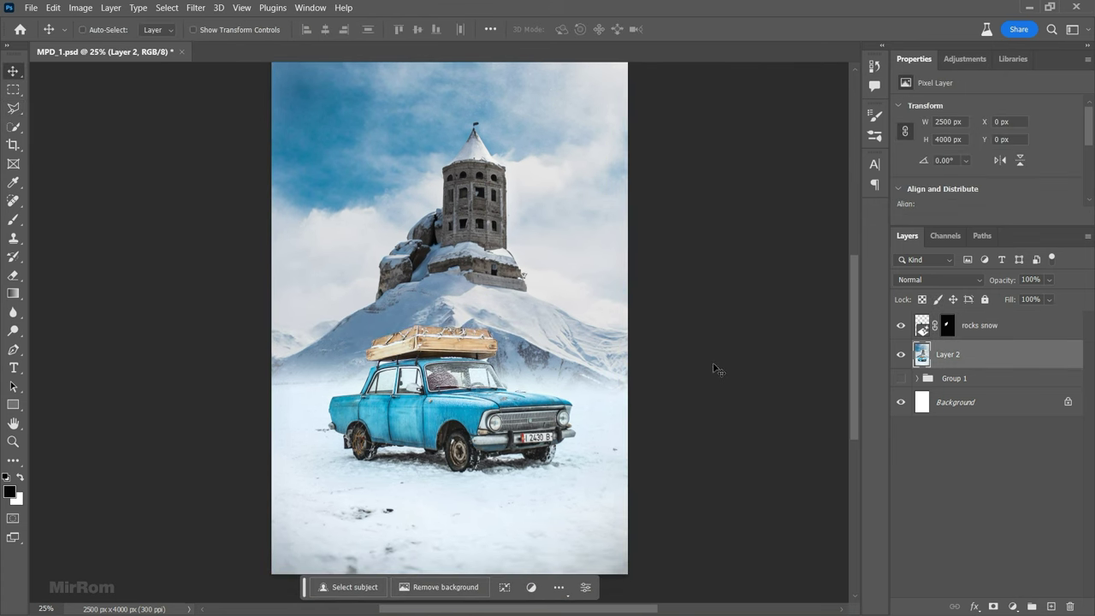
key("ctrl+s")
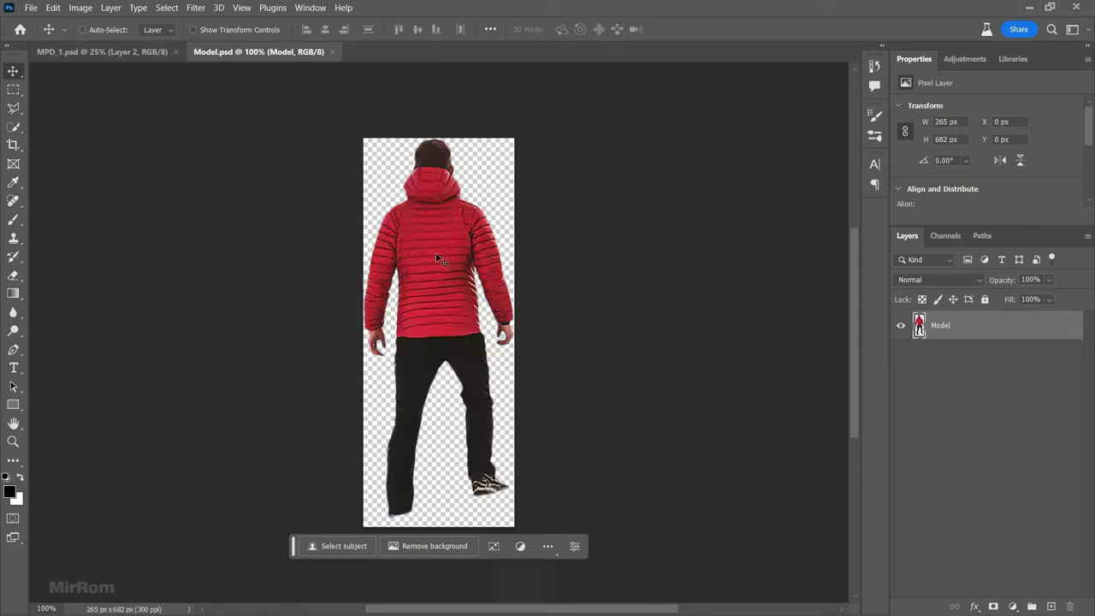
Step: Bring the red-jacketed man in as a Model smart object above the rocks layer
mouse_move(428, 291)
left_mouse_down()
mouse_move(467, 282)
mouse_move(493, 321)
left_mouse_up()
left_click(1086, 235)
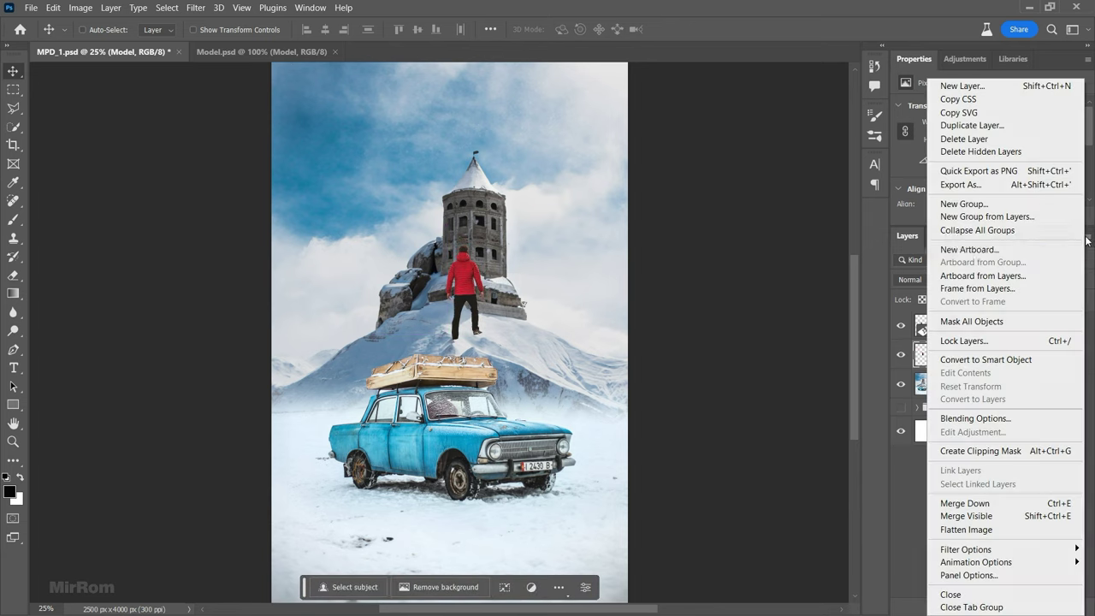
left_click(1011, 360)
left_click_drag(971, 354, 971, 324)
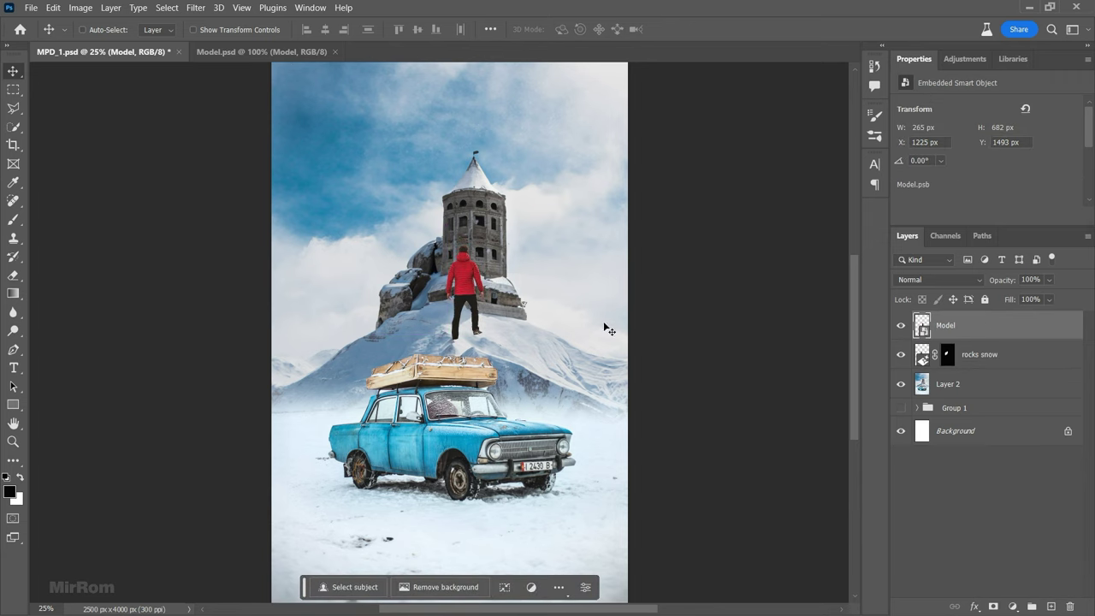
Step: Enlarge the man to about 133% and place him on the crate atop the car
mouse_move(534, 311)
left_mouse_down()
mouse_move(439, 422)
mouse_move(439, 457)
left_mouse_up()
key("ctrl+t")
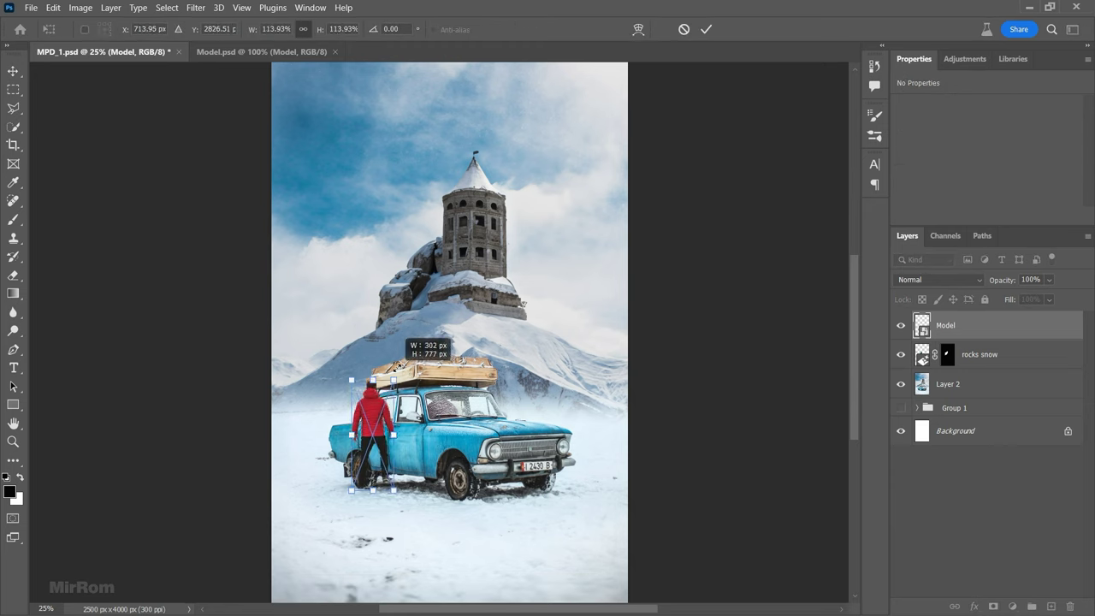
left_click_drag(389, 393, 400, 366)
left_click(705, 29)
mouse_move(456, 457)
left_mouse_down()
mouse_move(503, 341)
mouse_move(516, 340)
left_mouse_up()
Step: Shrink the man slightly and nudge him up on the crate
scroll(606, 310, "down", 1)
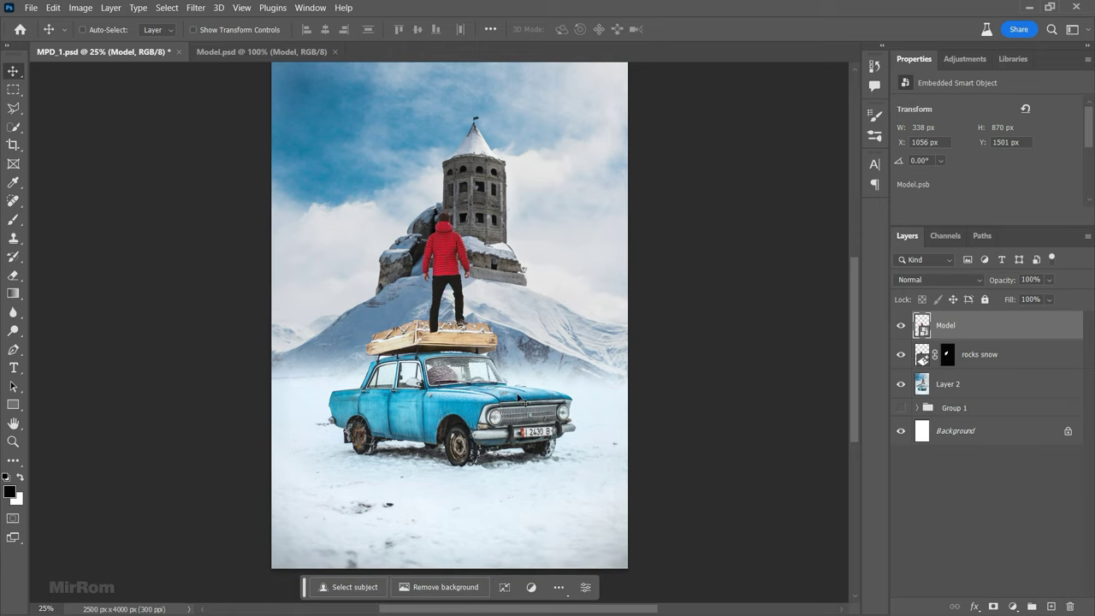
key("ctrl+t")
left_click_drag(262, 29, 253, 29)
left_click(706, 29)
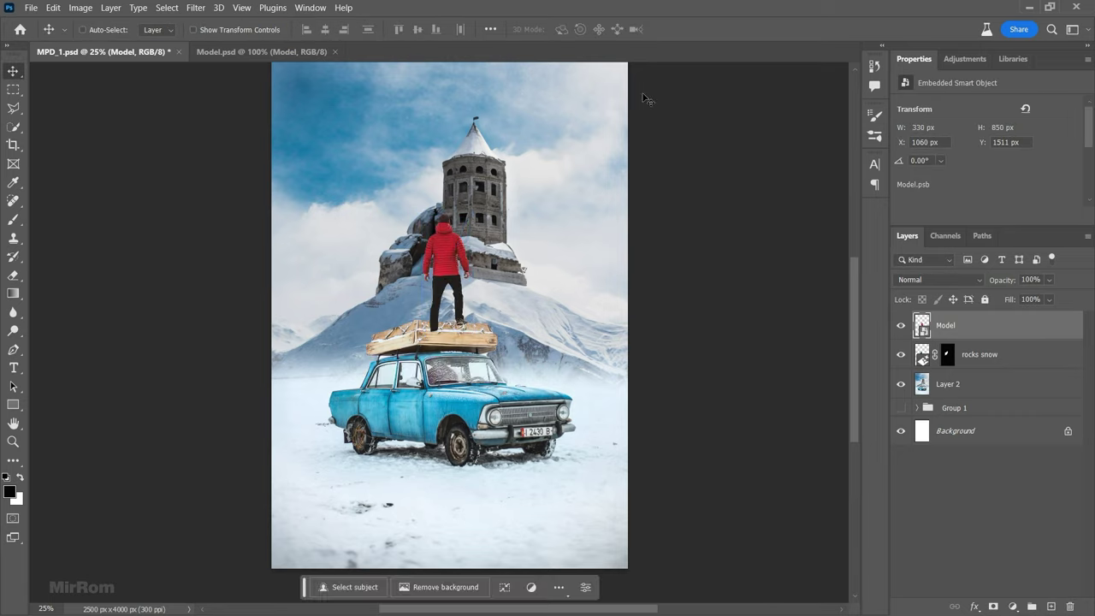
key("ctrl+plus")
key("Up")
key("Up")
key("Up")
key("Up")
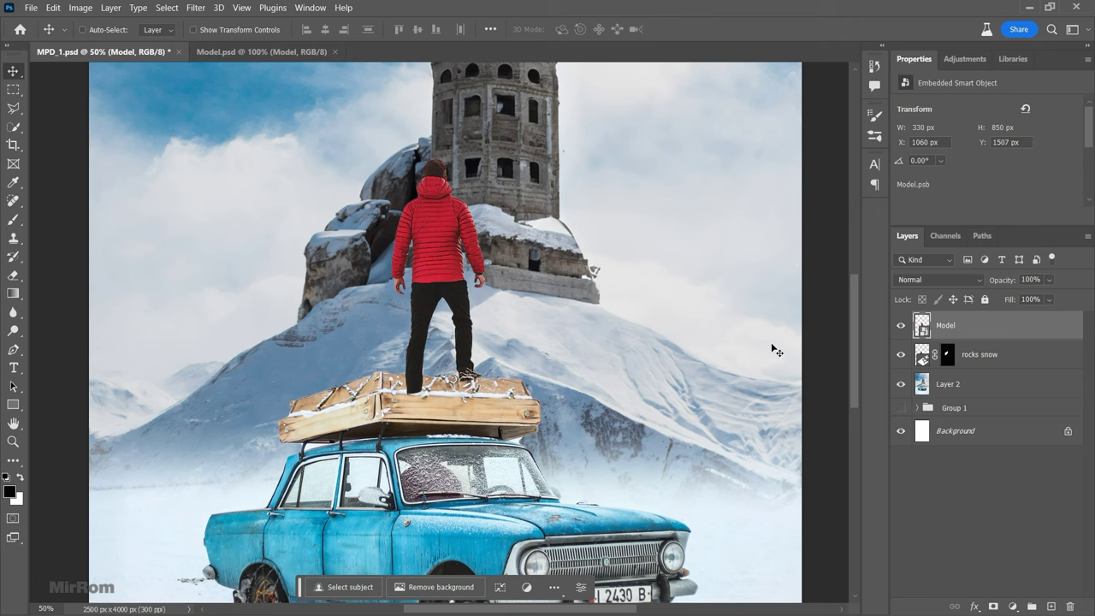
Step: Add a layer mask to Model and quick-select the crate's top plank on Layer 2
left_click(993, 607)
left_click(900, 325)
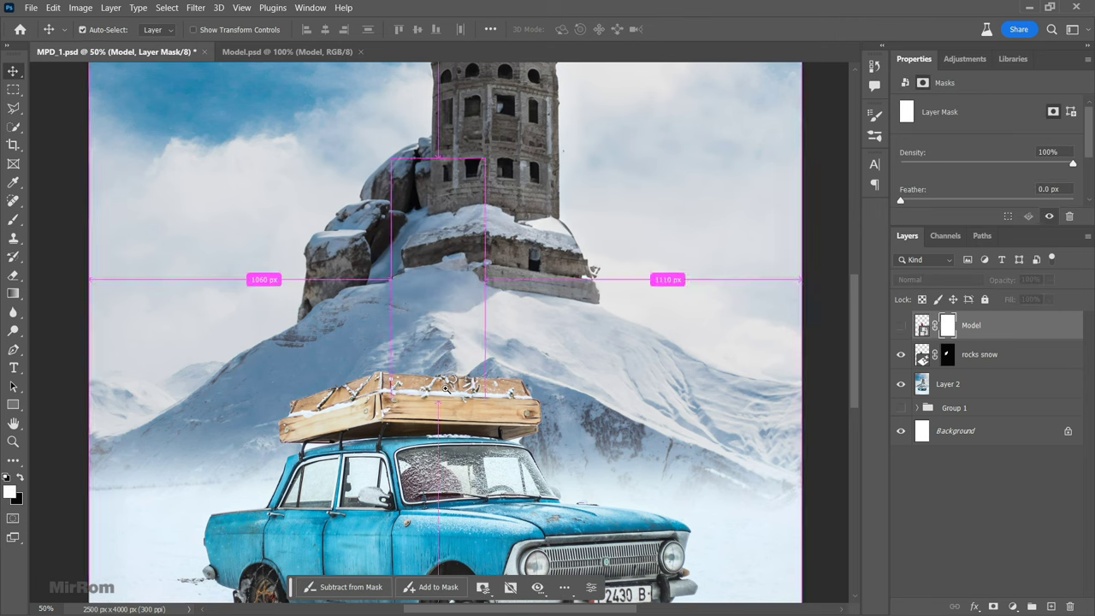
key("ctrl+plus")
key("ctrl+plus")
key("ctrl+plus")
key("w")
left_click(966, 384)
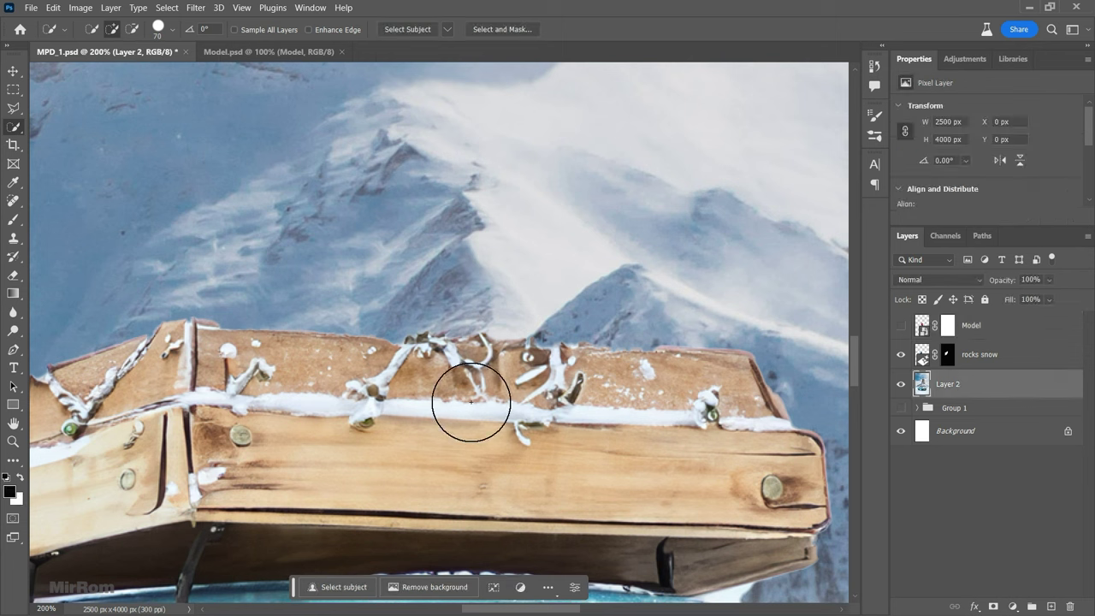
key("bracketleft")
key("bracketleft")
key("bracketleft")
left_click_drag(317, 360, 586, 367)
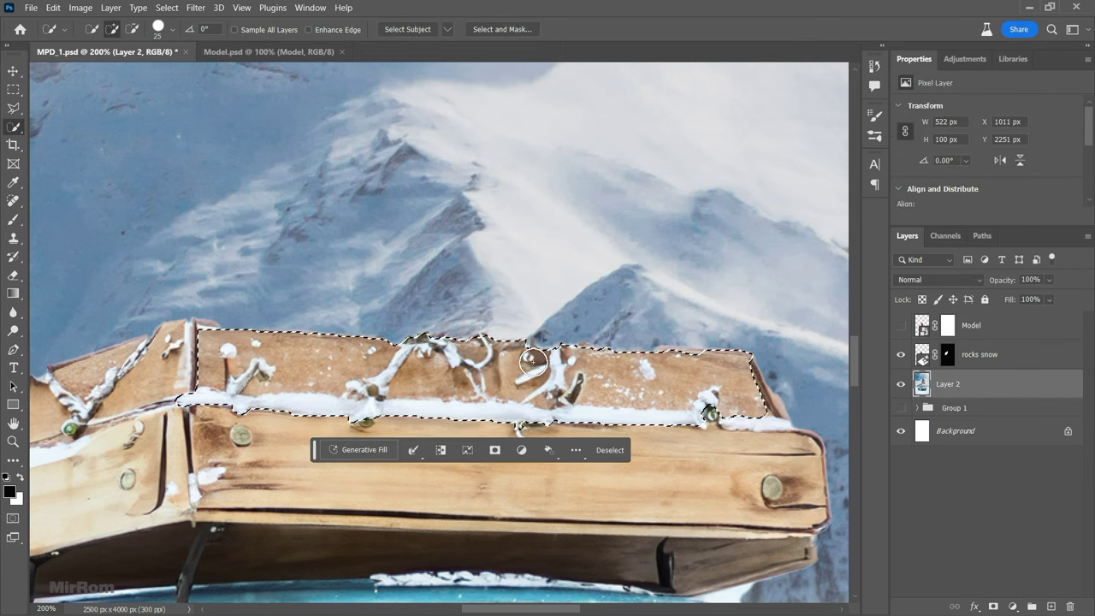
Step: Paint black on the Model mask over the man's leg and shoe inside the plank, then deselect
left_click(900, 325)
left_click(944, 328)
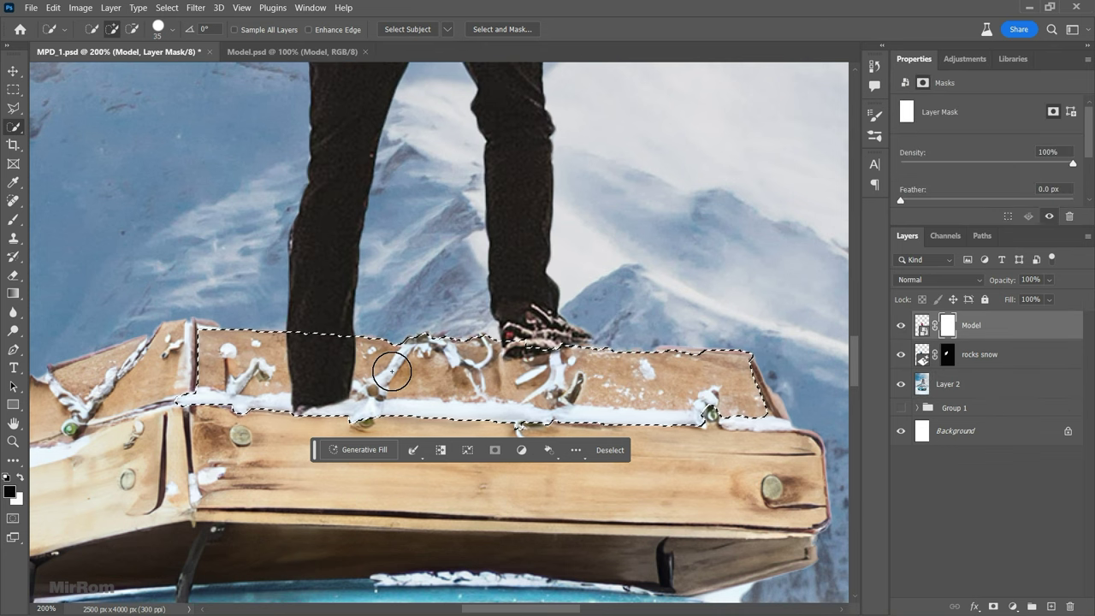
key("b")
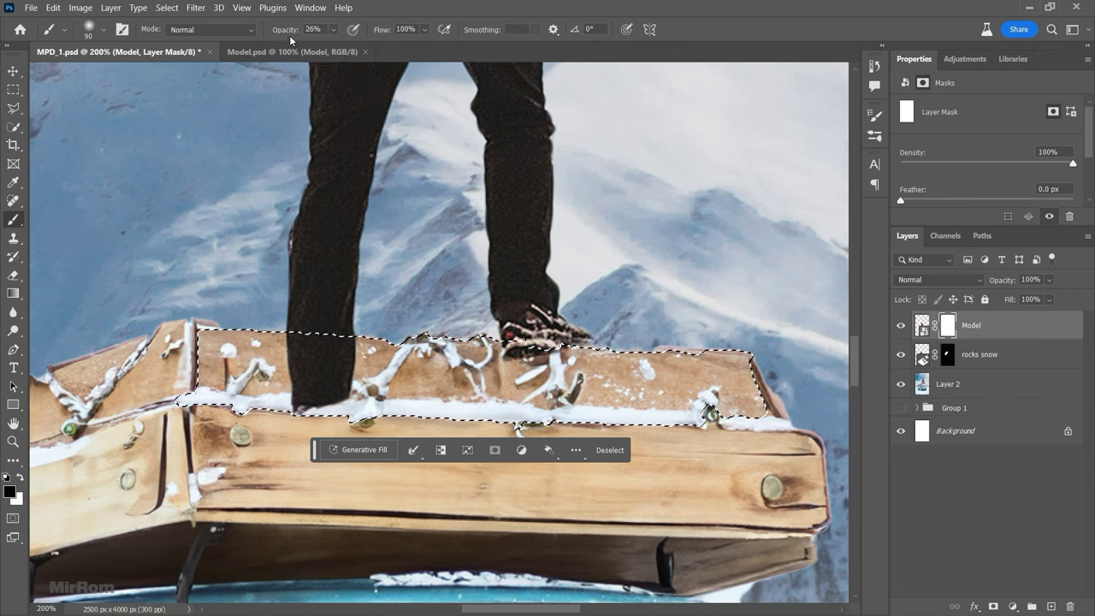
key("0")
key("bracketleft")
left_click_drag(304, 368, 336, 385)
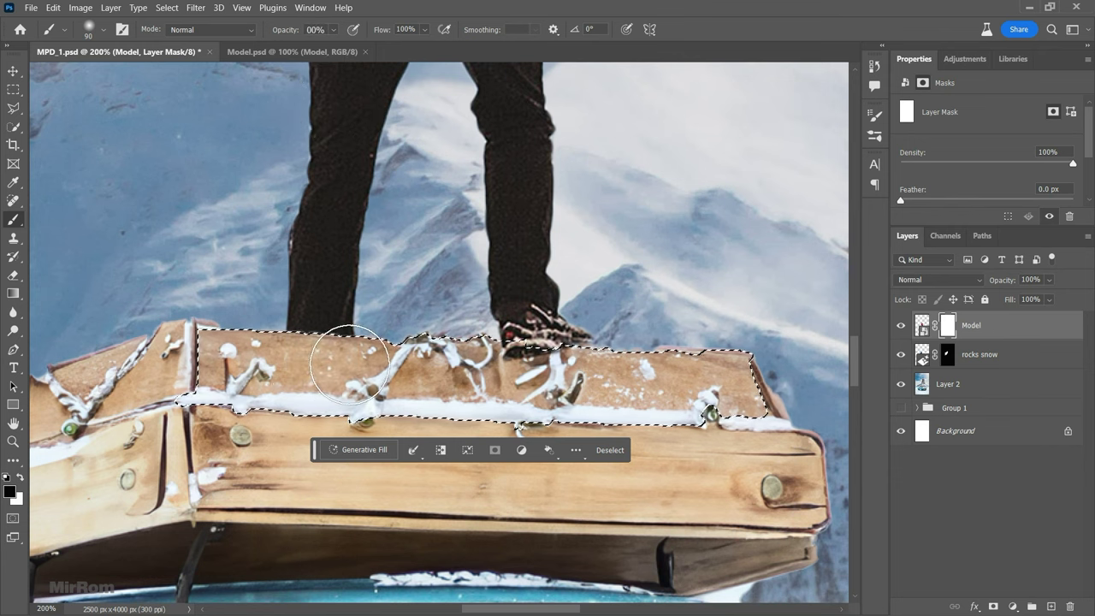
left_click_drag(518, 342, 556, 385)
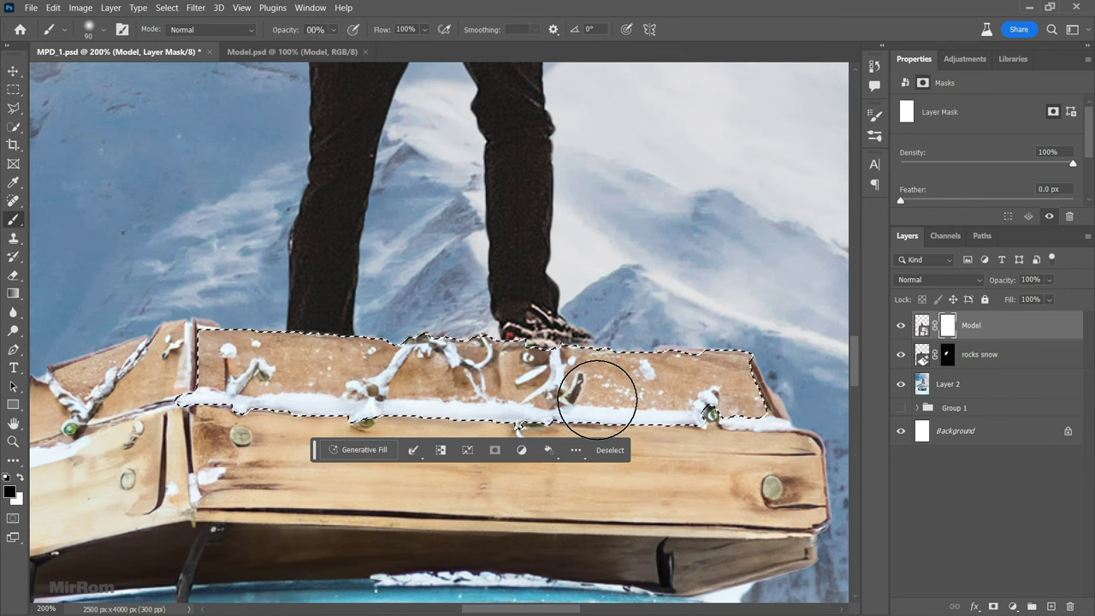
key("ctrl+d")
Step: Nudge the man down 1 px and save the poster
left_click(922, 330)
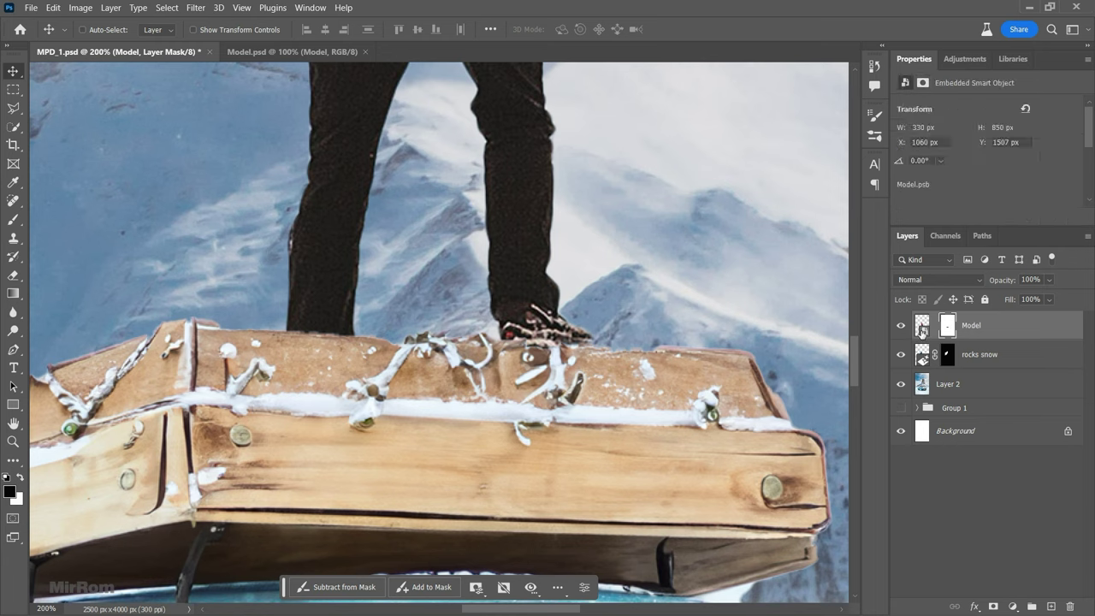
key("Down")
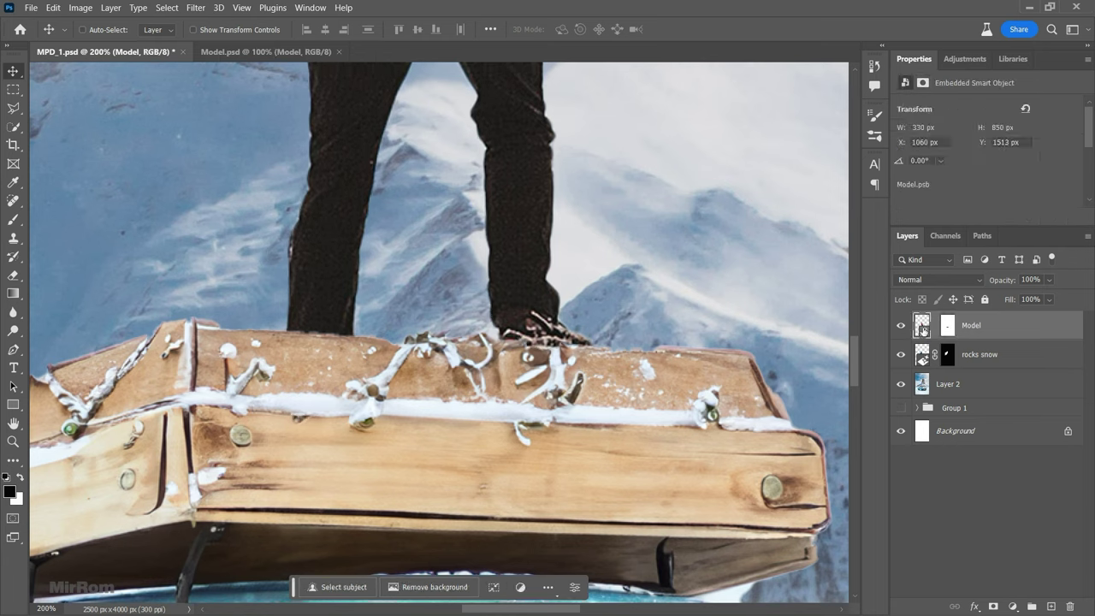
left_click(948, 325)
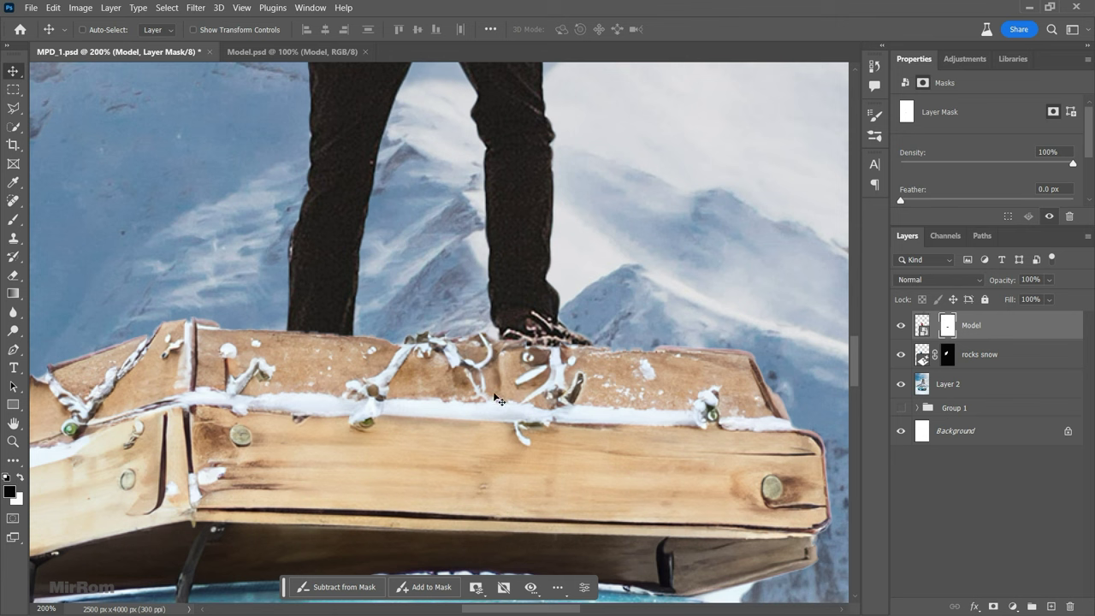
key("ctrl+0")
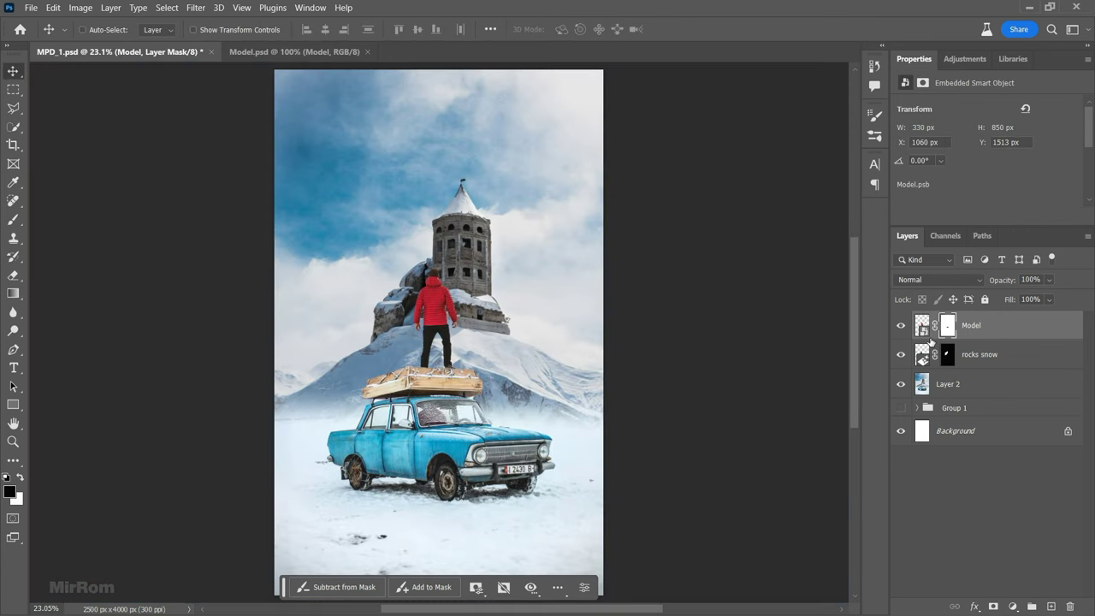
scroll(726, 356, "down", 1)
key("ctrl+s")
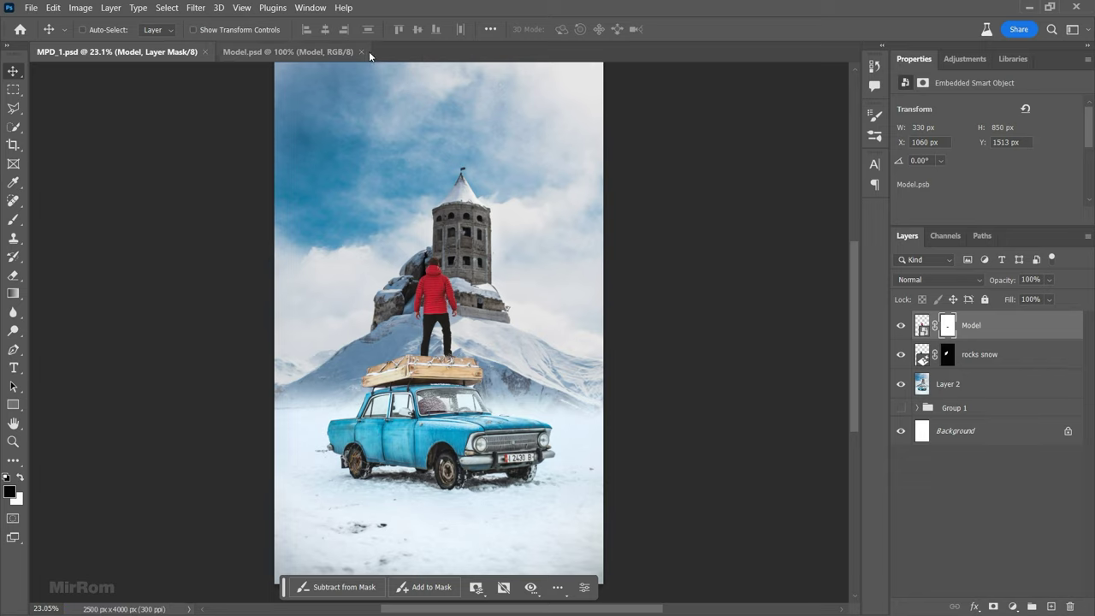
Step: Close Model.psd and add a Levels adjustment layer
left_click(412, 51)
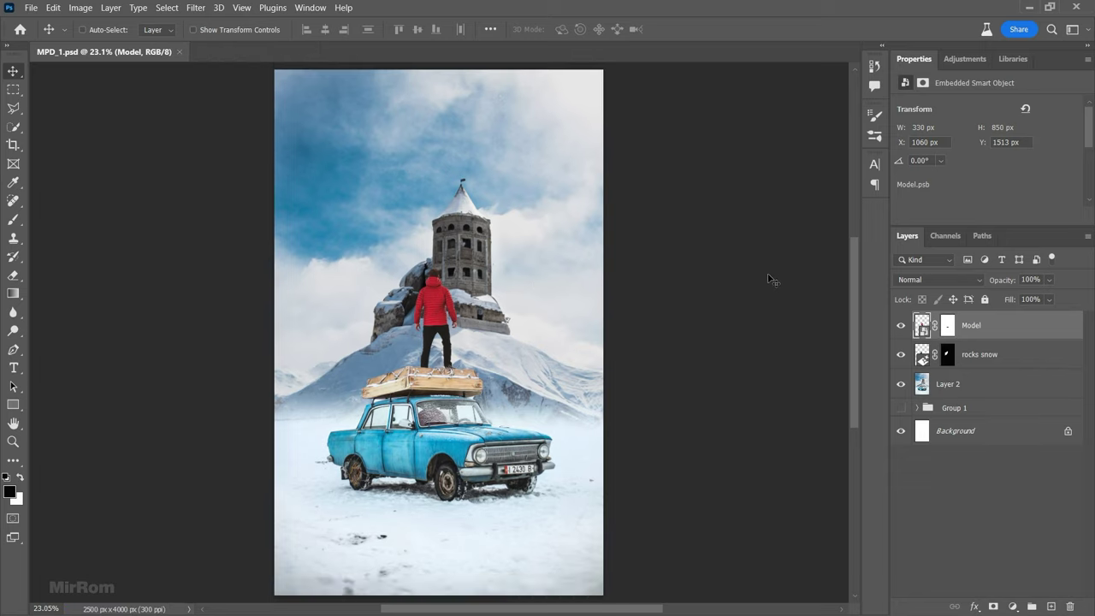
left_click(965, 59)
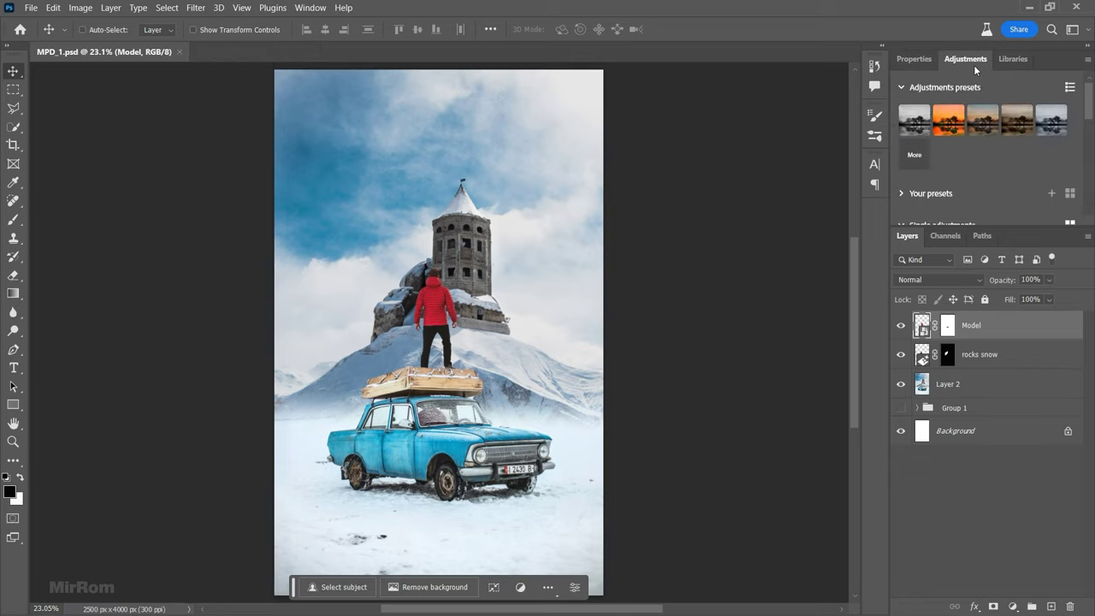
left_click(903, 89)
scroll(1092, 116, "down", 2)
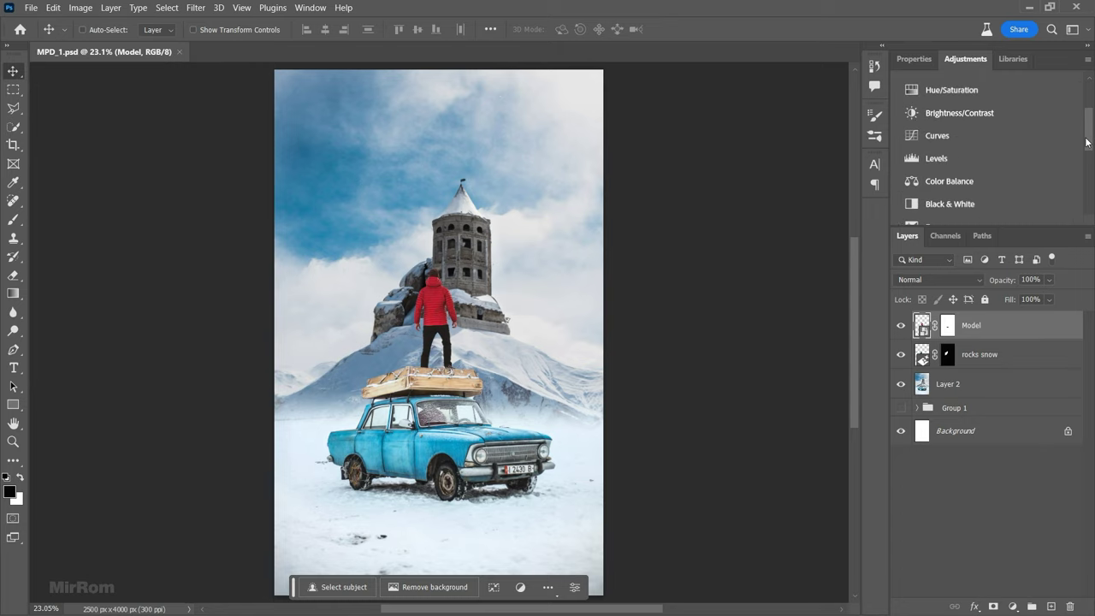
left_click(936, 159)
Step: Clip Levels 1 to Model with midtones 1.19, input white 246 and output black 5
left_click_drag(1008, 235, 1014, 308)
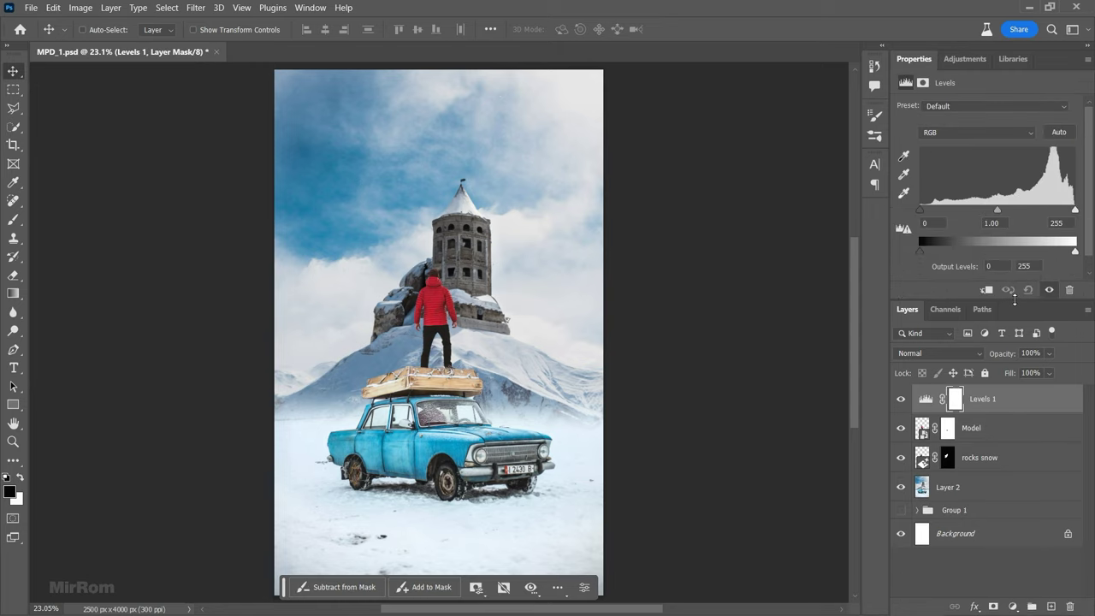
left_click(988, 298)
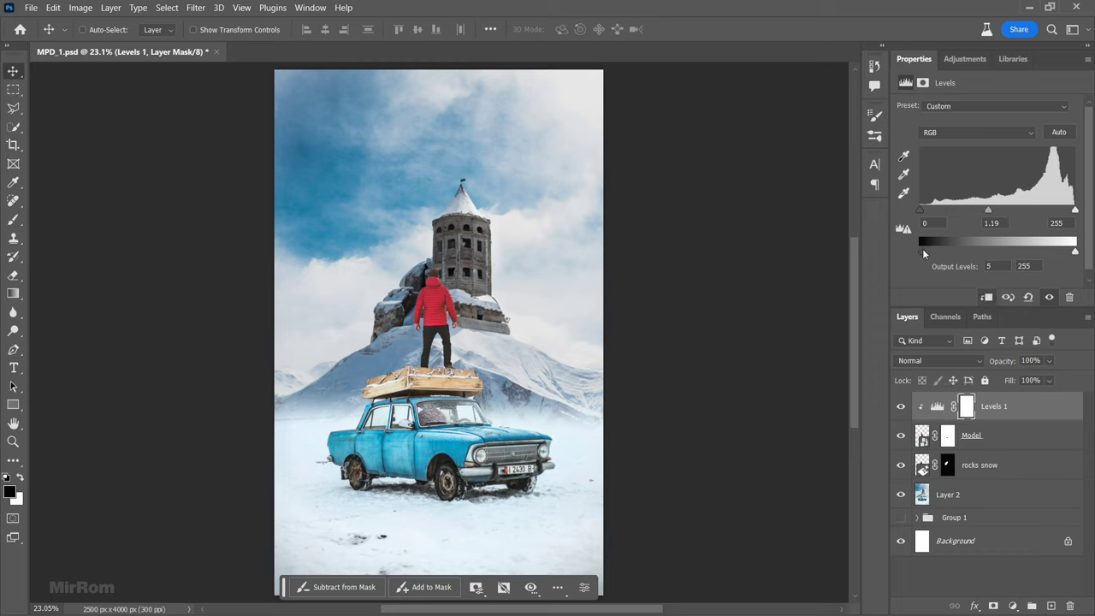
left_click_drag(923, 250, 923, 250)
left_click(901, 407)
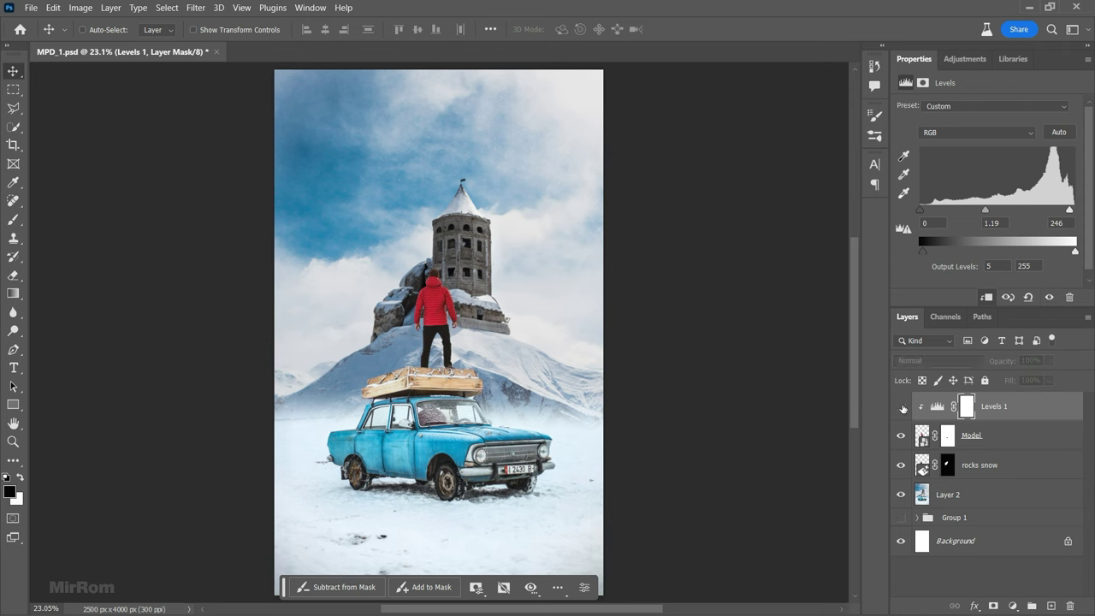
left_click(901, 407)
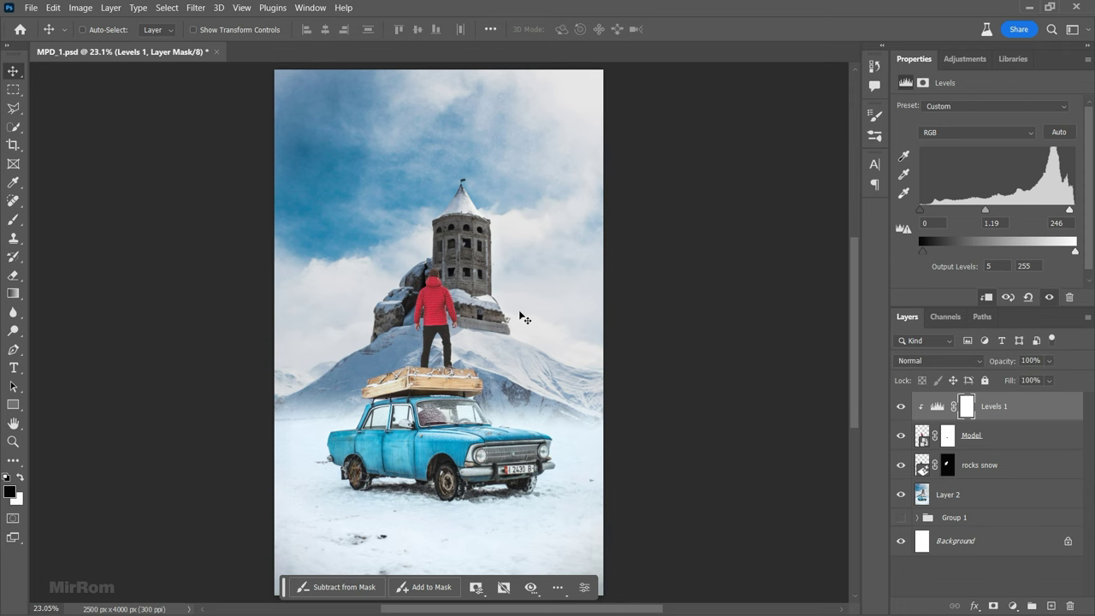
key("ctrl+plus")
key("ctrl+plus")
key("ctrl+plus")
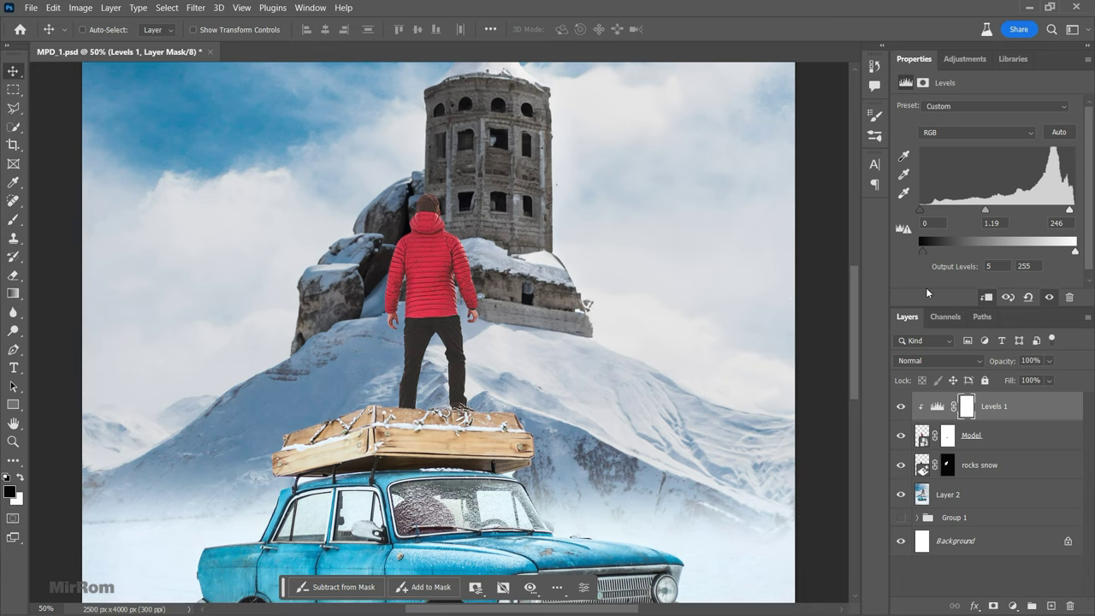
Step: Add a Brightness/Contrast layer clipped to the man at Brightness 115, Contrast -40
left_click(965, 59)
left_click(945, 110)
left_click(988, 297)
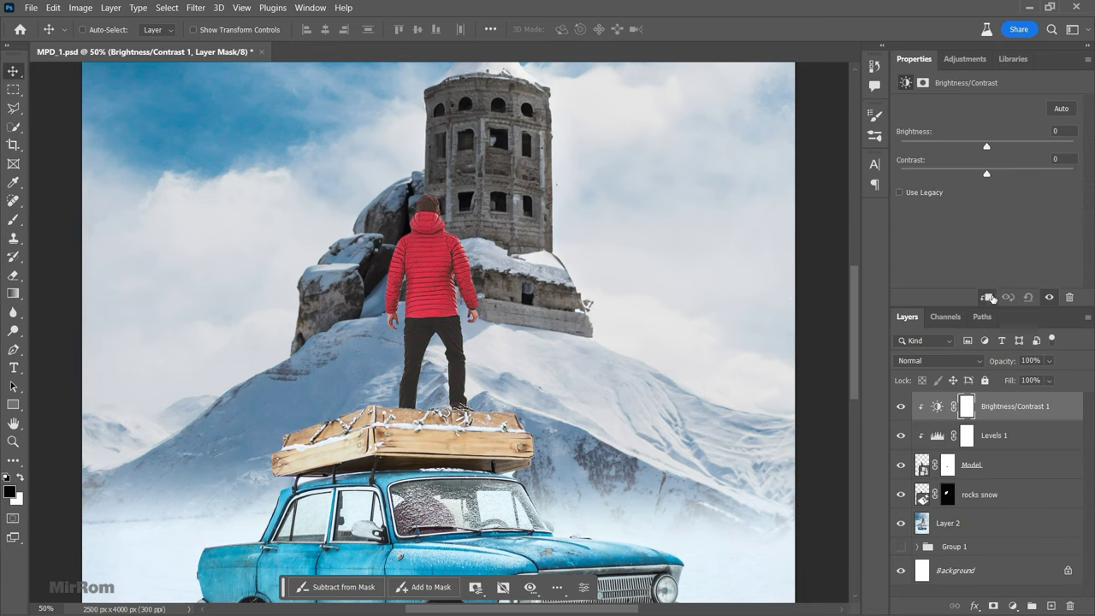
left_click_drag(989, 148, 1058, 158)
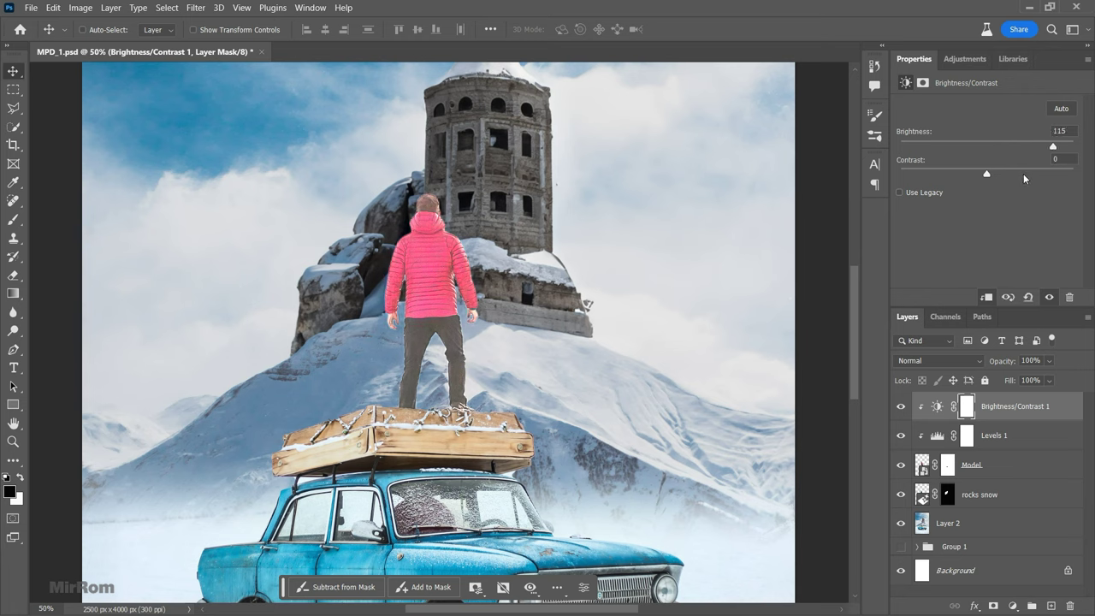
left_click_drag(985, 174, 952, 175)
left_click_drag(919, 170, 917, 171)
Step: Invert the Brightness/Contrast mask and set up a soft white brush at size 200
left_click(967, 407)
key("ctrl+i")
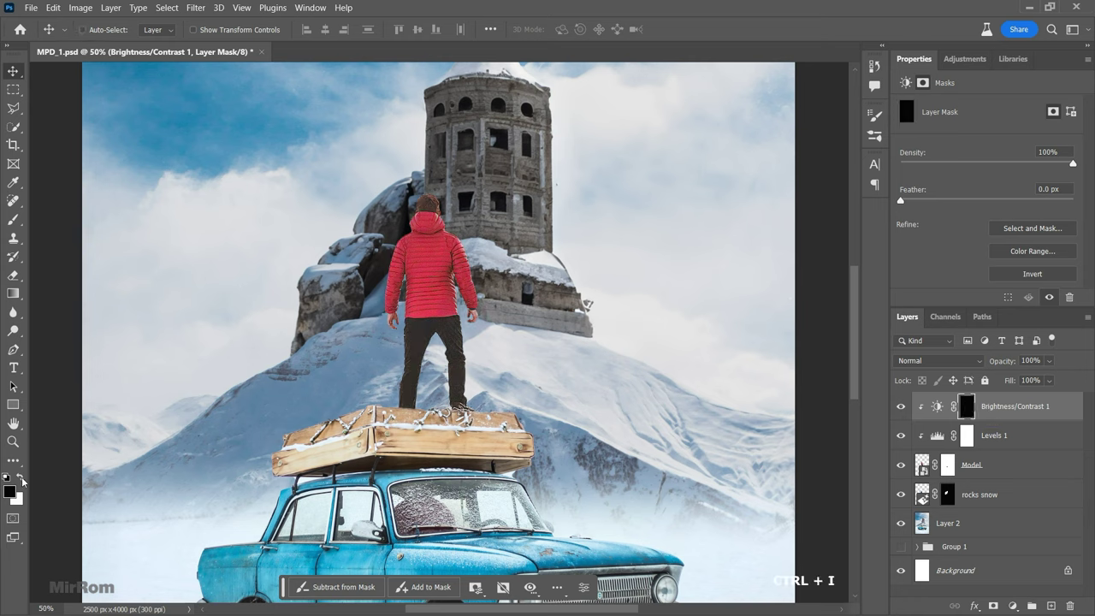
left_click(20, 478)
key("b")
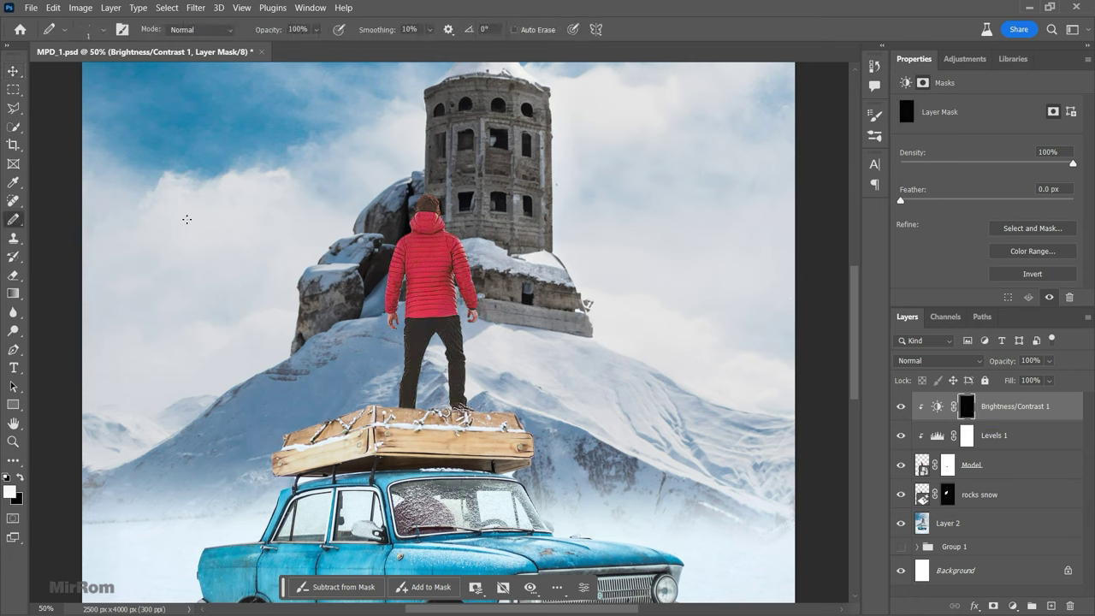
key("shift+b")
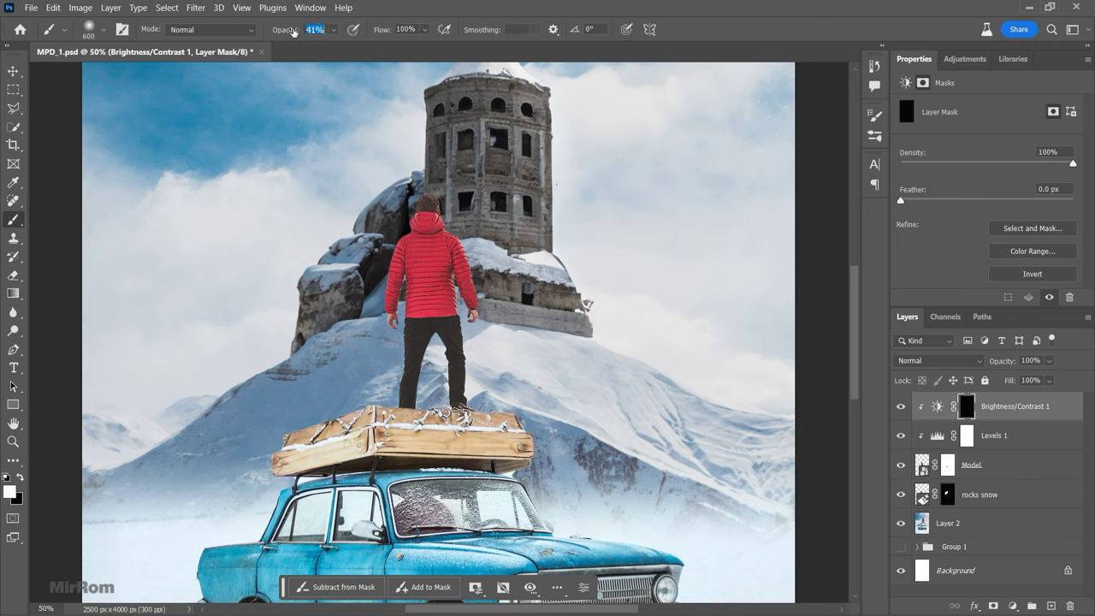
right_click(594, 225)
left_click(511, 225)
scroll(482, 208, "up", 1)
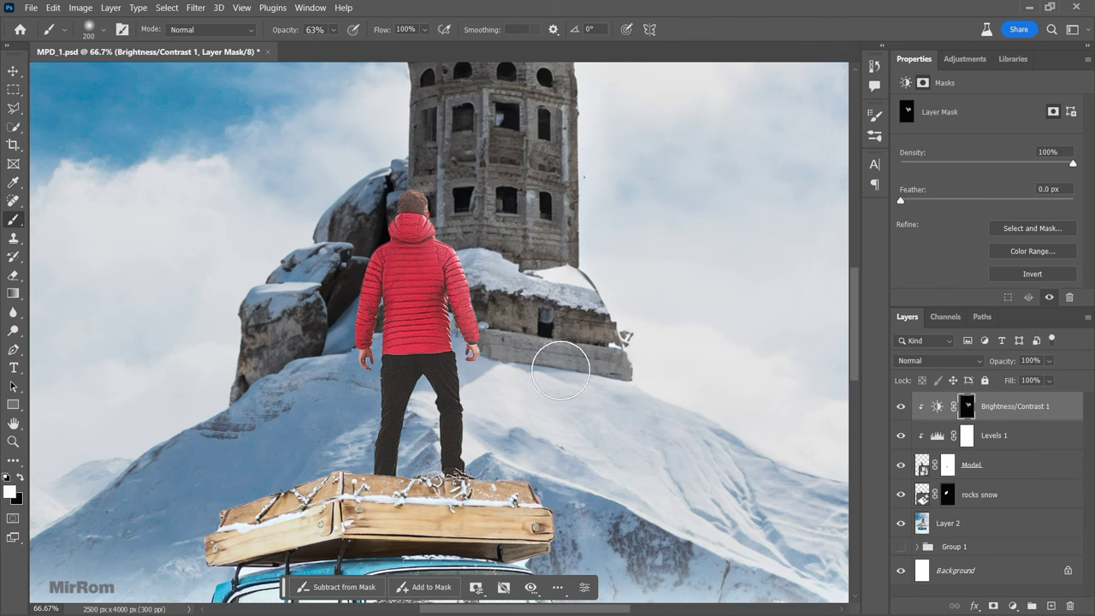
scroll(501, 393, "up", 1)
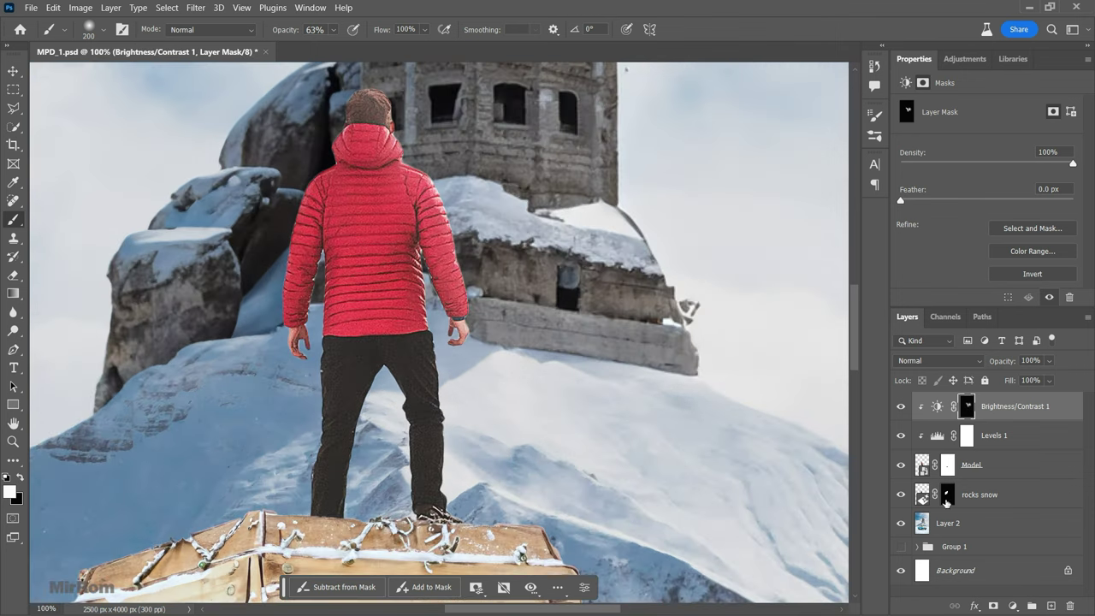
Step: Load the man's outline as a selection and refine it around the gap beside his hand
left_click(923, 469, "ctrl")
left_click(16, 109)
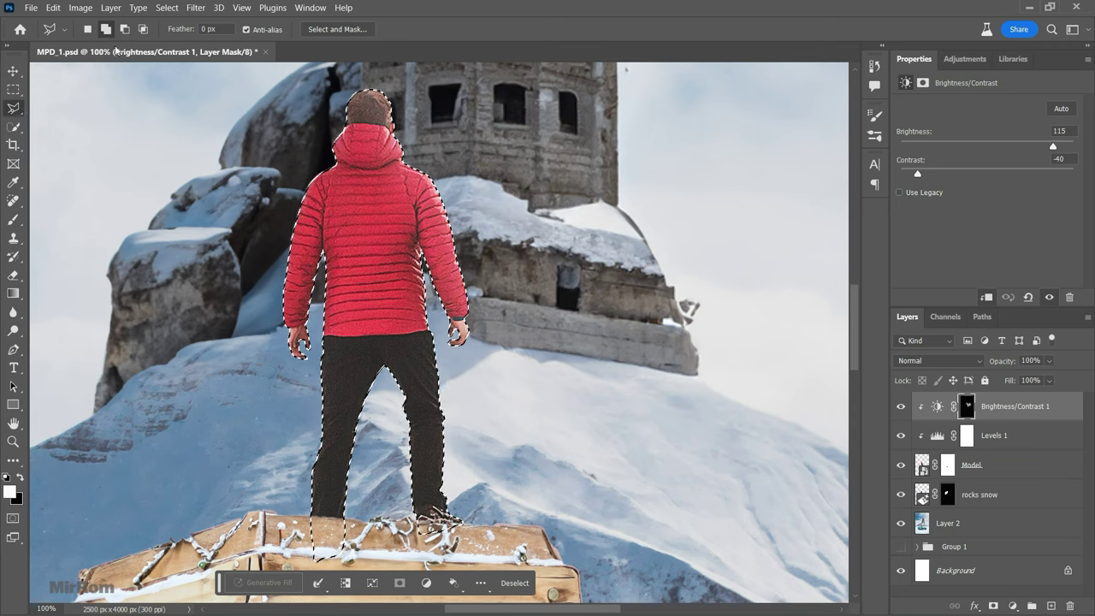
mouse_move(510, 330)
left_mouse_down()
mouse_move(444, 343)
mouse_move(434, 184)
mouse_move(488, 214)
mouse_move(514, 317)
mouse_move(505, 325)
left_mouse_up()
key("b")
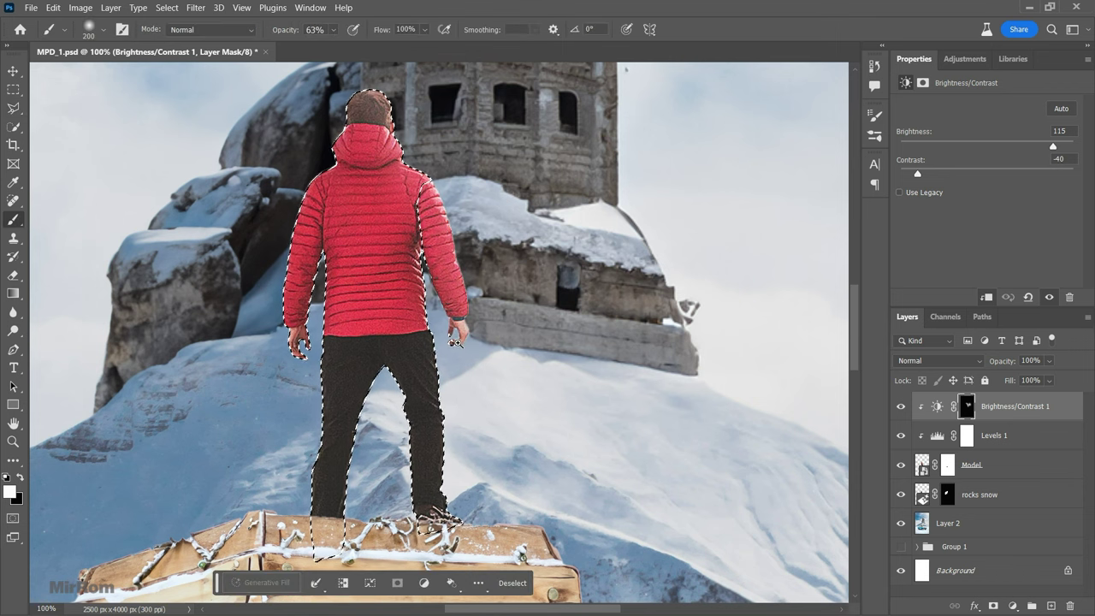
scroll(455, 342, "up", 2)
left_click(13, 108)
left_click_drag(459, 366, 443, 322)
key("b")
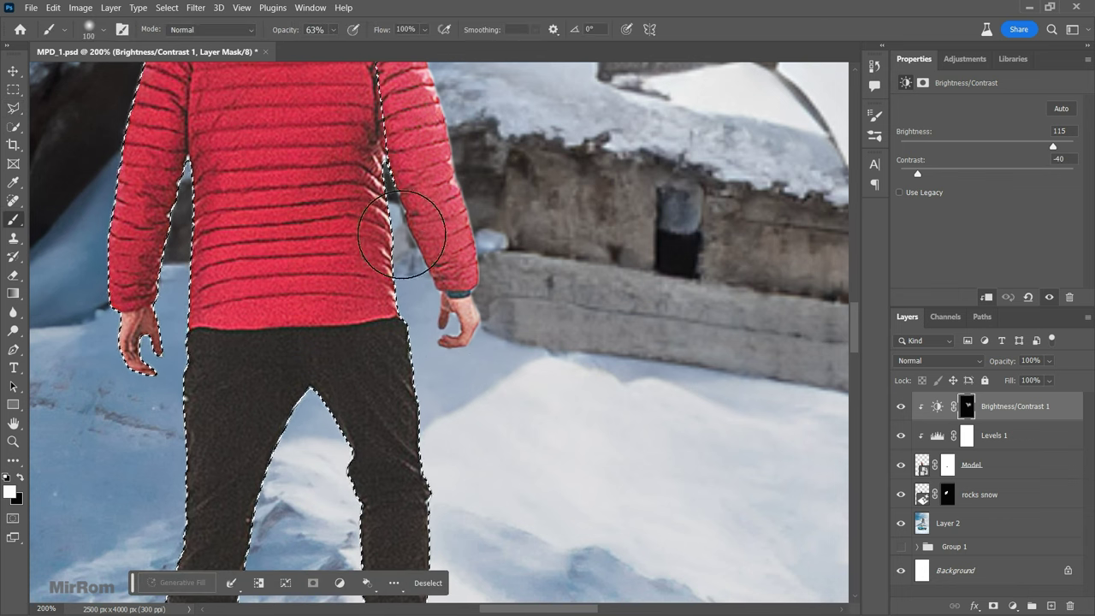
Step: Paint the mask over the man's jacket and hands, swapping colours and resizing the brush
key("bracketleft")
key("bracketleft")
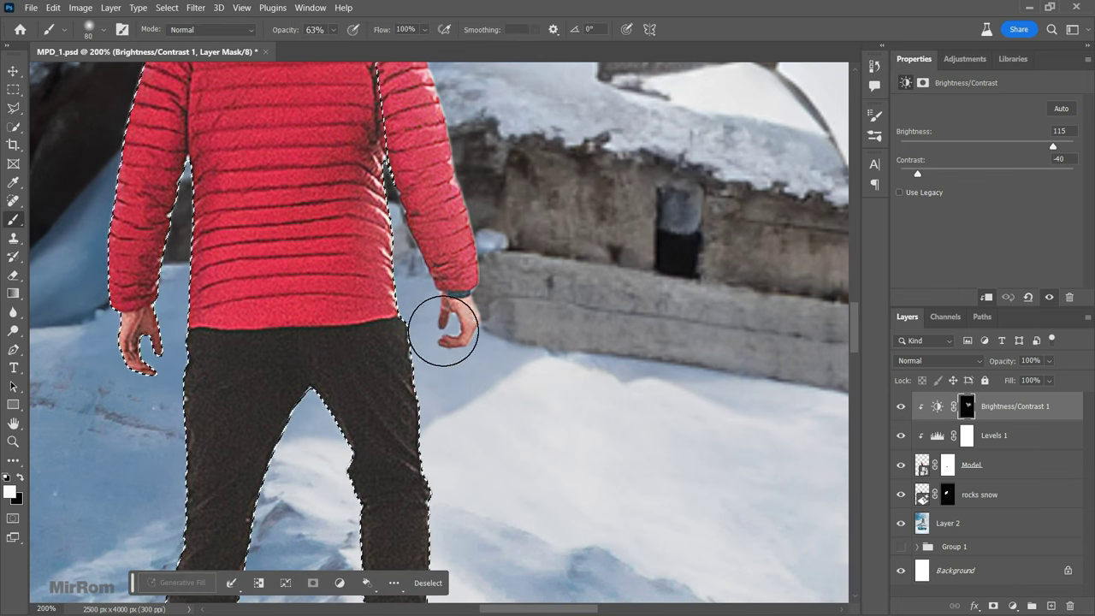
key("bracketleft")
key("bracketleft")
key("bracketleft")
key("bracketleft")
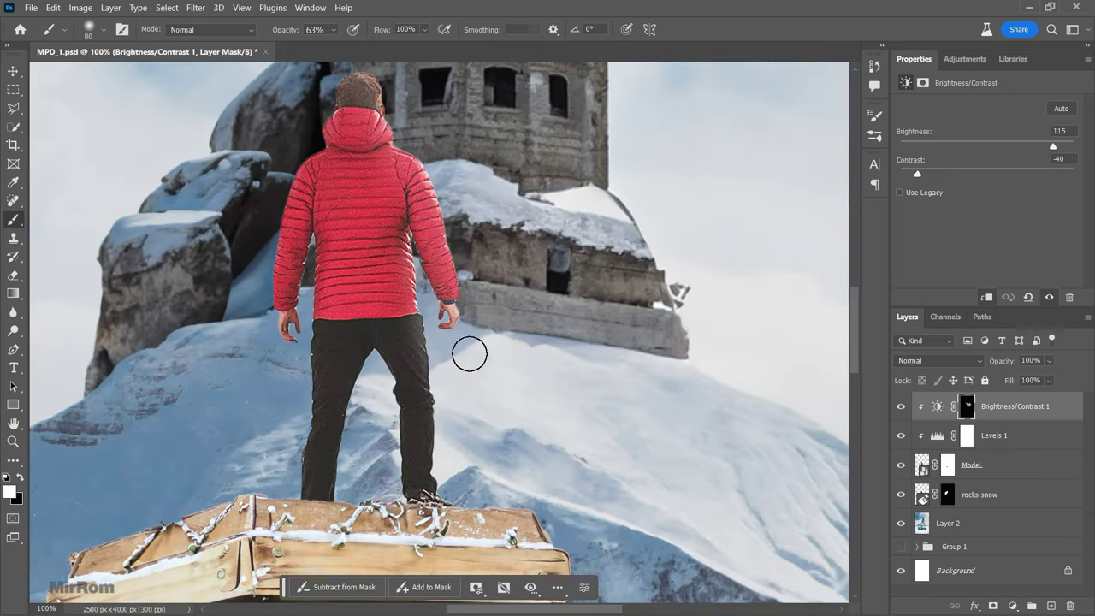
key("ctrl+plus")
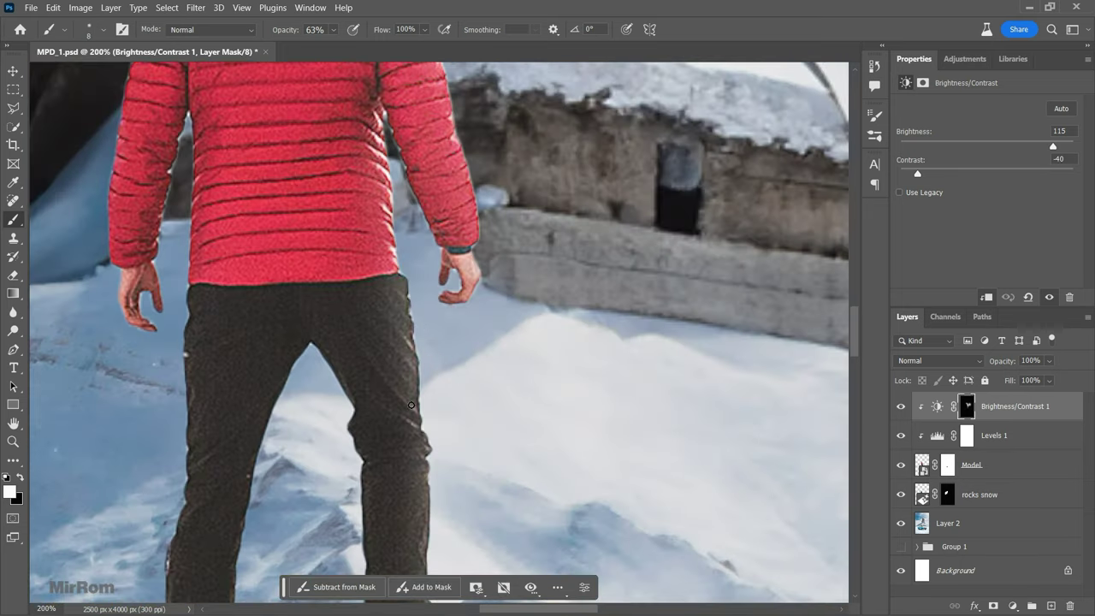
key("bracketright")
key("bracketright")
key("bracketright")
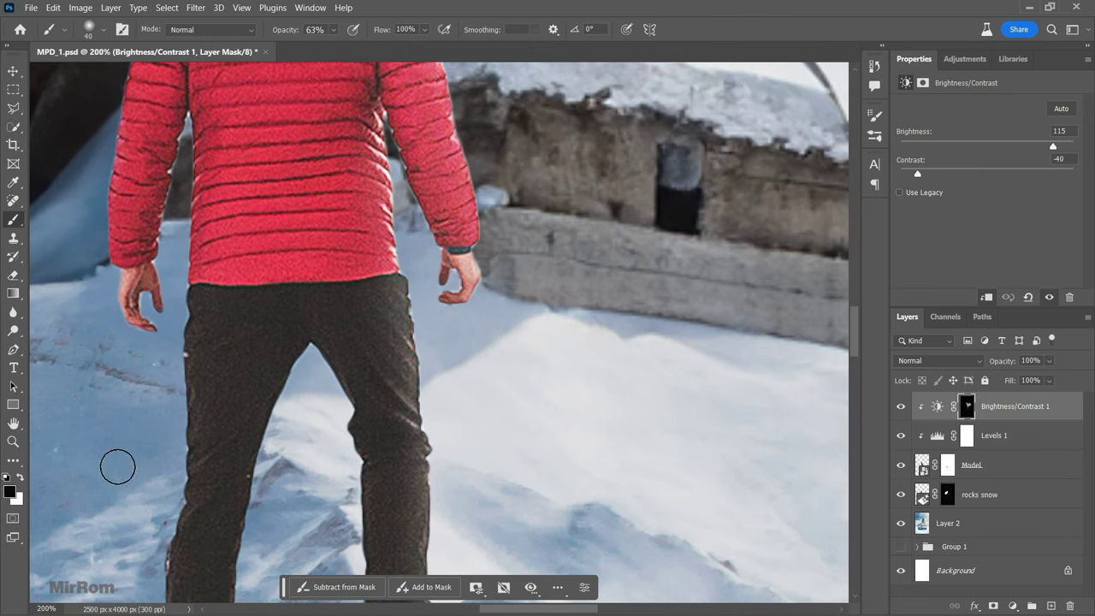
key("x")
scroll(845, 359, "down", 5)
key("bracketright")
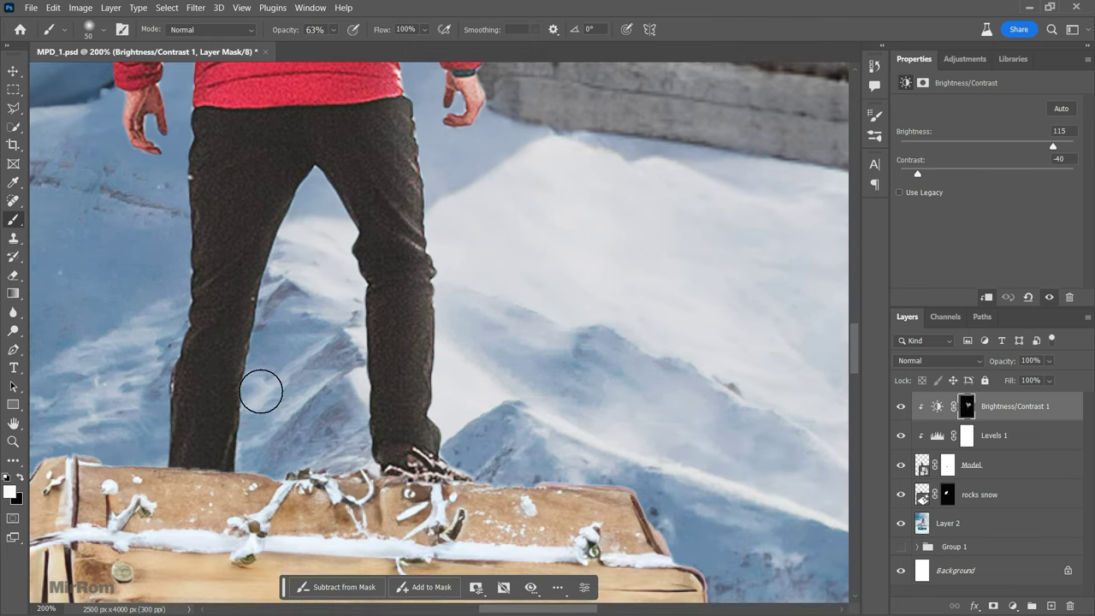
scroll(858, 321, "up", 5)
key("bracketleft")
key("bracketleft")
key("bracketleft")
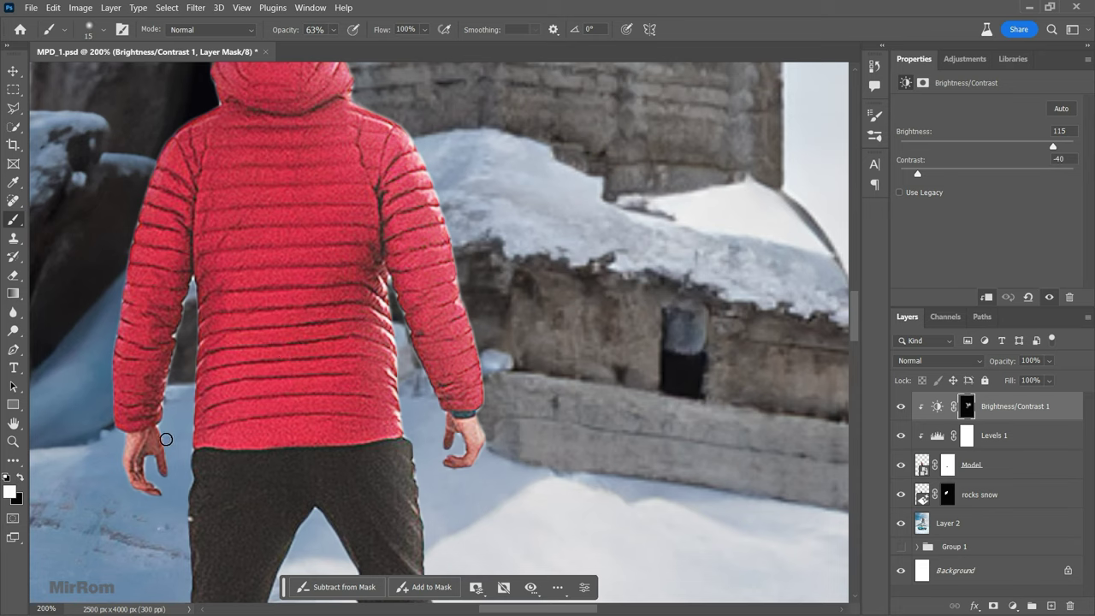
key("ctrl+minus")
Step: Refine the mask around the man's head and edges, checking the result zoomed out
key("ctrl+plus")
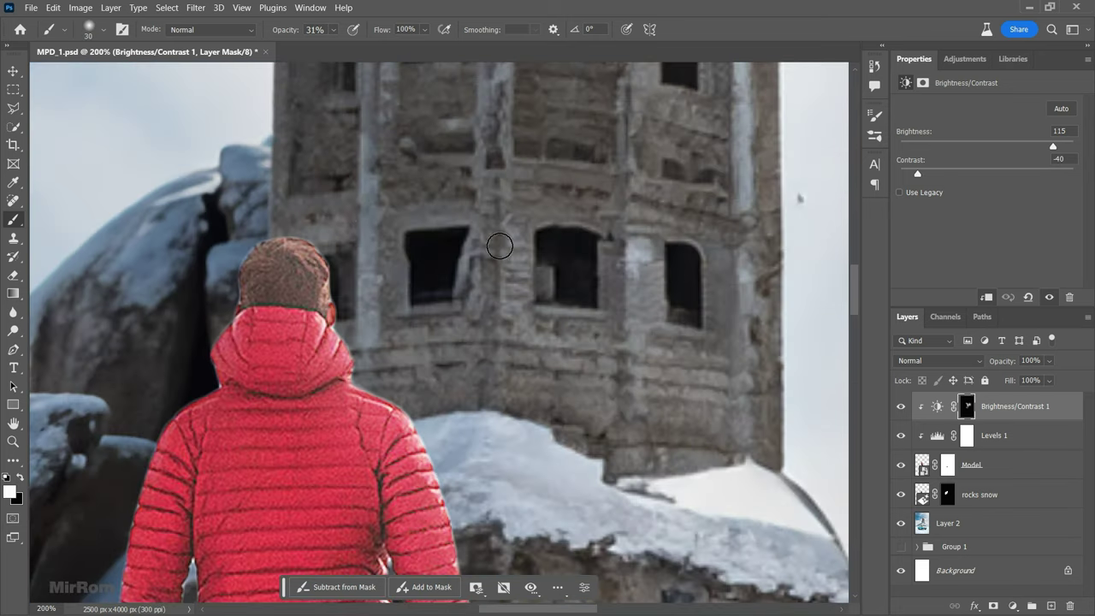
key("bracketright")
key("bracketright")
key("bracketright")
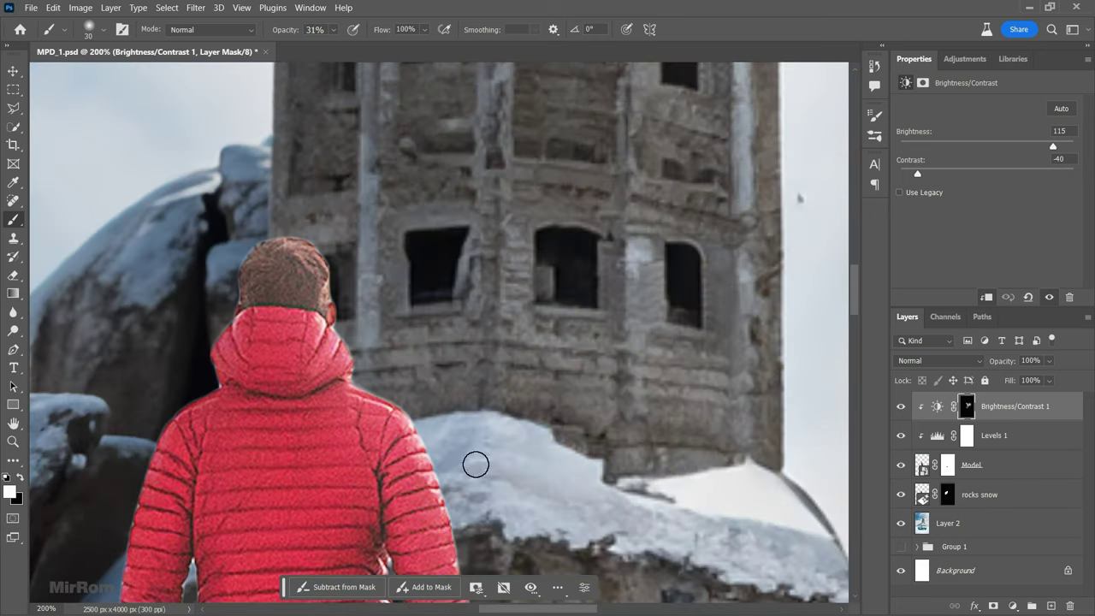
key("ctrl+minus")
key("ctrl+minus")
scroll(289, 371, "down", 2)
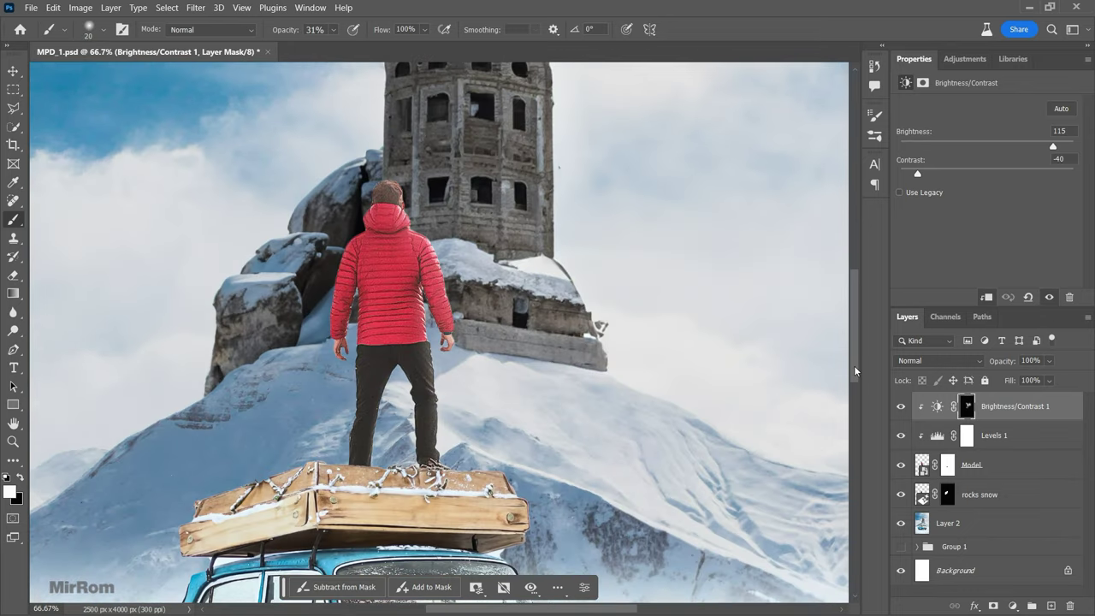
key("ctrl+plus")
key("bracketright")
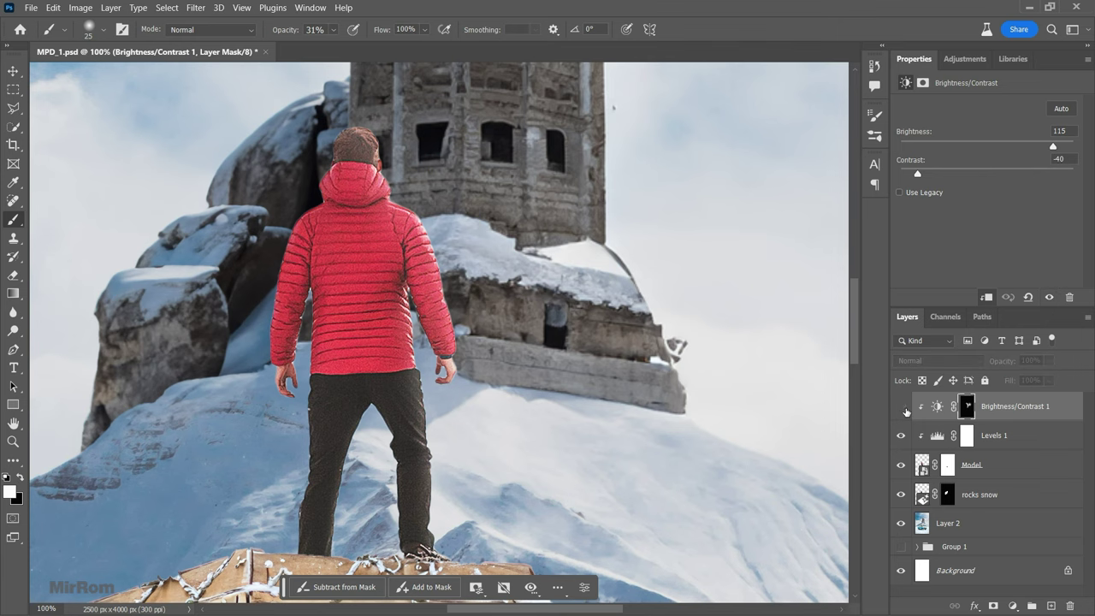
key("ctrl+minus")
Step: Add a second Brightness/Contrast adjustment at Brightness -56 and invert its mask to black
key("v")
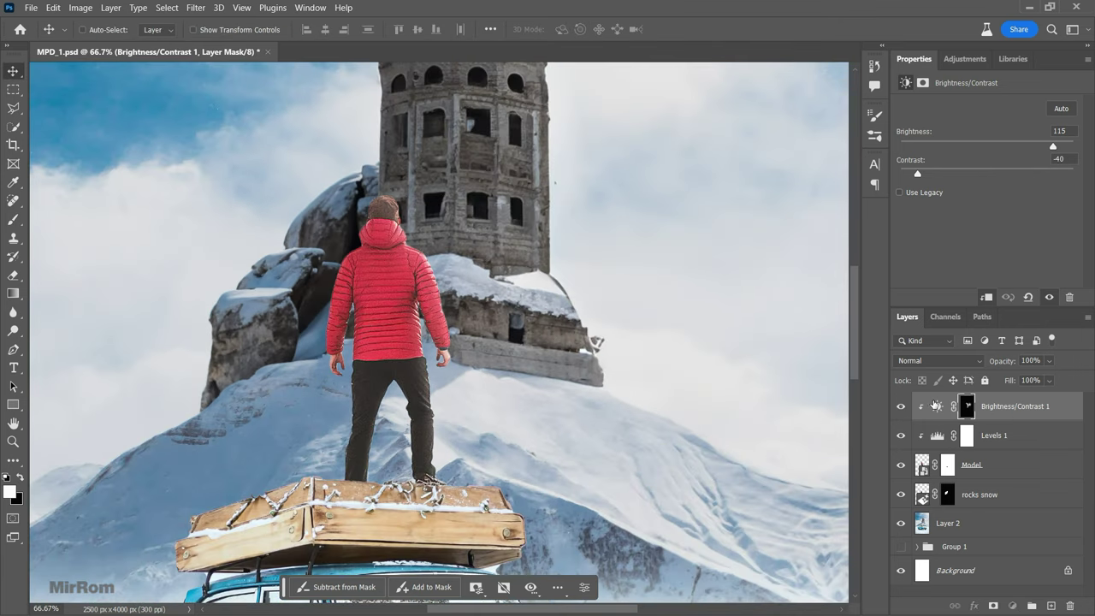
left_click(936, 405)
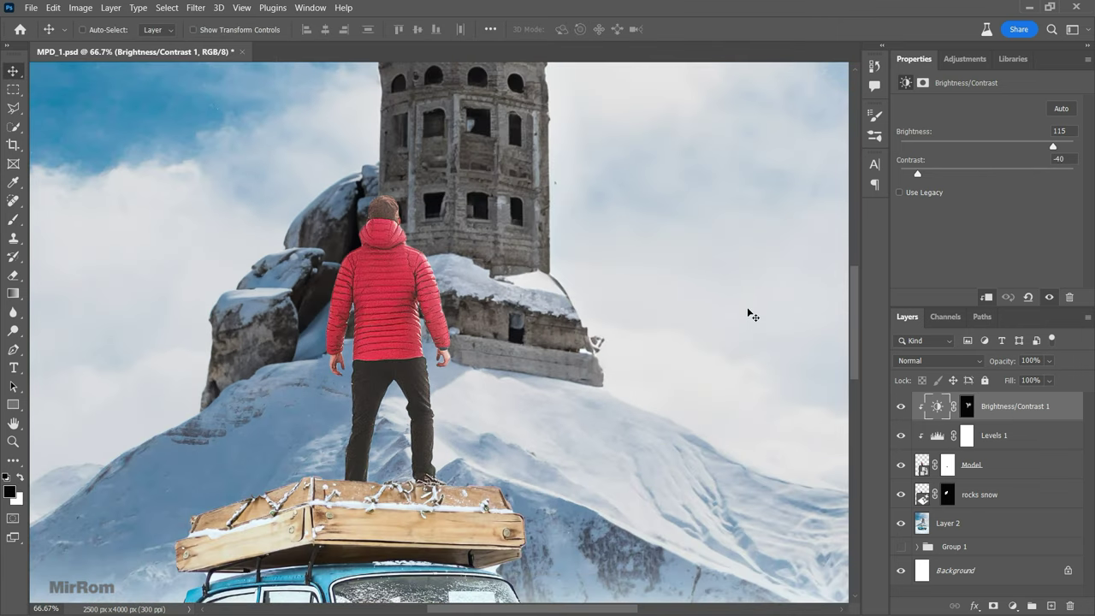
left_click(967, 62)
left_click(948, 114)
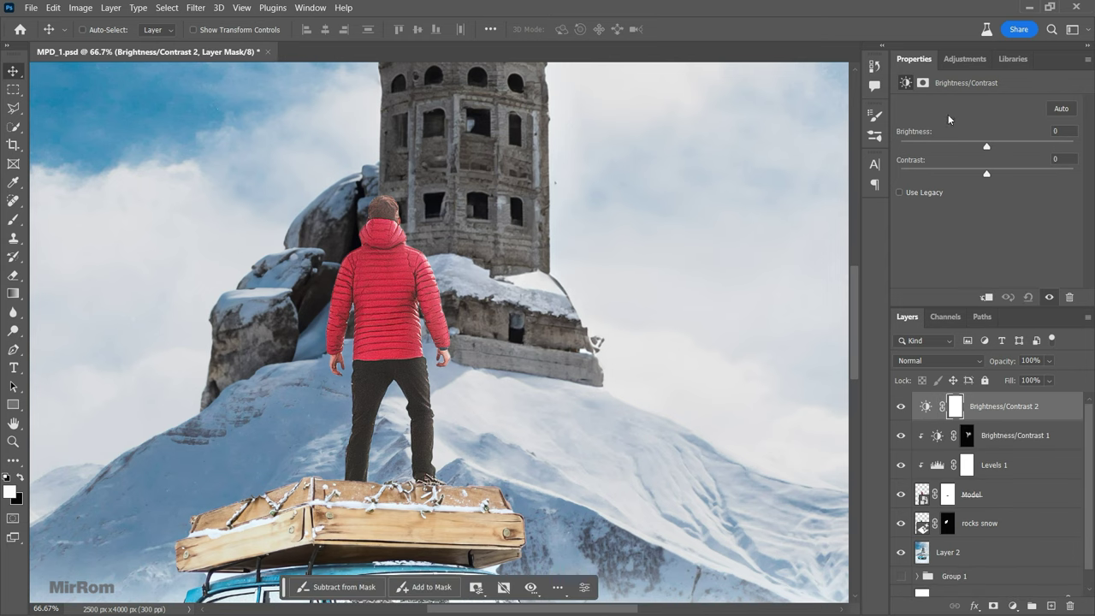
left_click_drag(985, 150, 955, 148)
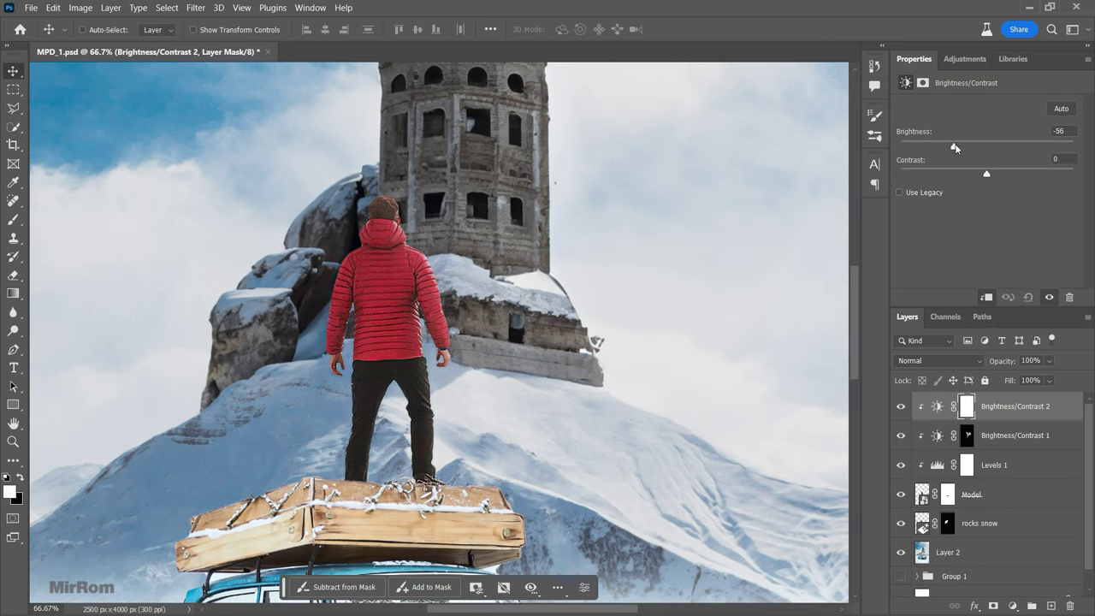
left_click(968, 406)
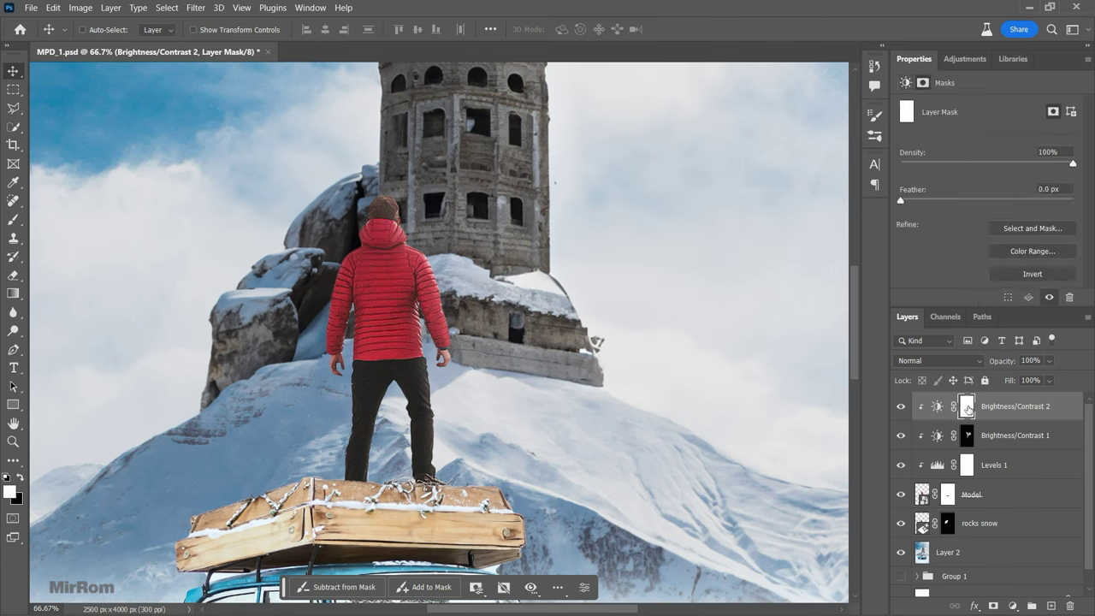
key("ctrl+i")
Step: Paint white on the mask over the man at about 55–63% brush opacity to darken him
key("b")
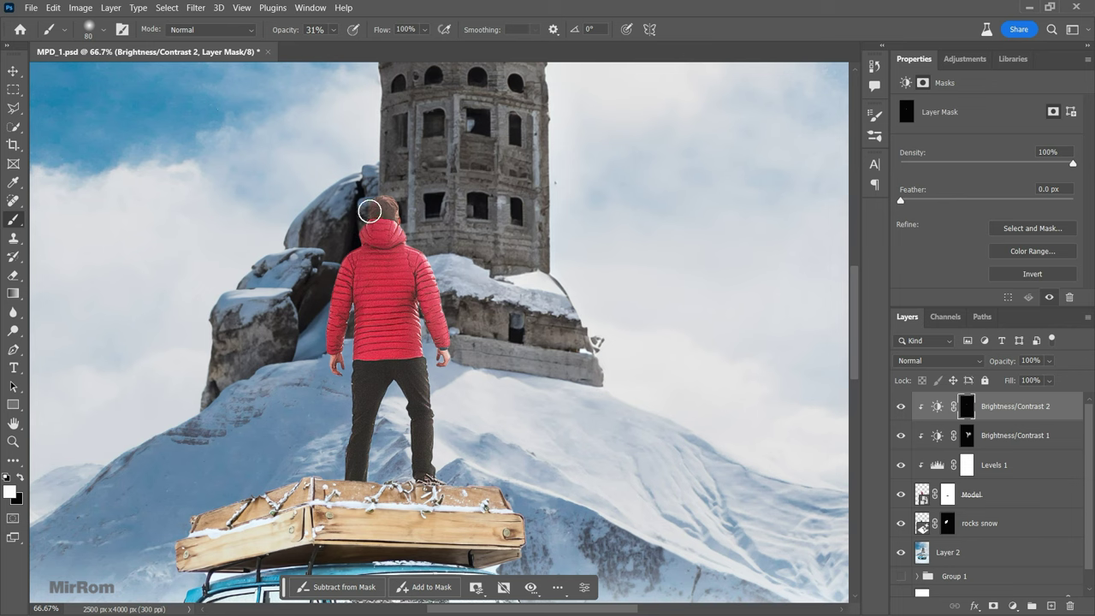
key("backslash")
key("backslash")
left_click_drag(371, 220, 339, 231)
key("bracketright")
key("bracketright")
key("bracketright")
key("bracketright")
key("bracketleft")
key("bracketleft")
key("bracketleft")
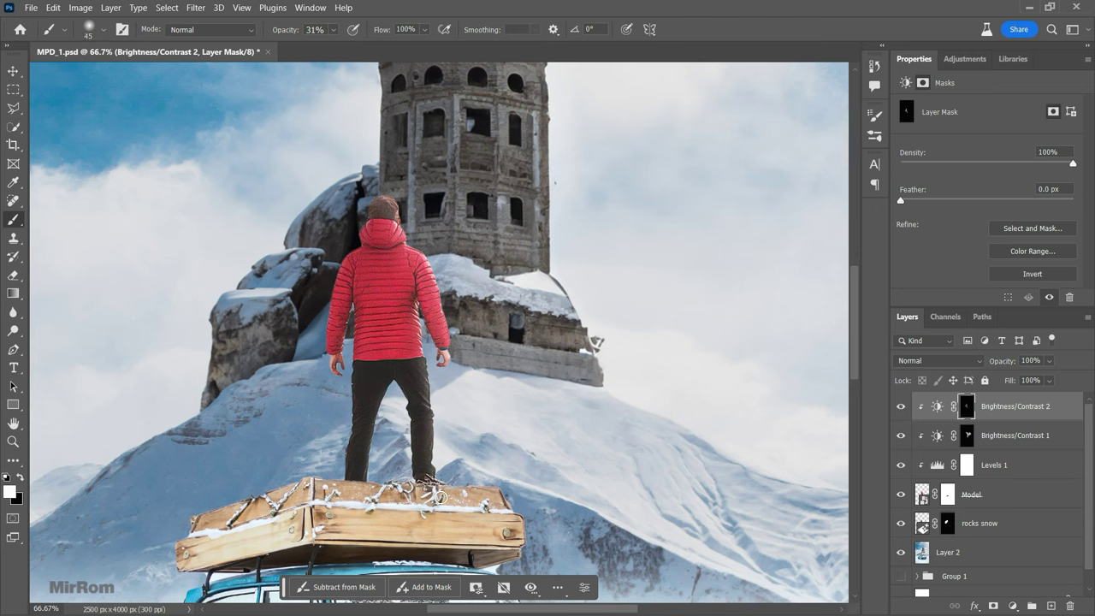
key("bracketleft")
key("bracketleft")
scroll(353, 245, "up", 1)
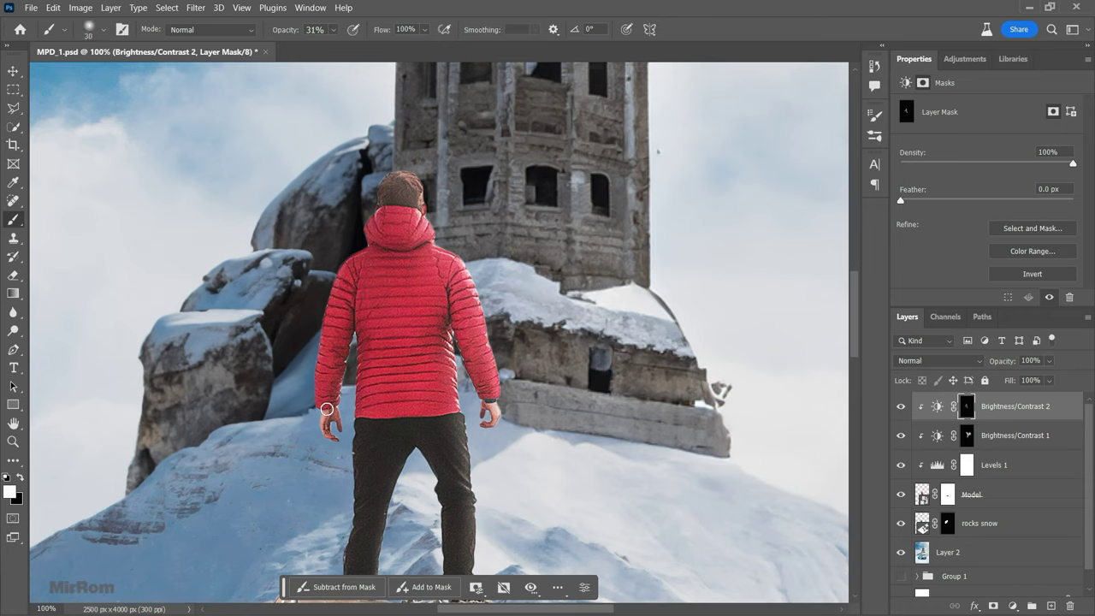
key("bracketright")
key("bracketright")
key("bracketright")
scroll(624, 416, "down", 2)
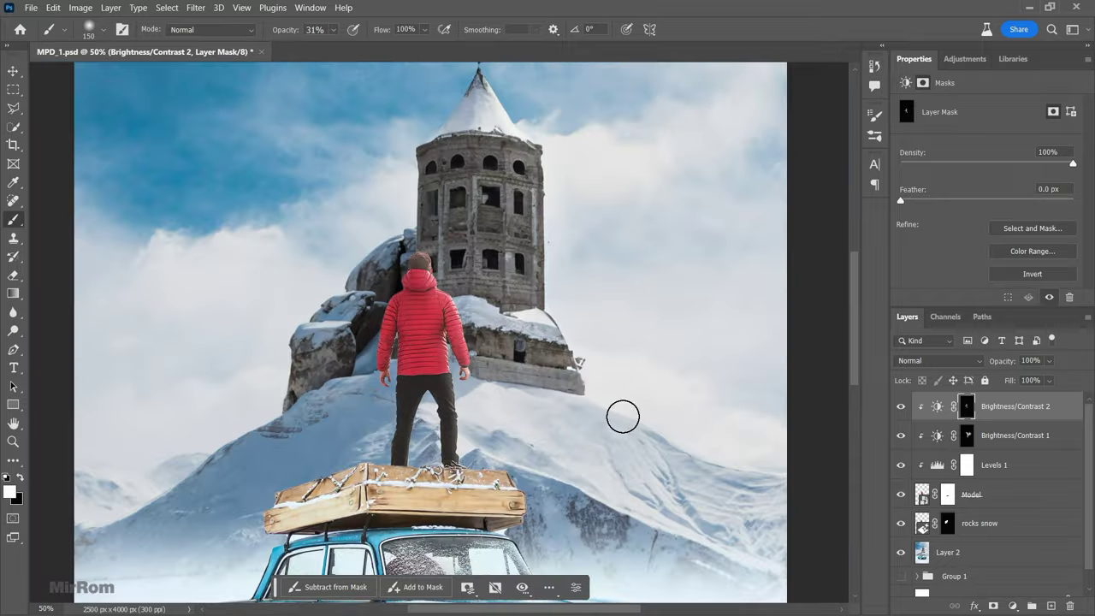
scroll(623, 415, "up", 1)
left_click_drag(287, 29, 305, 37)
key("5")
key("5")
key("bracketleft")
key("bracketleft")
key("bracketleft")
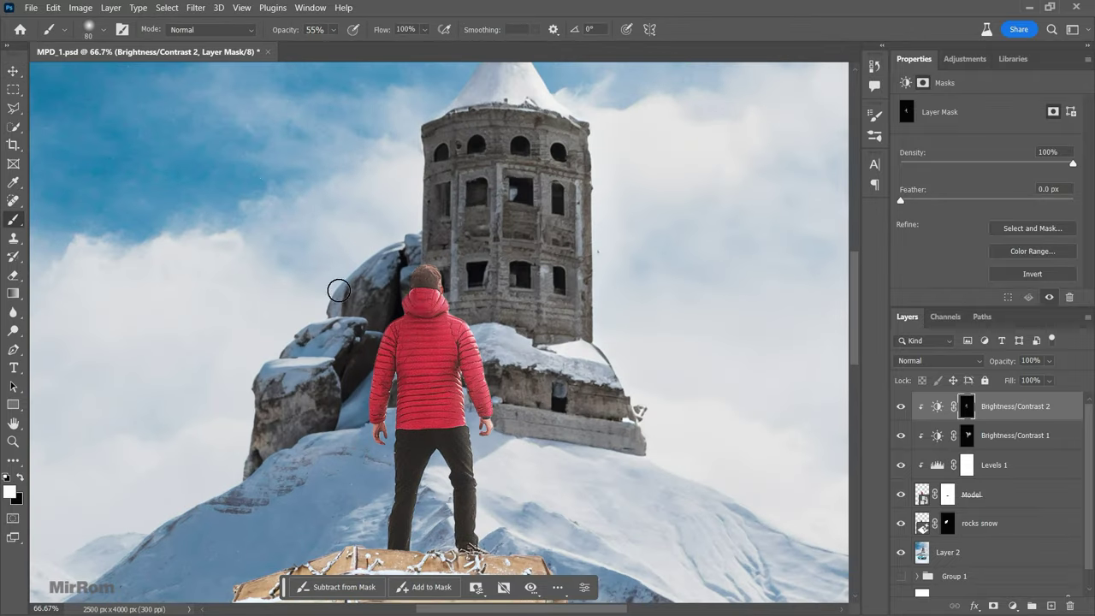
key("ctrl+minus")
key("ctrl+minus")
key("v")
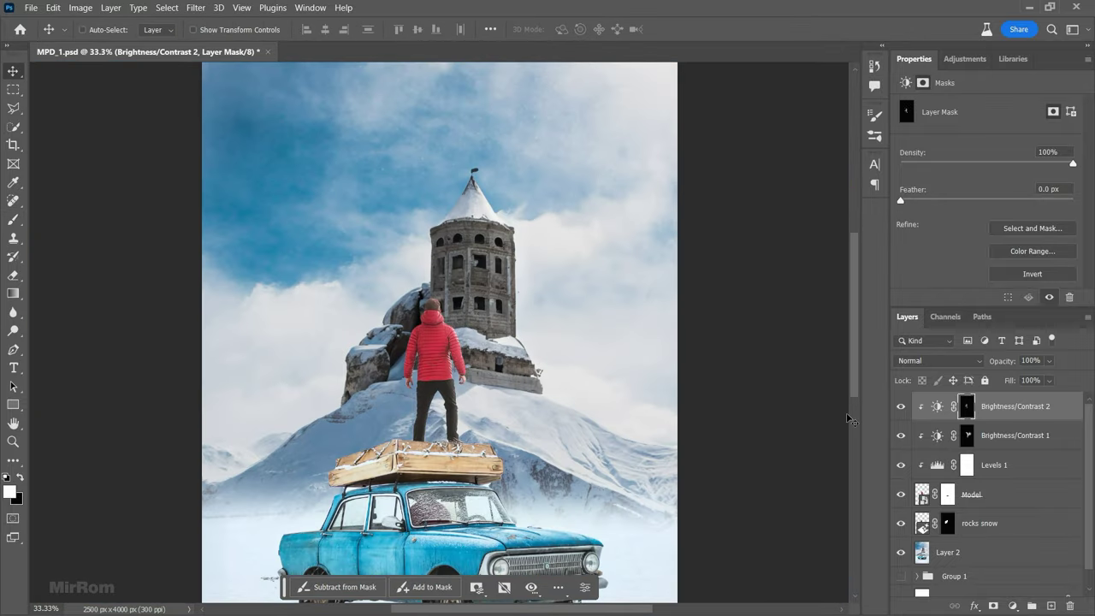
Step: Add a clipped Color Balance with midtones Cyan/Red -9 and Yellow/Blue +16, then select rocks snow
left_click(938, 408)
left_click(964, 58)
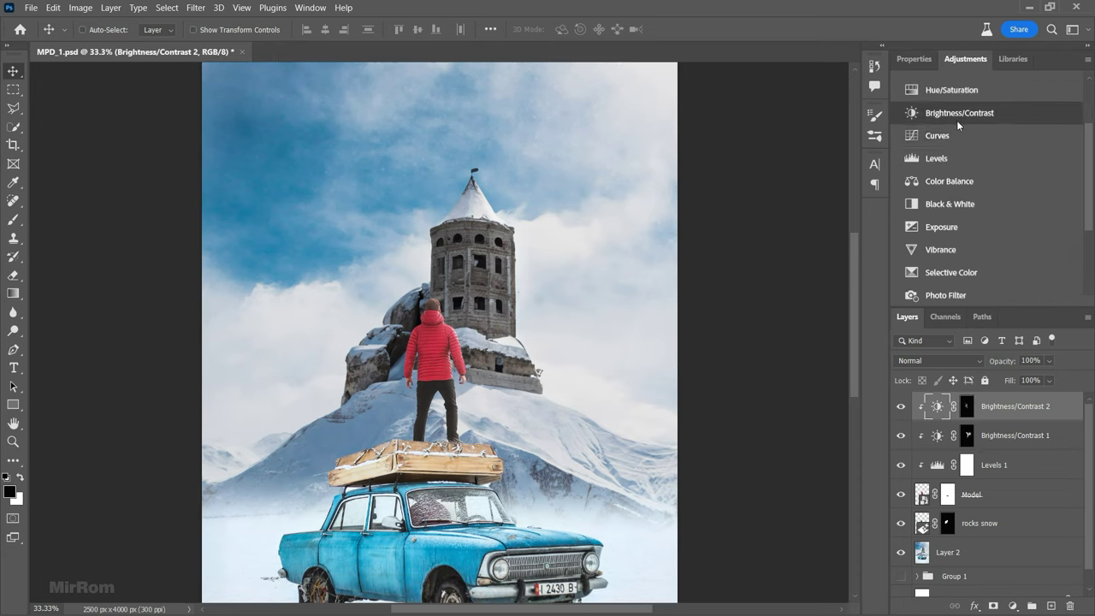
left_click(949, 181)
left_click(988, 297)
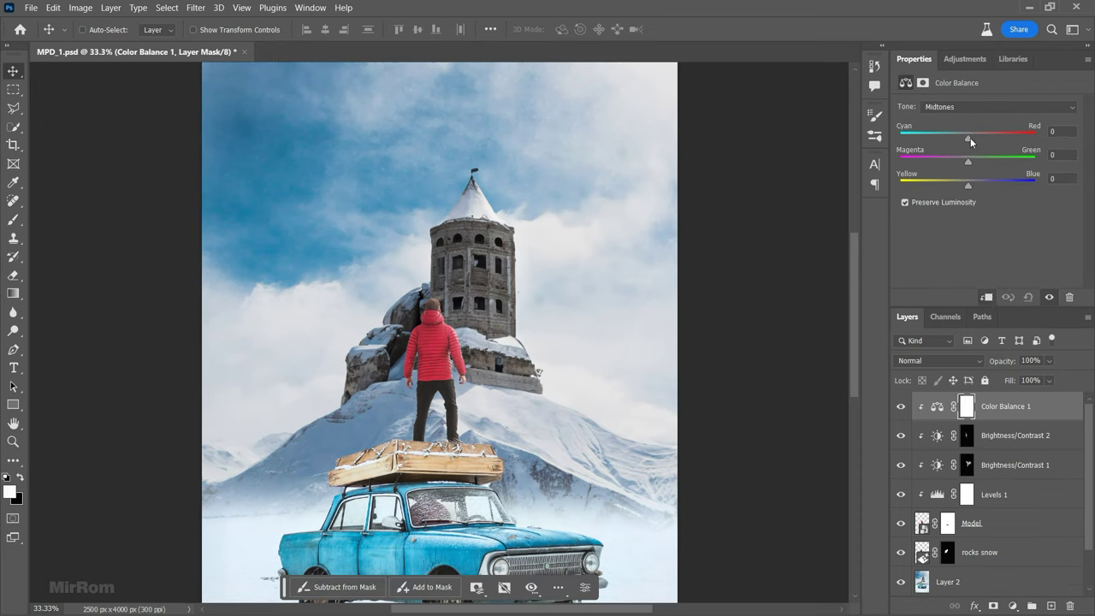
left_click_drag(968, 185, 976, 185)
left_click_drag(849, 277, 853, 291)
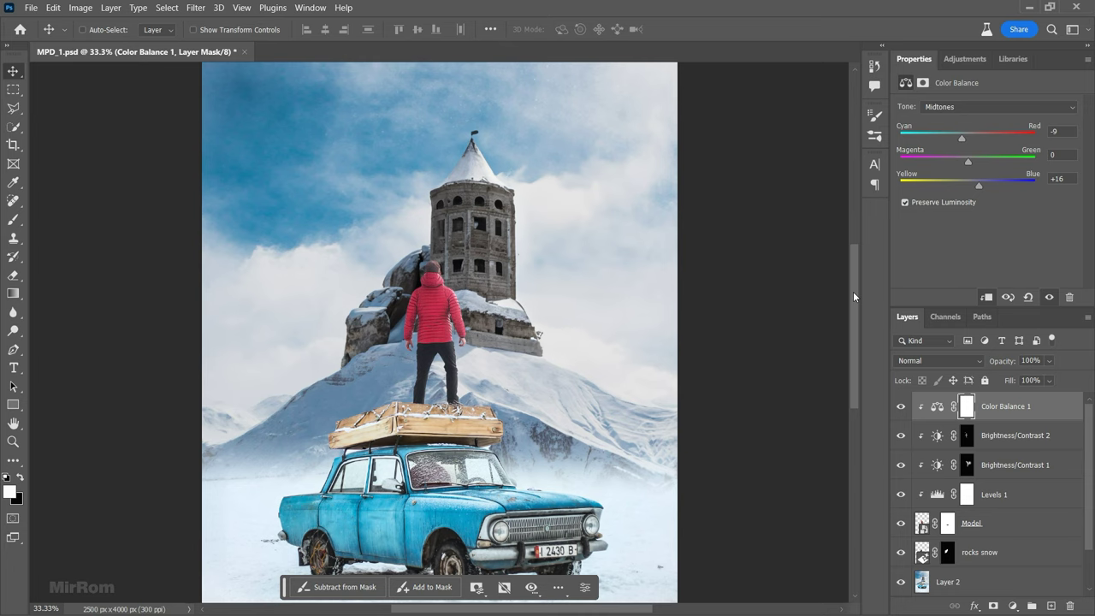
left_click_drag(853, 291, 853, 298)
scroll(996, 479, "down", 2)
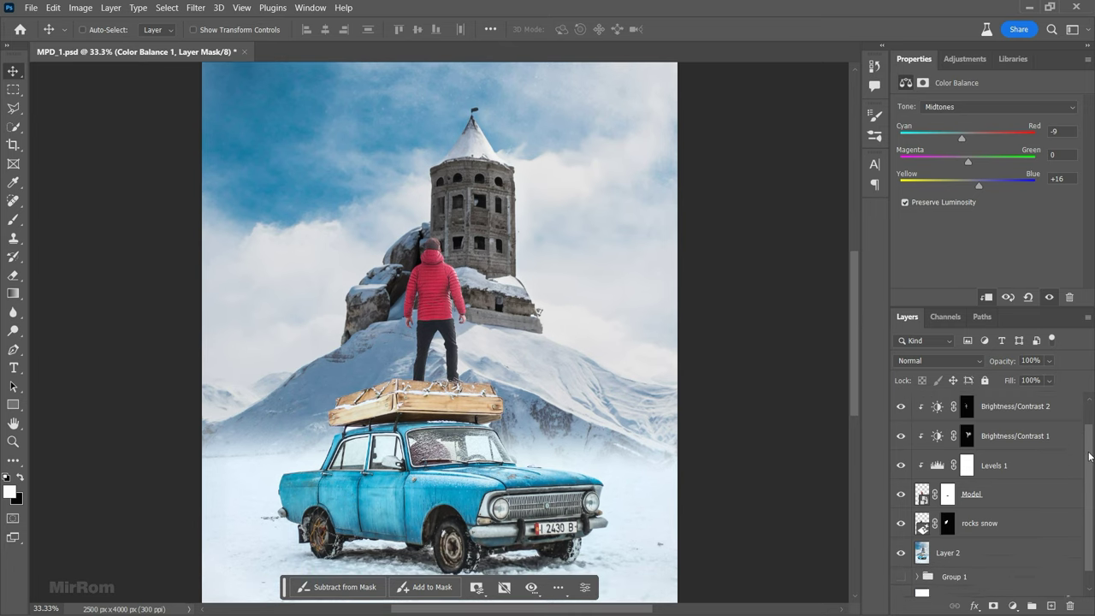
left_click(996, 479)
left_click(991, 514)
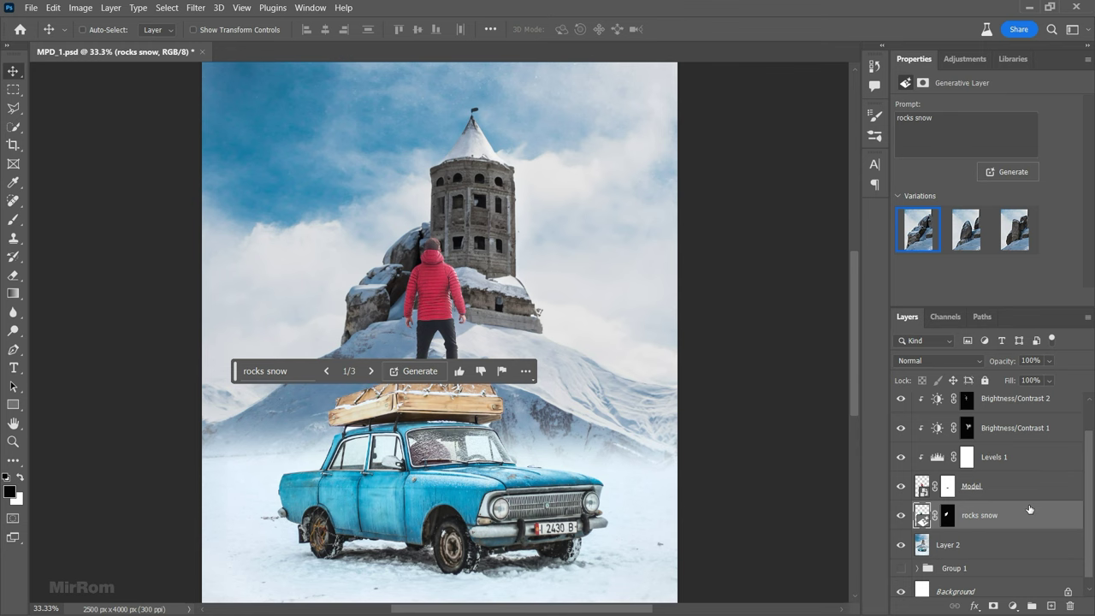
Step: Add an empty Layer 3 above rocks snow and load the car layer's mask as a selection
left_click(1052, 605)
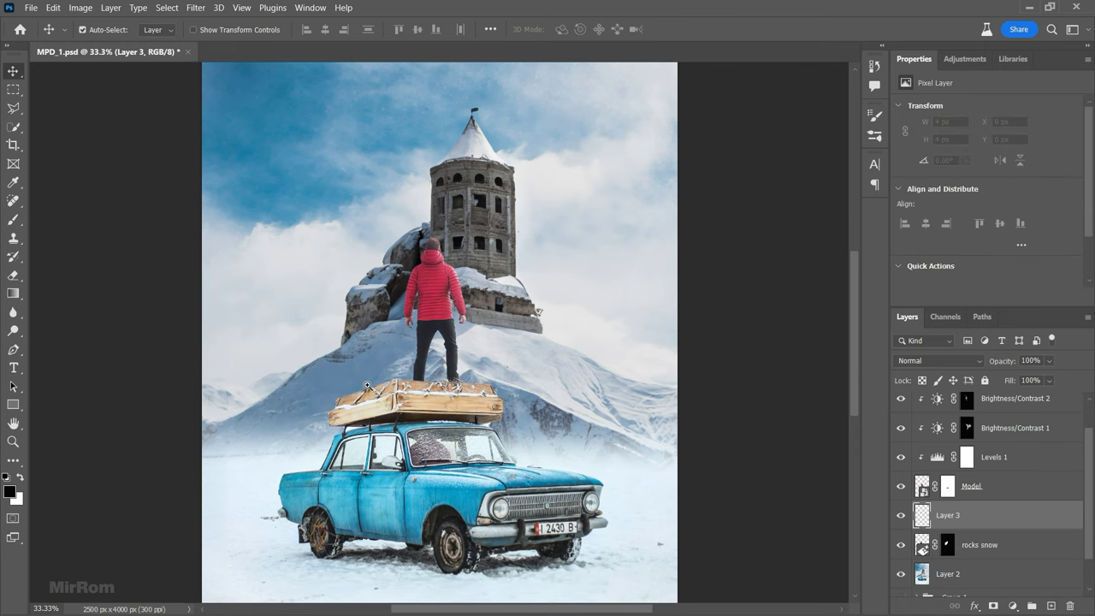
scroll(368, 359, "up", 1)
scroll(1091, 453, "down", 2)
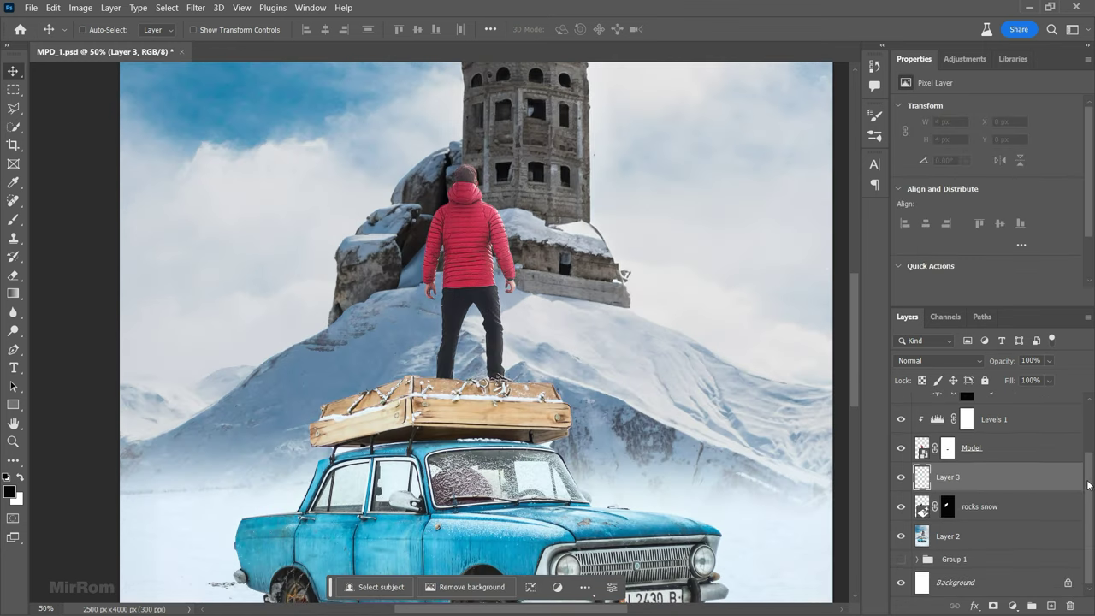
left_click(900, 538)
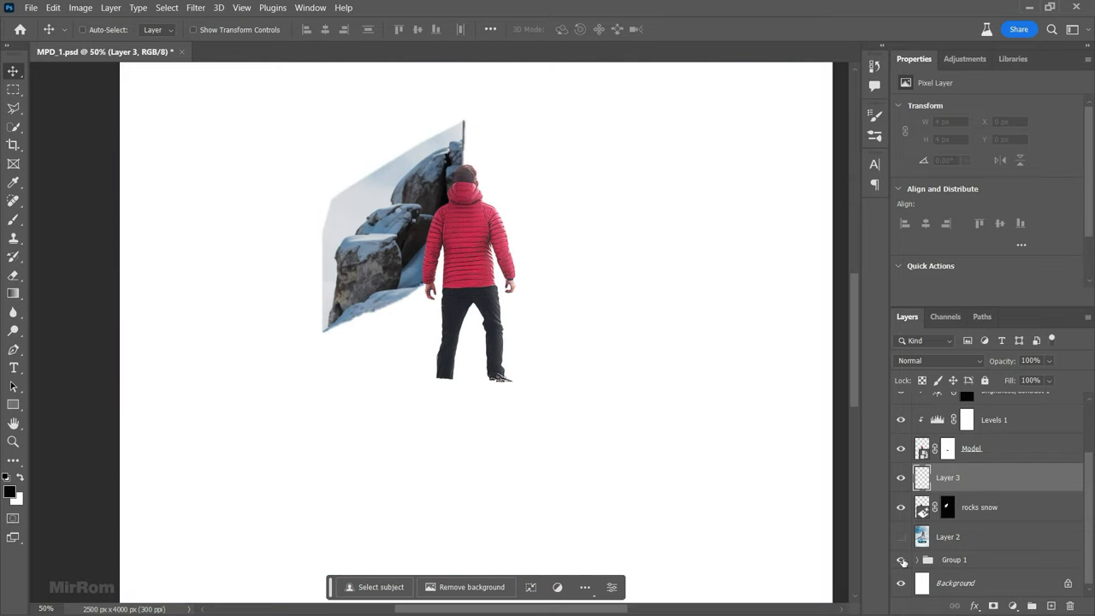
left_click(900, 560)
left_click_drag(1091, 457, 1076, 509)
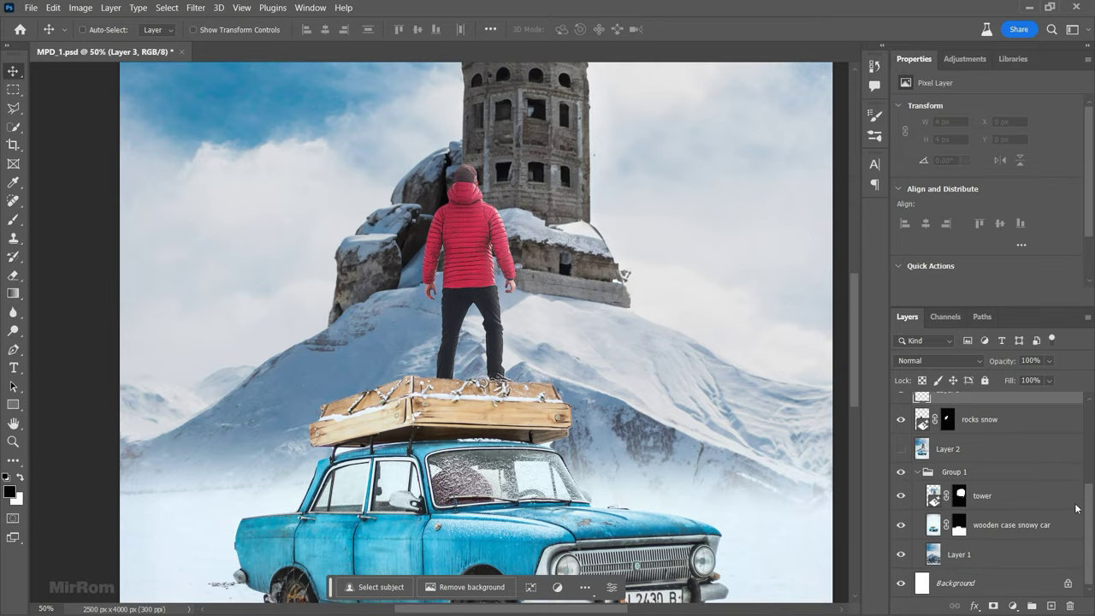
left_click(900, 525)
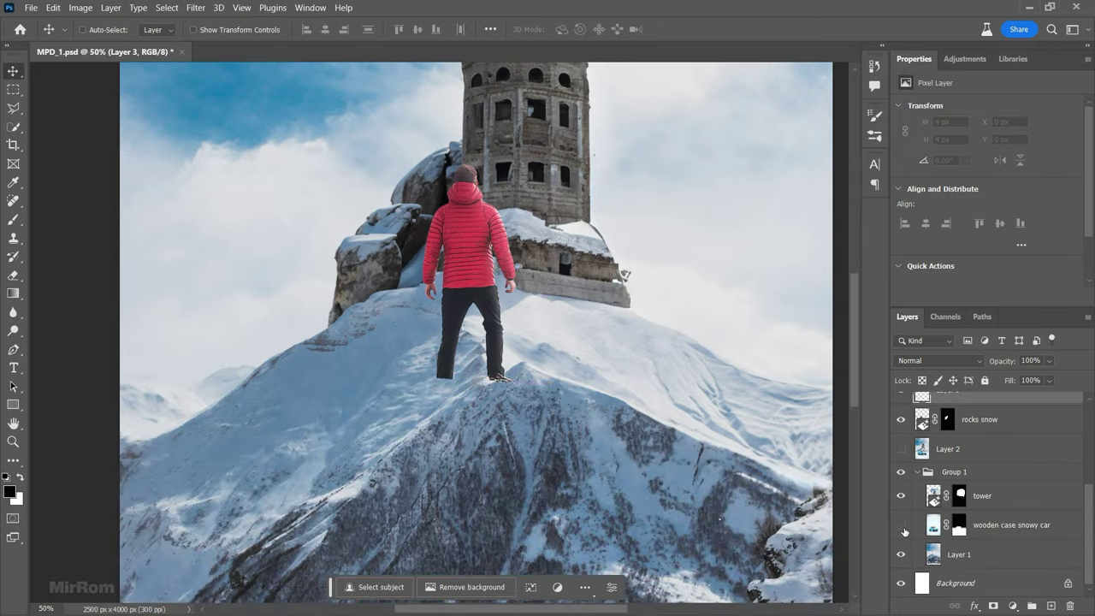
left_click(901, 526)
left_click(959, 528, "ctrl")
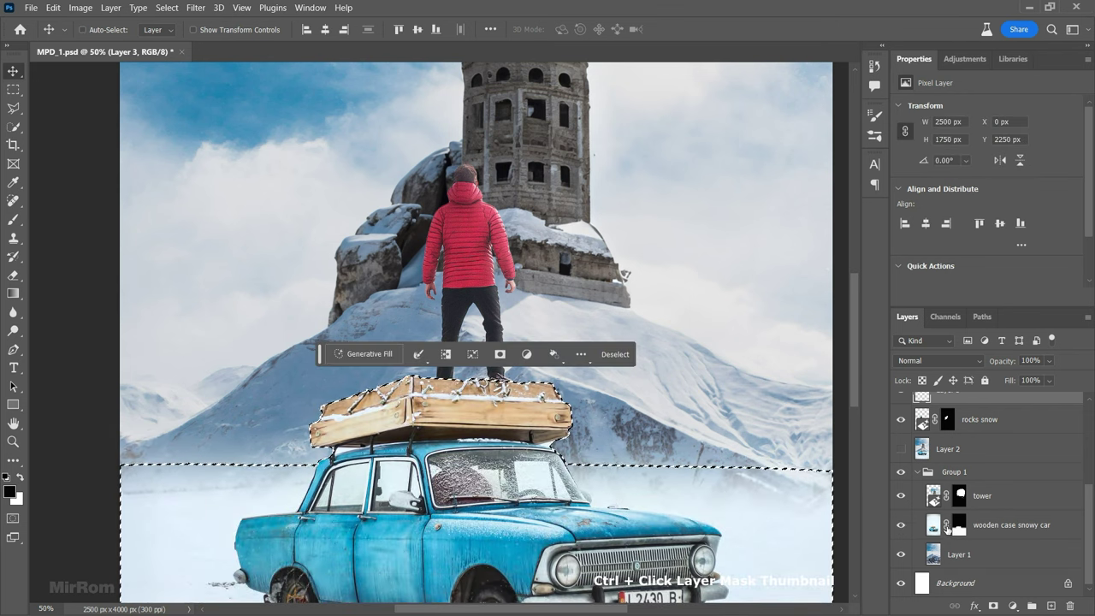
Step: Turn off the Contextual Task Bar from the Window menu
scroll(1091, 499, "up", 1)
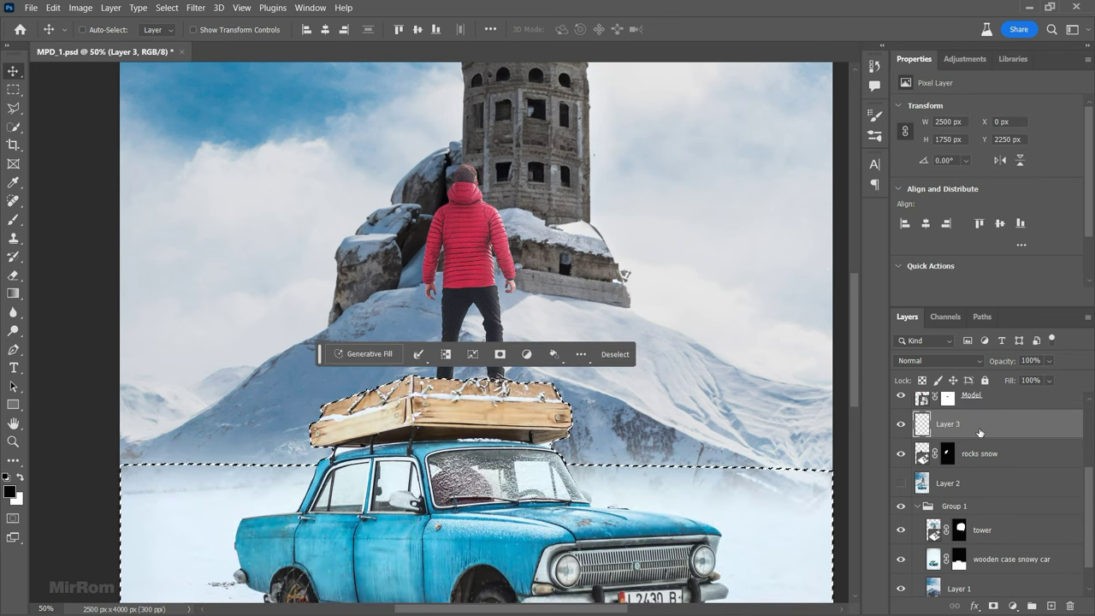
scroll(472, 398, "up", 2)
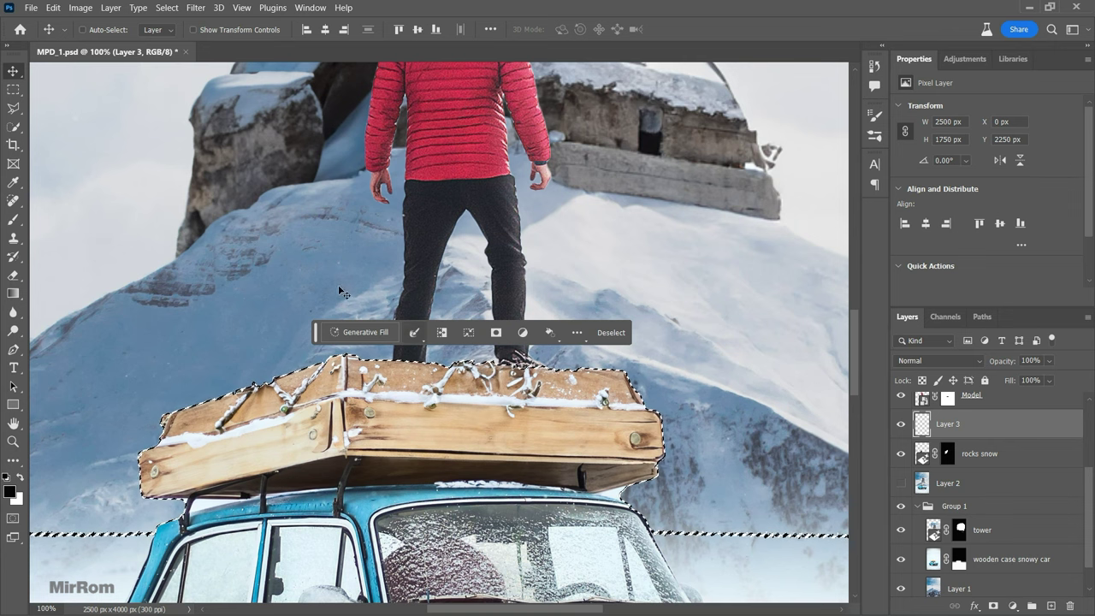
left_click(310, 8)
left_click(381, 587)
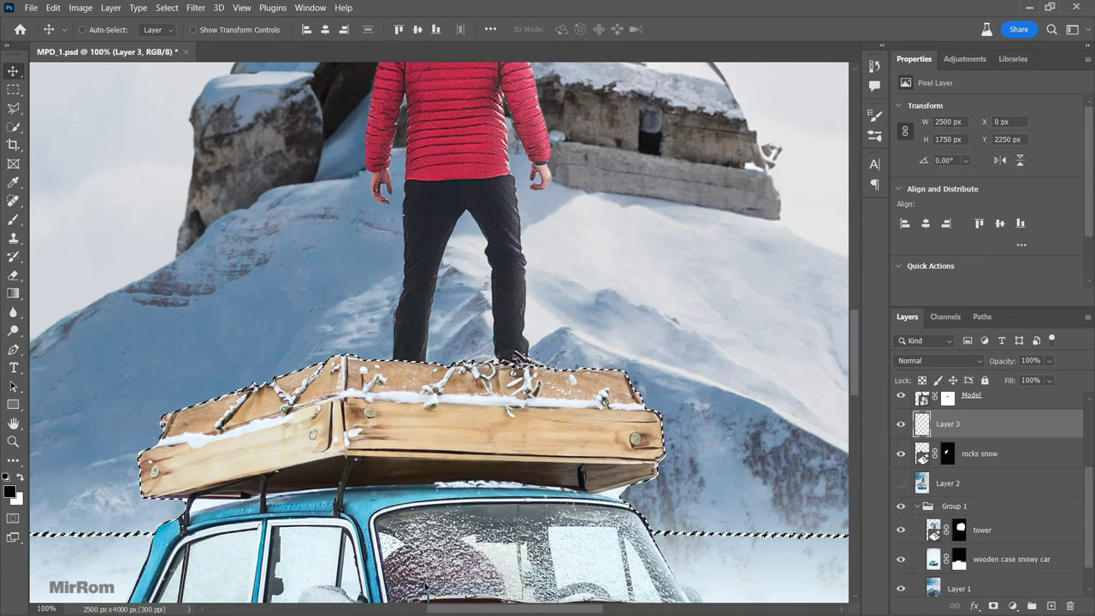
Step: Paint soft dark shading on the crate top inside the selection, then deselect
key("b")
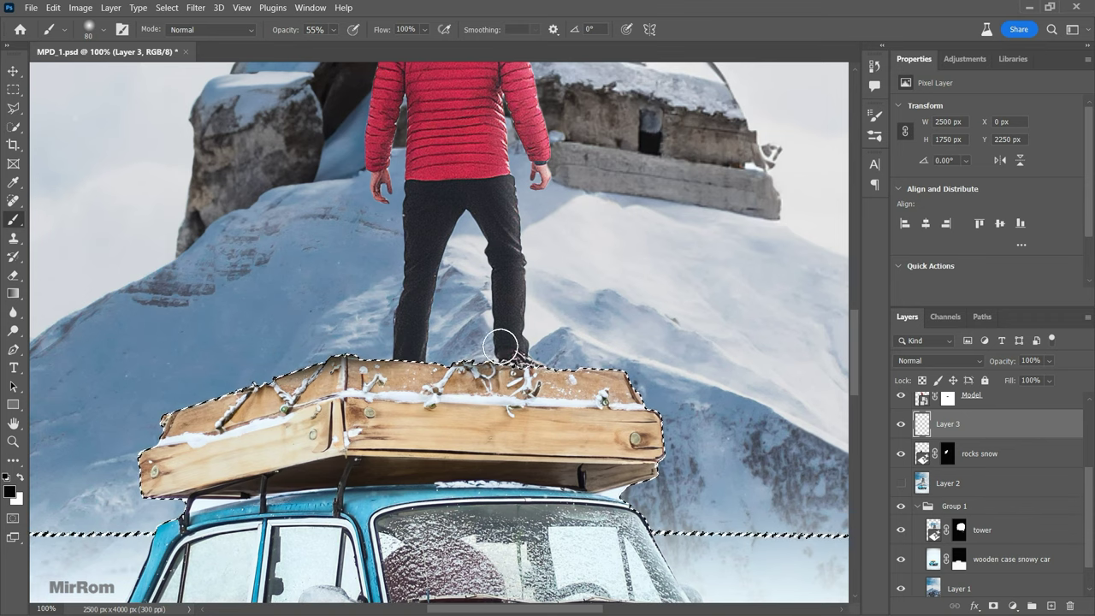
key("ctrl+d")
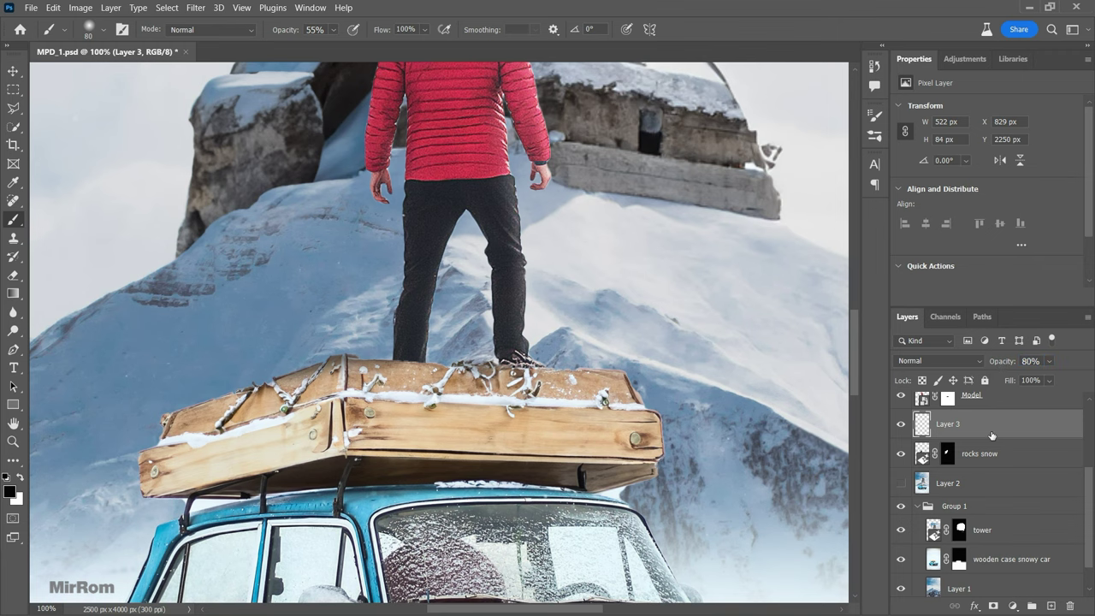
key("ctrl+minus")
key("ctrl+minus")
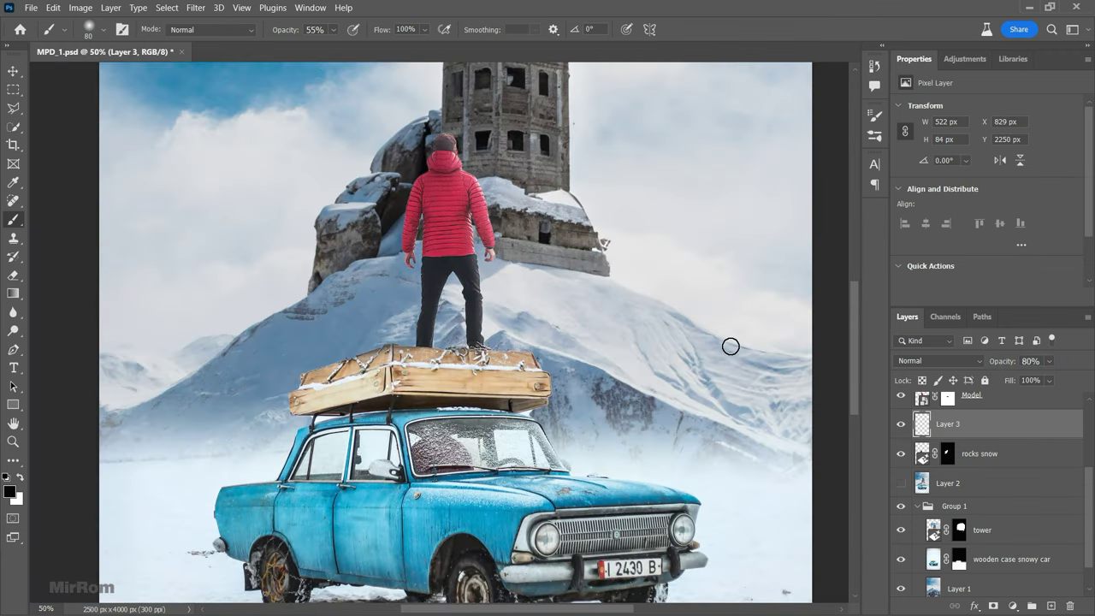
key("v")
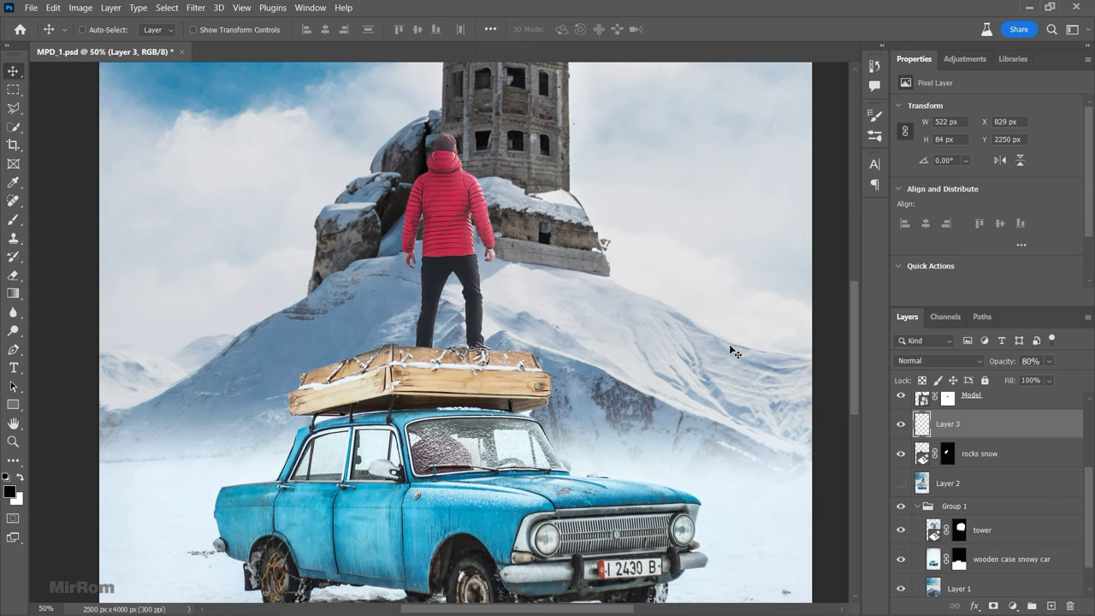
key("ctrl+0")
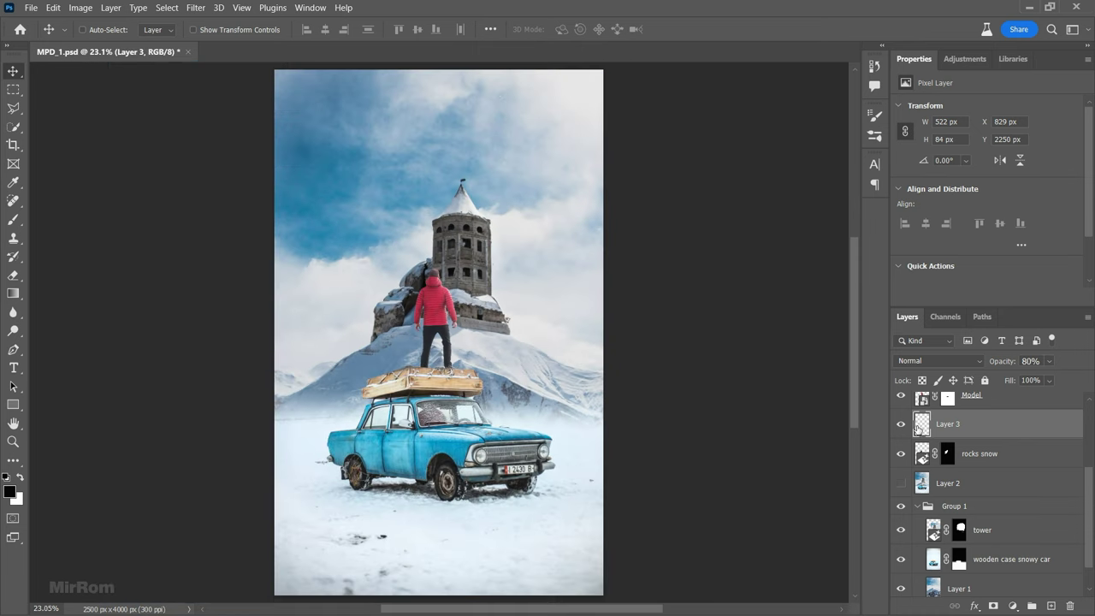
Step: Set Layer 3 to 80% opacity, save, and select the wooden case snowy car layer
left_click(975, 506)
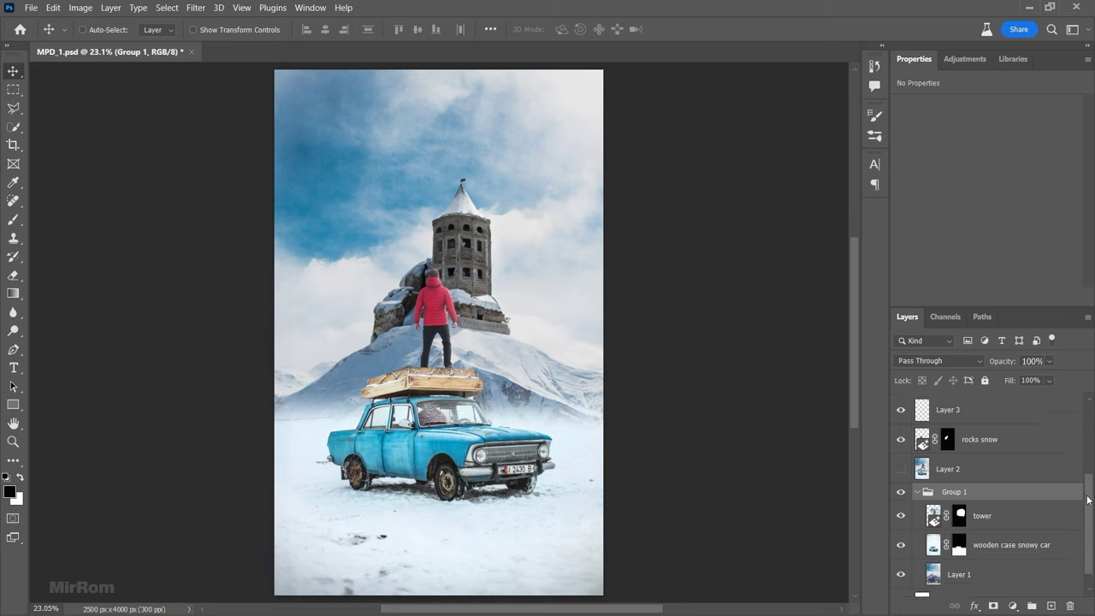
left_click(941, 427)
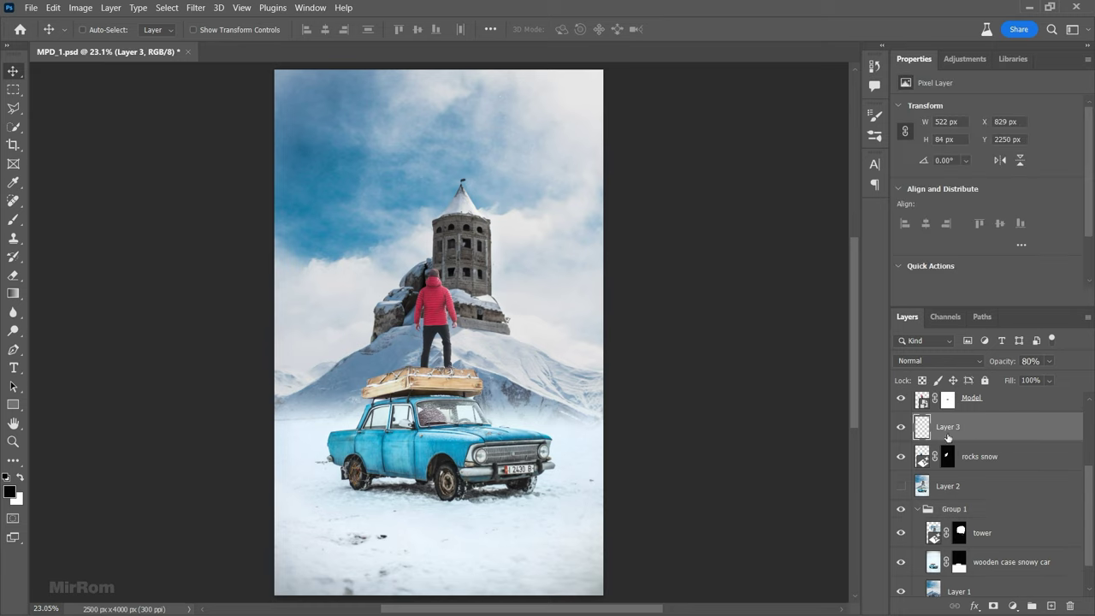
key("ctrl+s")
key("ctrl+plus")
key("ctrl+plus")
key("ctrl+plus")
left_click_drag(851, 343, 850, 362)
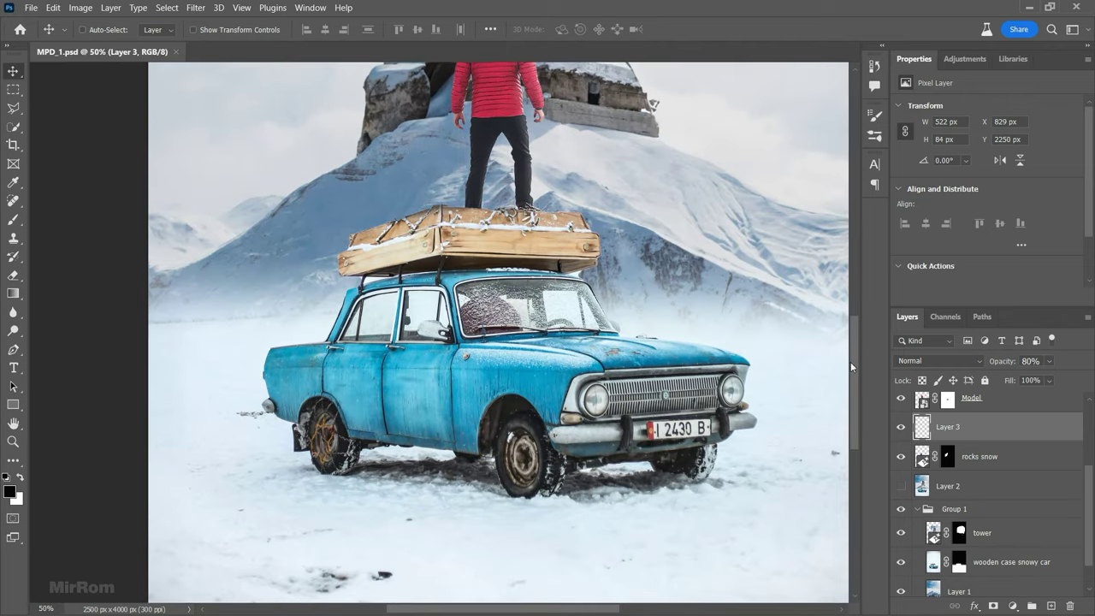
scroll(941, 471, "down", 2)
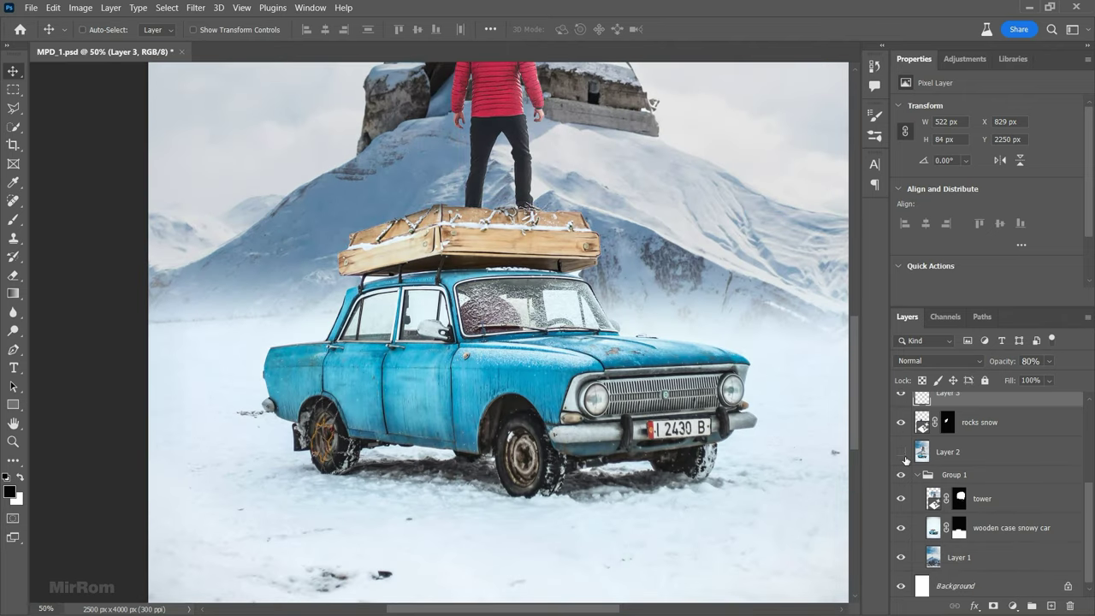
left_click(912, 532)
Step: Paint black on the car mask with a small soft brush to remove the white under the roof-rack bar
left_click(959, 528)
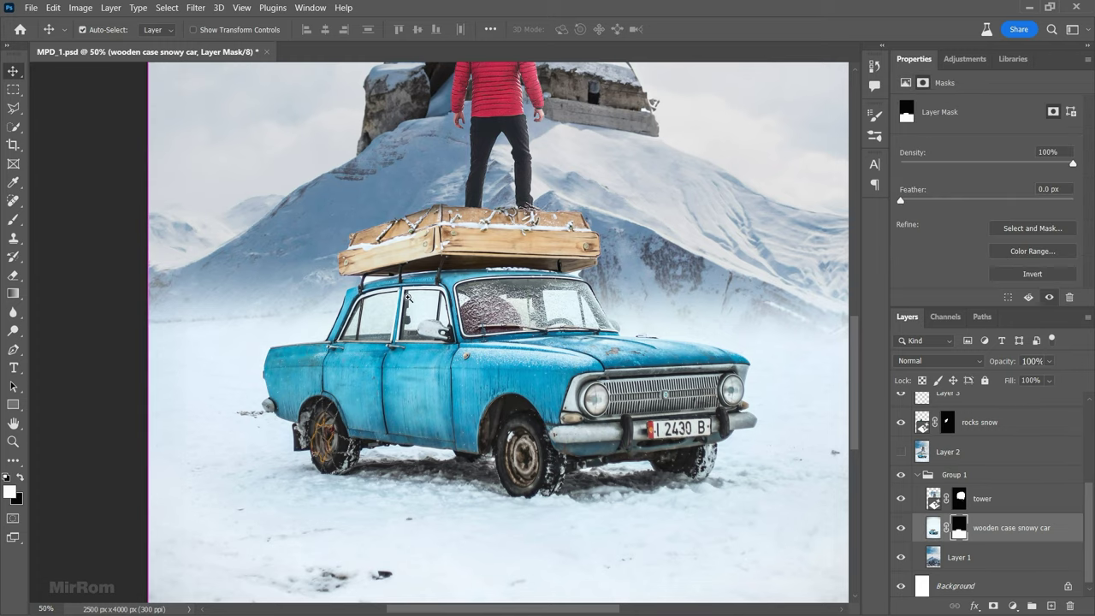
scroll(342, 267, "up", 2)
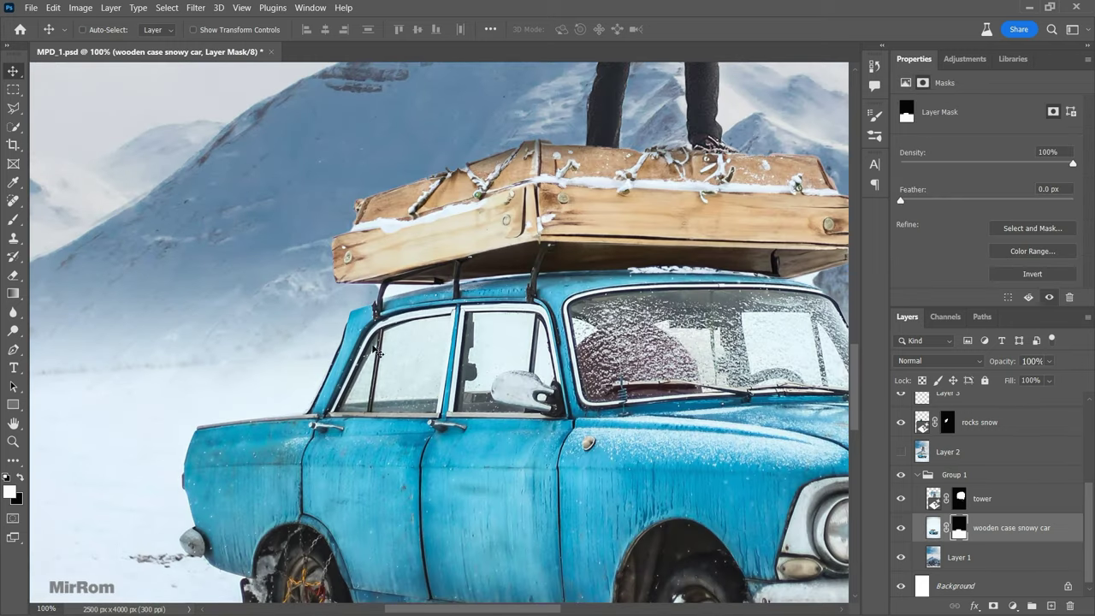
key("b")
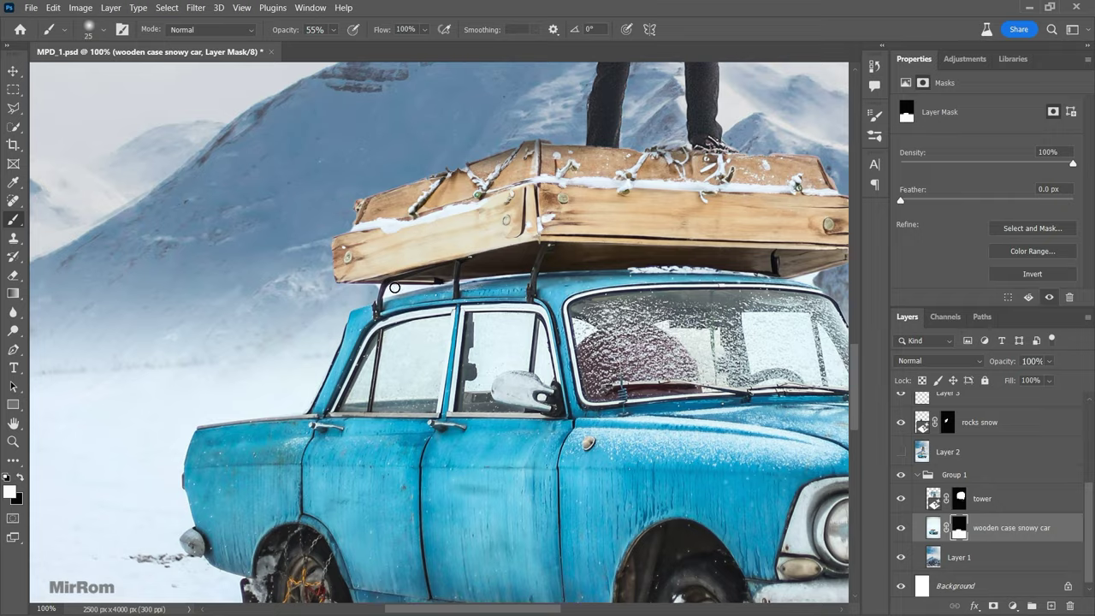
scroll(394, 287, "up", 3)
scroll(394, 288, "up", 2)
key("bracketleft")
key("bracketleft")
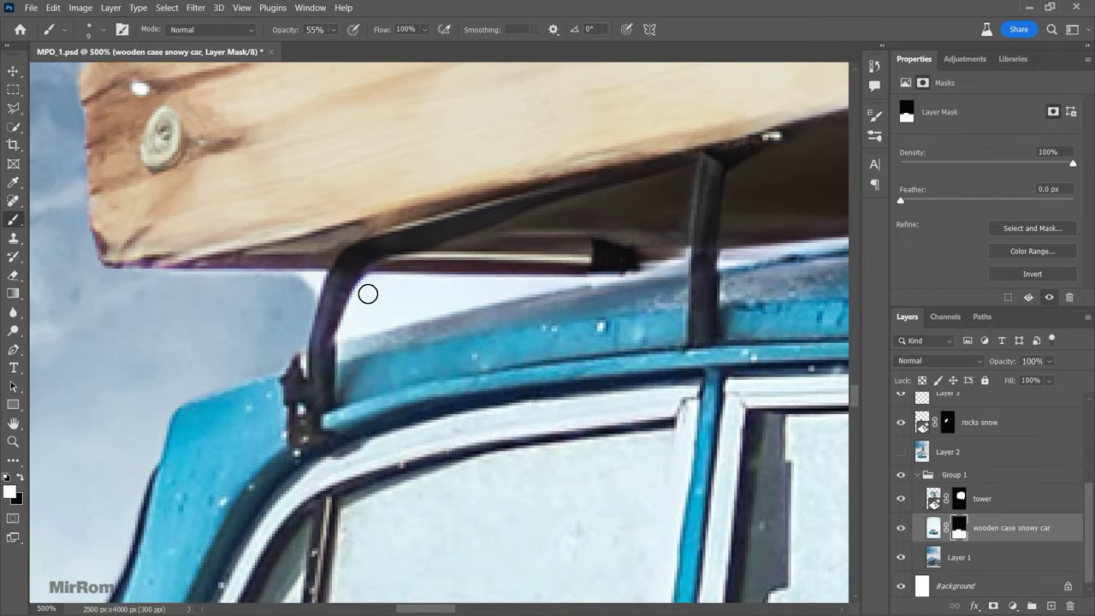
right_click(390, 360)
left_click(383, 296)
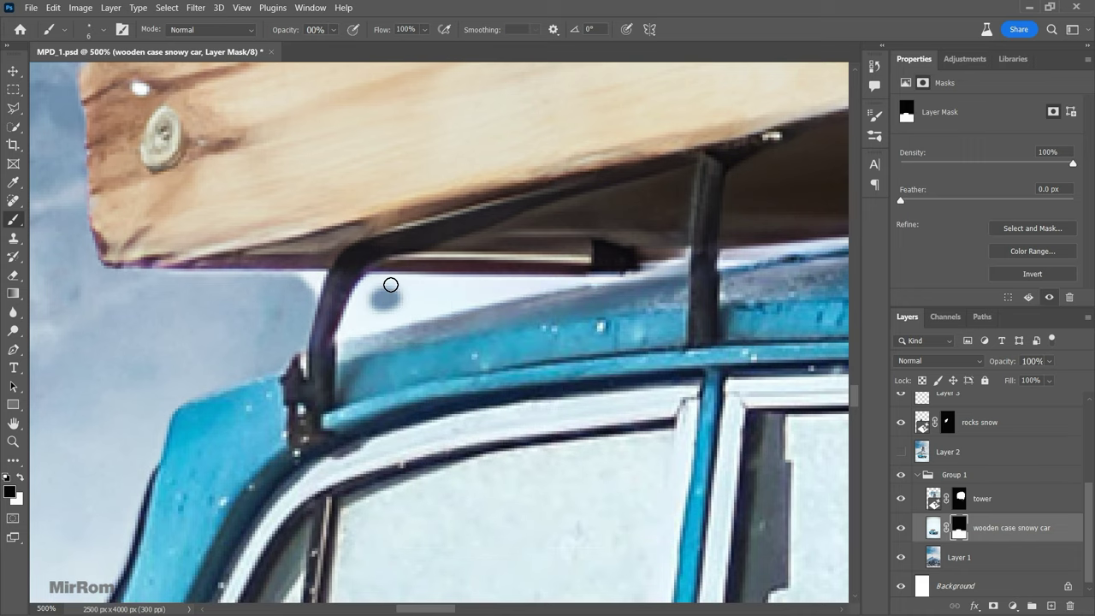
mouse_move(372, 280)
left_mouse_down()
mouse_move(352, 308)
mouse_move(387, 287)
mouse_move(616, 276)
mouse_move(379, 323)
mouse_move(281, 269)
mouse_move(296, 289)
mouse_move(166, 293)
mouse_move(263, 336)
left_mouse_up()
Step: Blend the sky beside the roof into the mask with a 35 px brush at 39% opacity
key("bracketleft")
key("bracketright")
key("bracketright")
key("bracketright")
key("3")
key("9")
left_click_drag(69, 278, 260, 335)
key("bracketright")
key("bracketright")
key("bracketright")
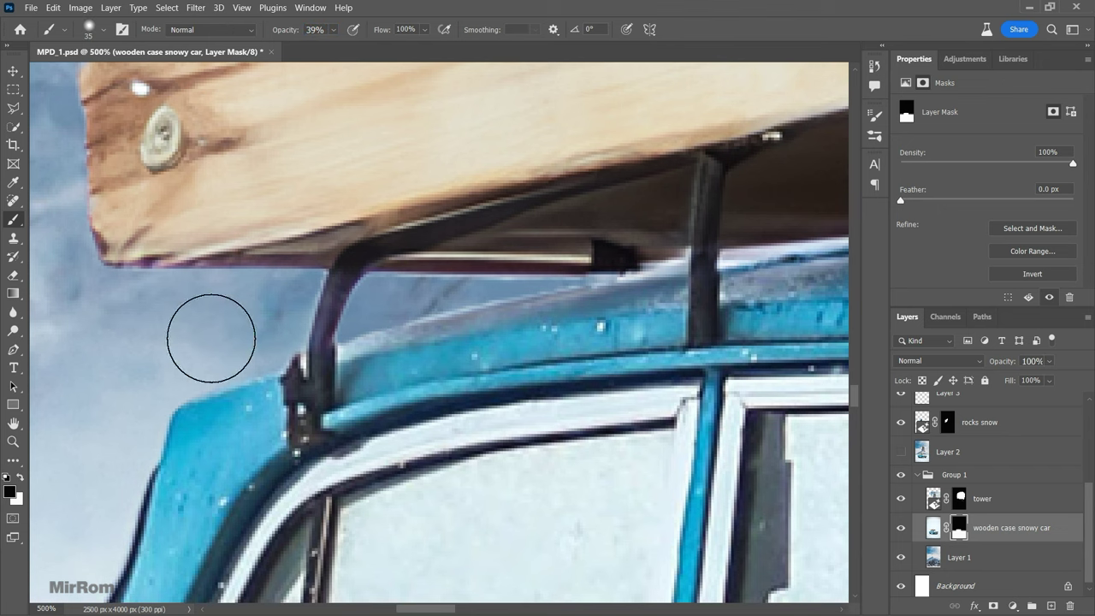
key("ctrl+minus")
key("ctrl+minus")
key("ctrl+minus")
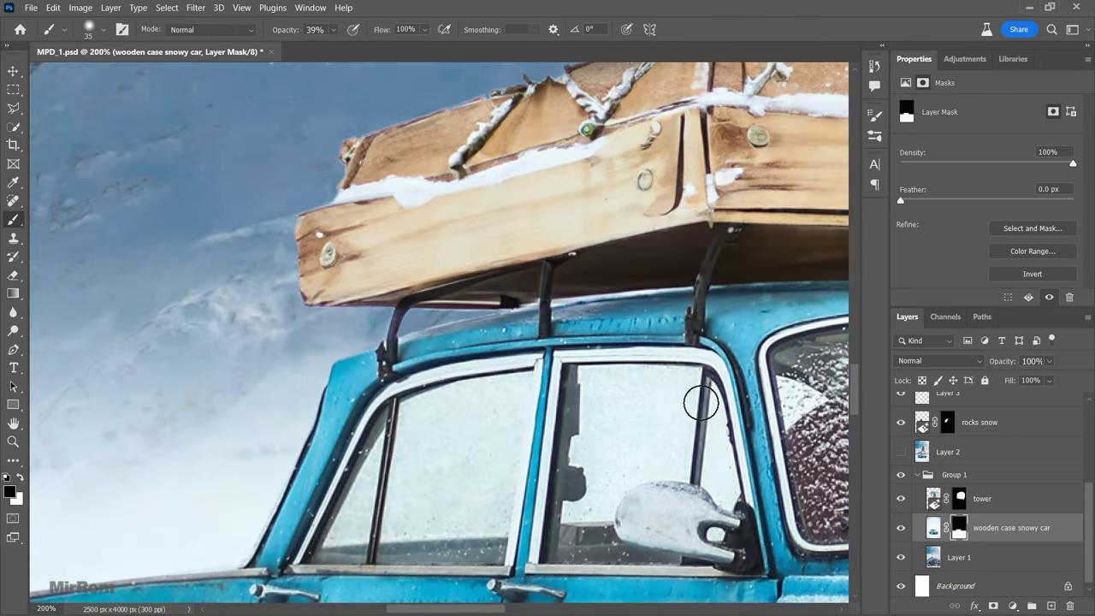
left_click(474, 452)
Step: Select the front side window glass with the Polygonal Lasso and paint it see-through on the mask
left_click(13, 108)
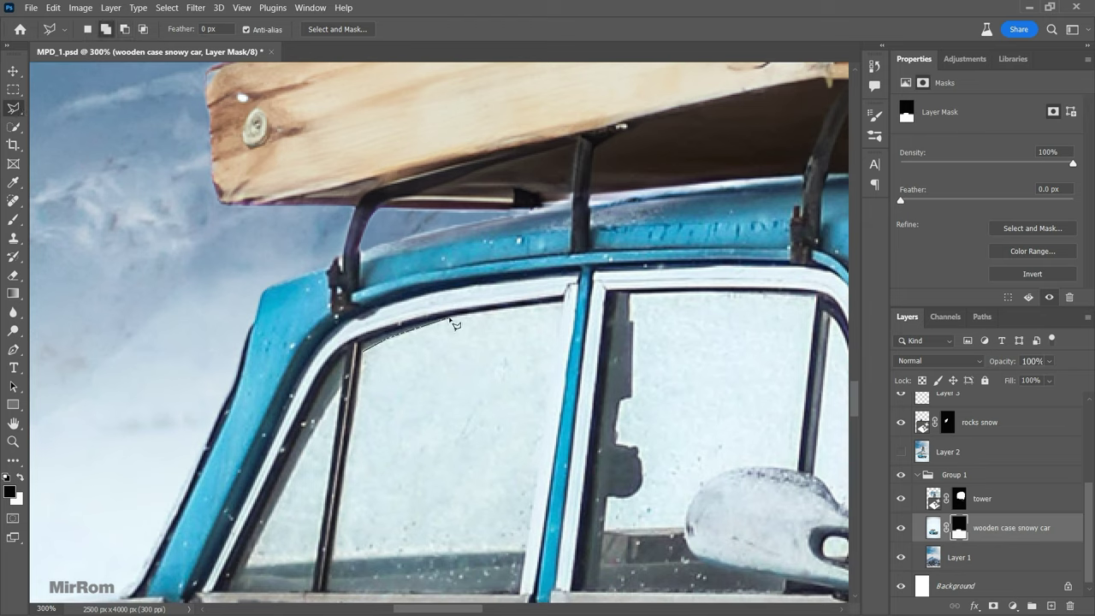
left_click(564, 301)
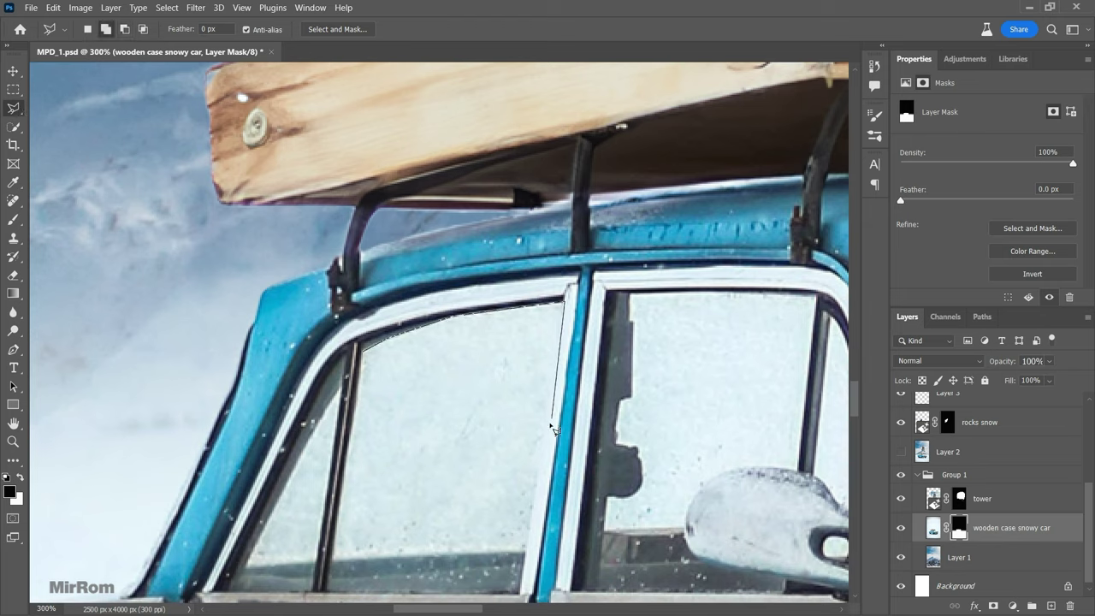
left_click(526, 550)
left_click(363, 347)
key("b")
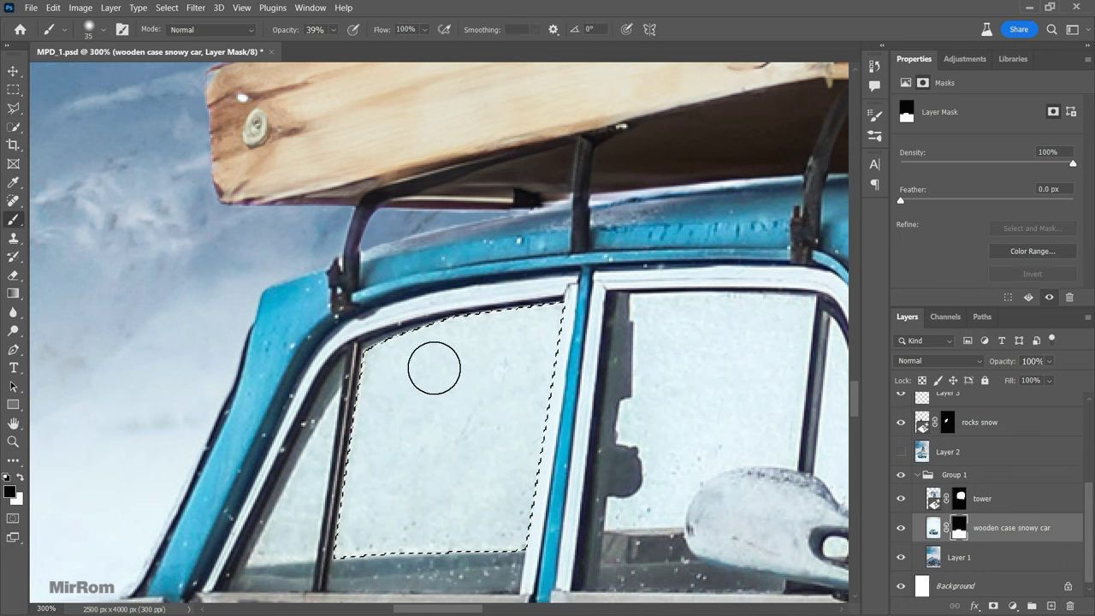
mouse_move(434, 366)
left_mouse_down()
mouse_move(469, 343)
mouse_move(343, 411)
left_mouse_up()
key("ctrl+d")
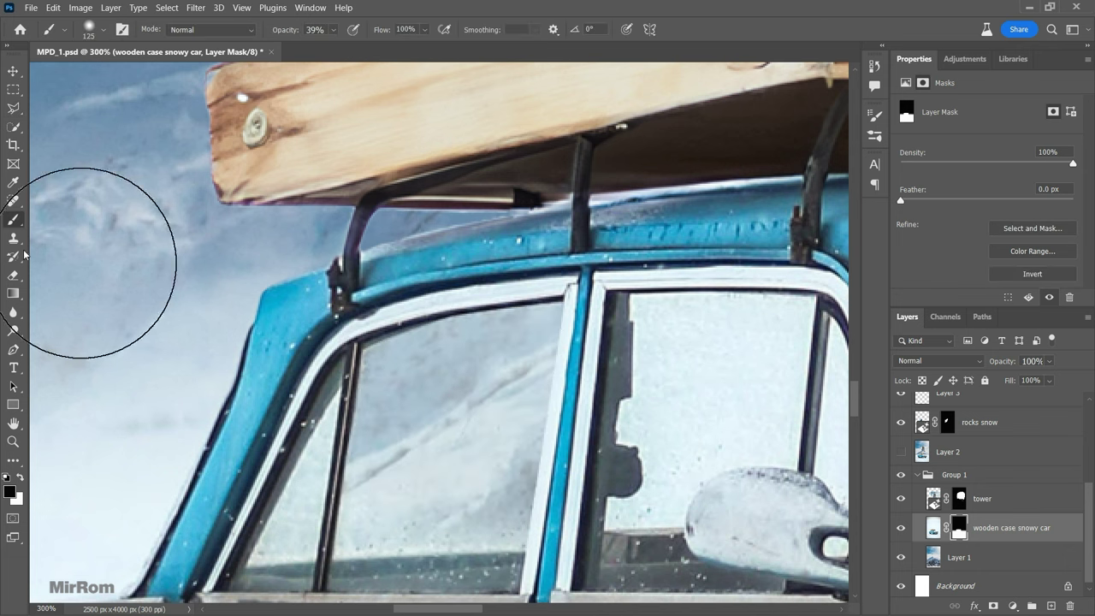
Step: Outline the small lower-left window pane with the Polygonal Lasso, then deselect
left_click(13, 108)
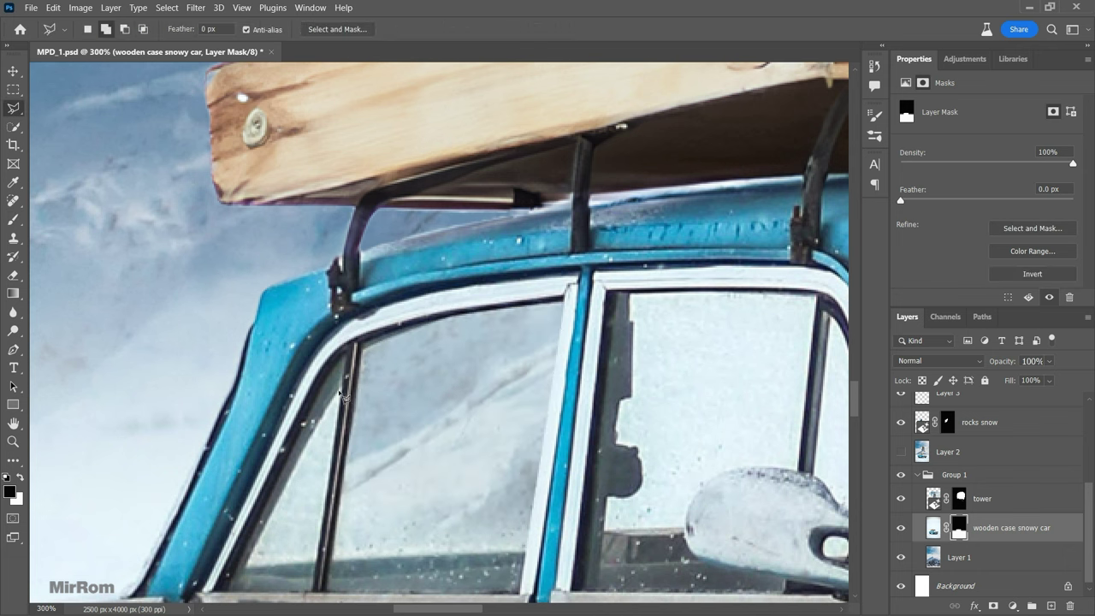
left_click(339, 393)
left_click(318, 560)
left_click(246, 564)
left_click(341, 394)
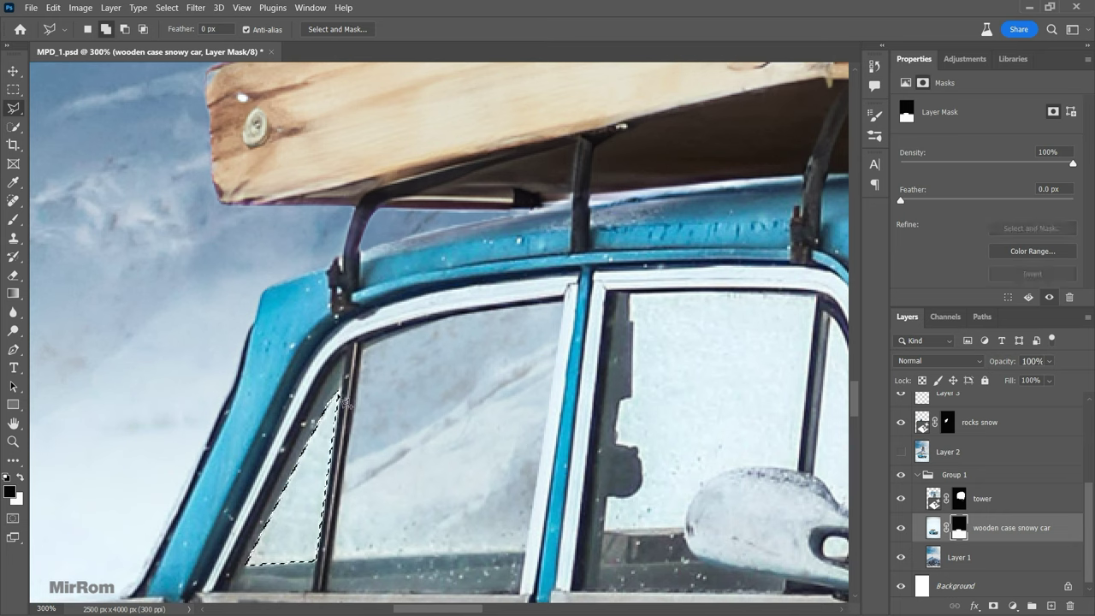
key("ctrl+d")
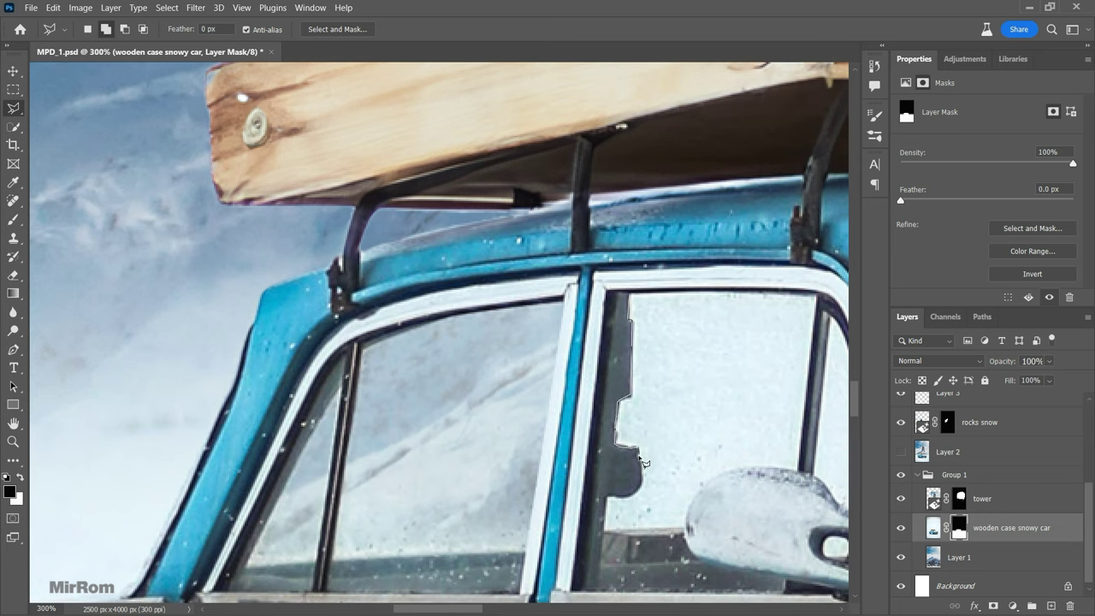
Step: Outline the right window glass around the side mirror and another glass patch for mask painting
left_click(611, 536)
left_click(629, 293)
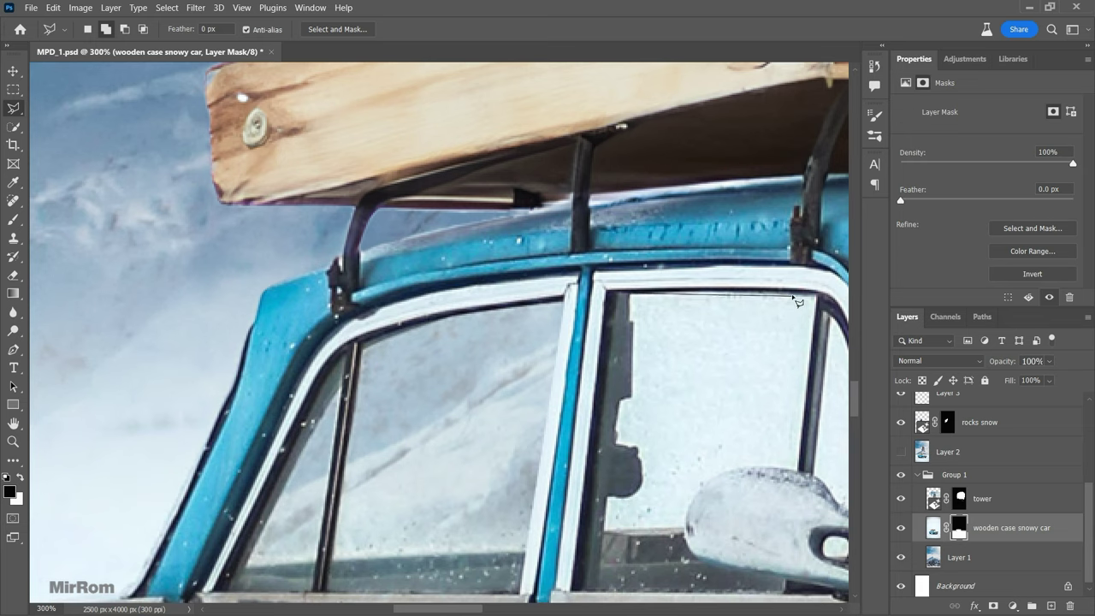
left_click(815, 294)
left_click(797, 469)
left_click(735, 467)
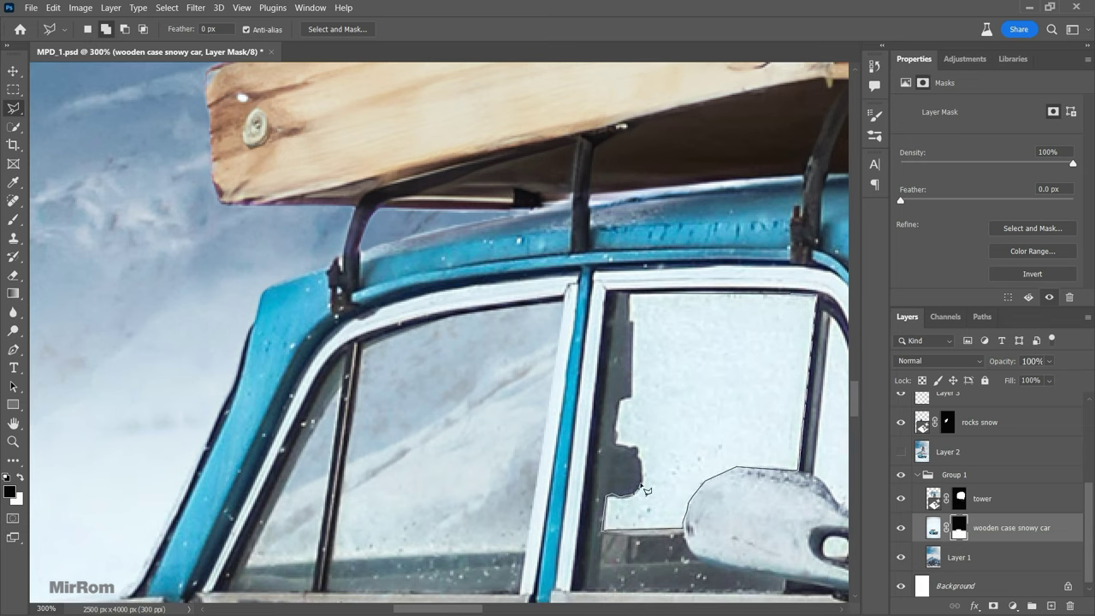
double_click(638, 336)
key("b")
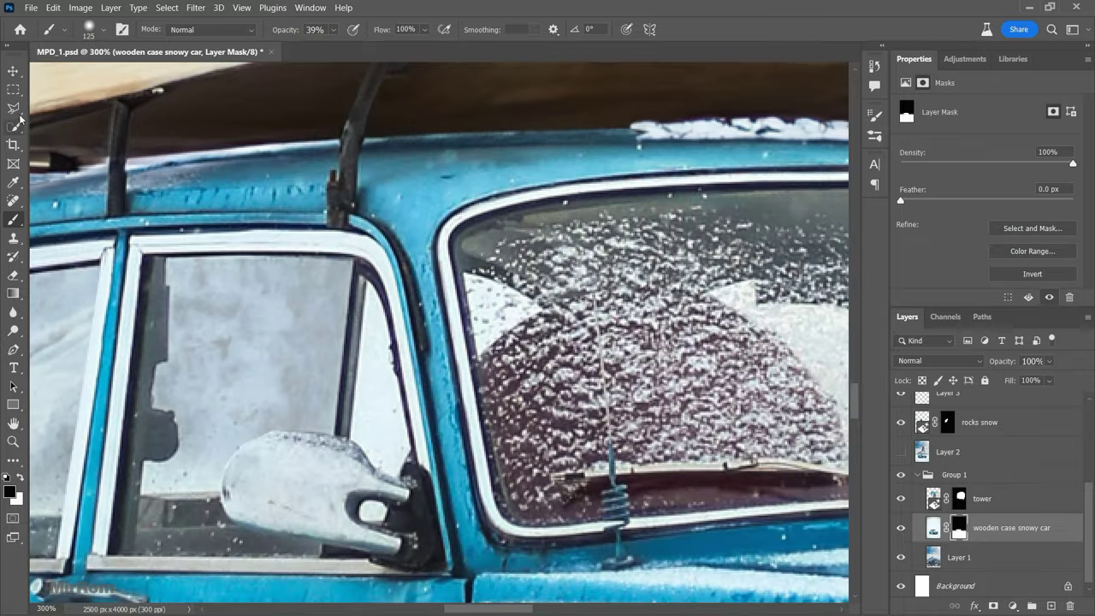
left_click(13, 109)
left_click(365, 281)
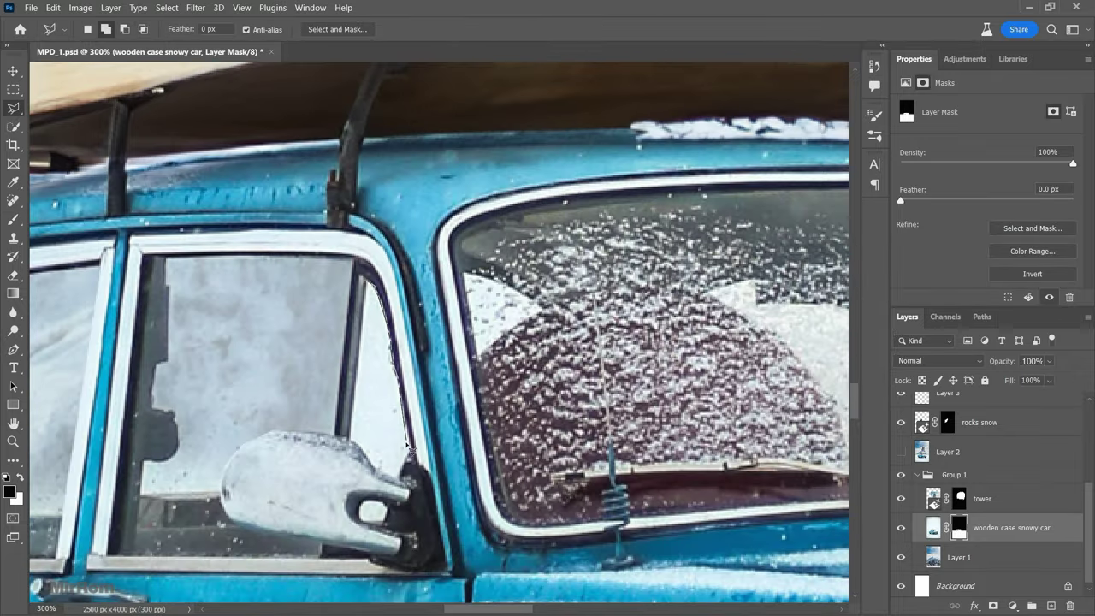
double_click(356, 444)
key("b")
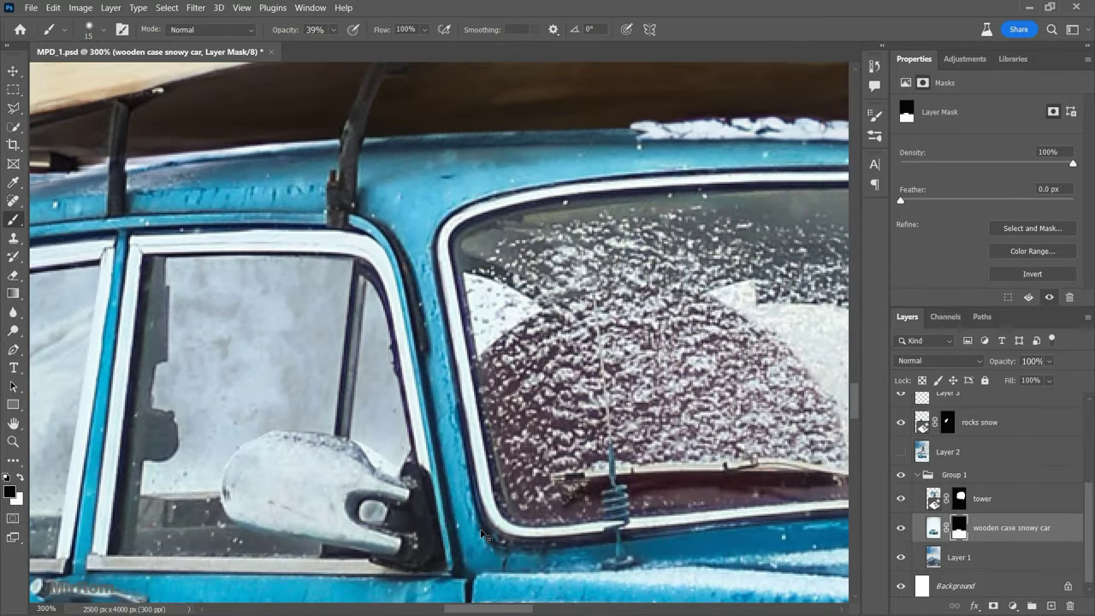
key("ctrl+1")
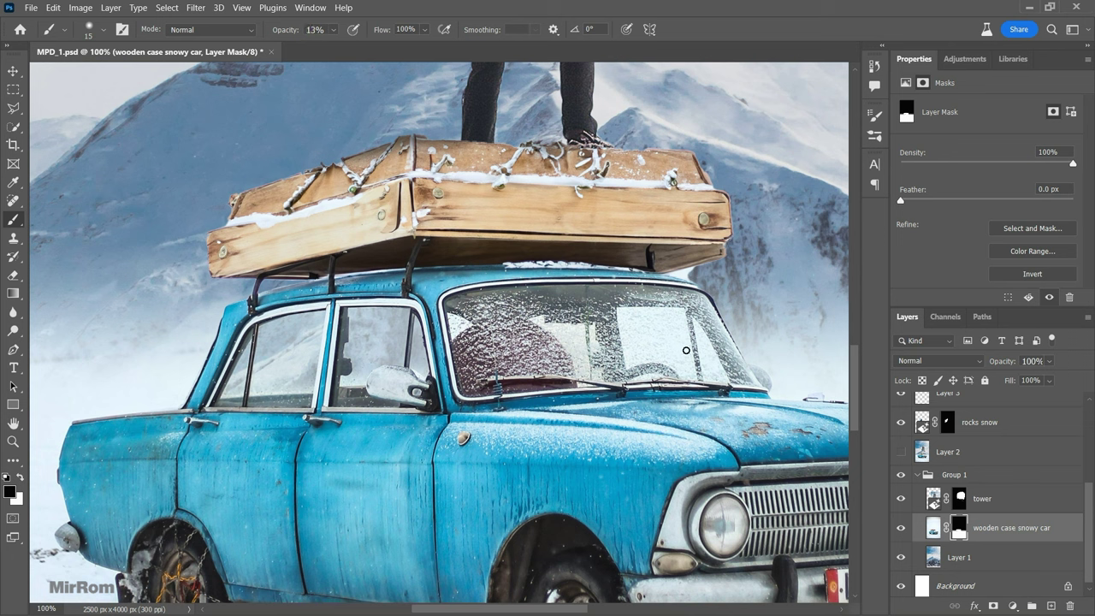
Step: Tone down the white windshield reflection on the car mask with a soft black brush
key("bracketright")
left_click_drag(636, 317, 648, 334)
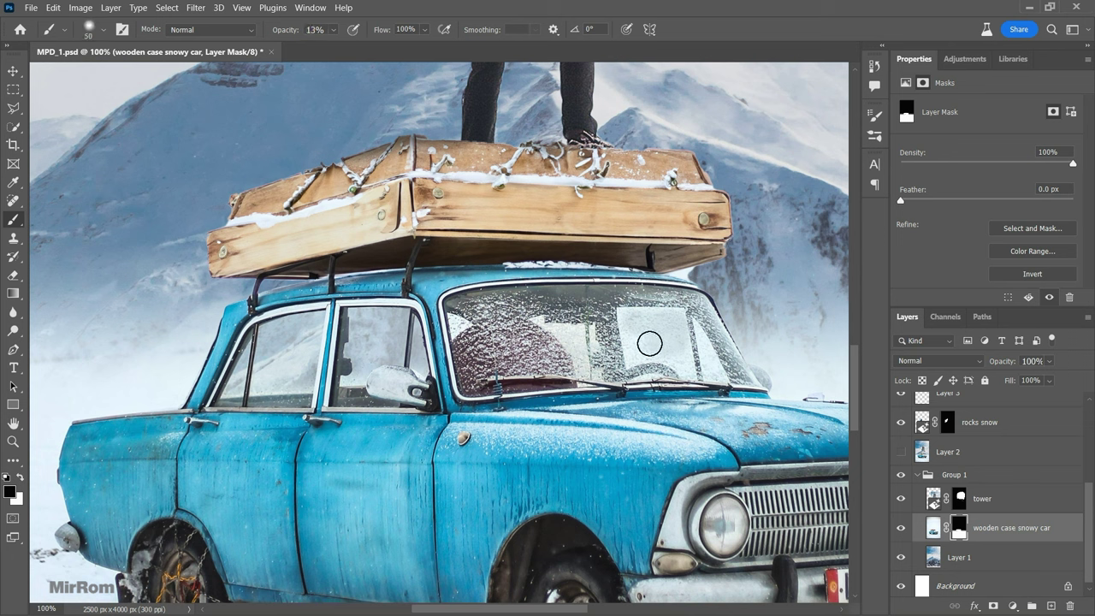
right_click(721, 263)
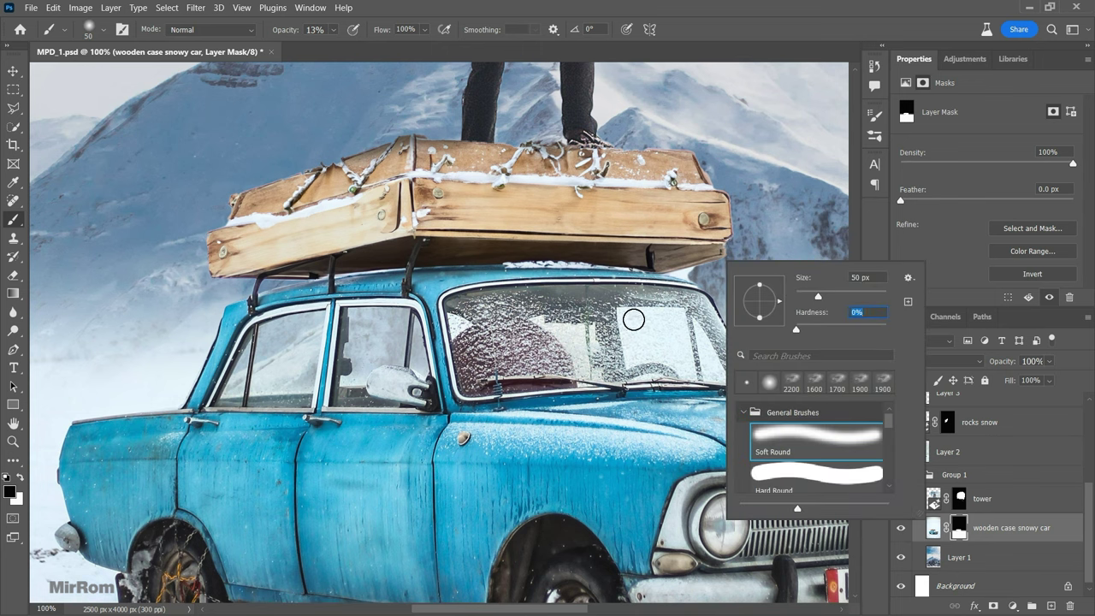
key("Return")
mouse_move(633, 319)
left_mouse_down()
mouse_move(667, 320)
mouse_move(677, 359)
mouse_move(634, 334)
left_mouse_up()
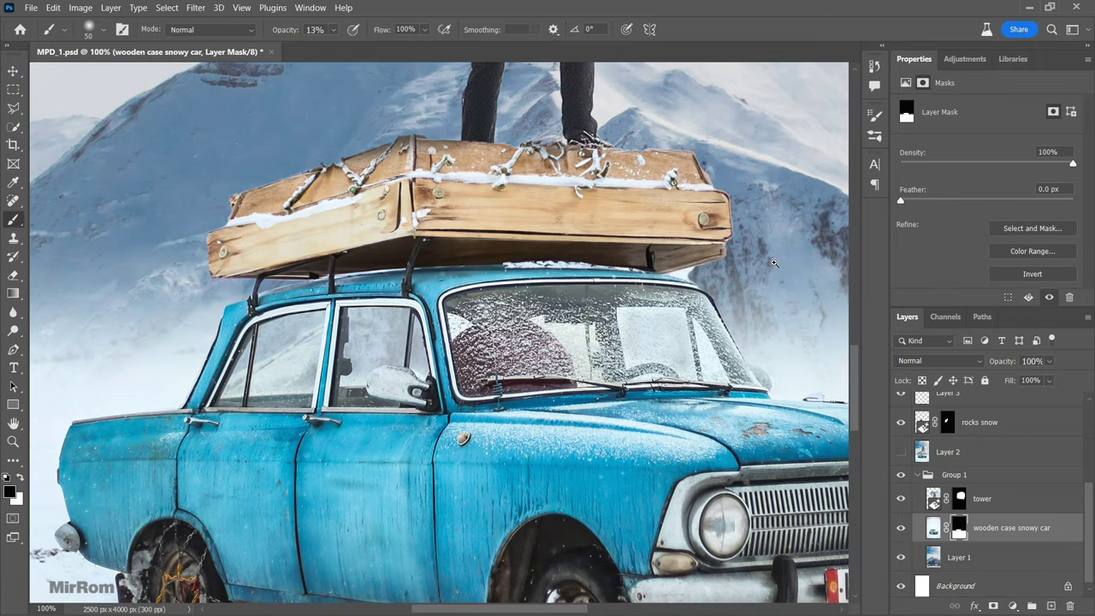
scroll(774, 263, "up", 2)
scroll(773, 263, "up", 1)
Step: Refine the mask beside the crate's right end with a harder 35 px brush at 16% opacity
right_click(641, 265)
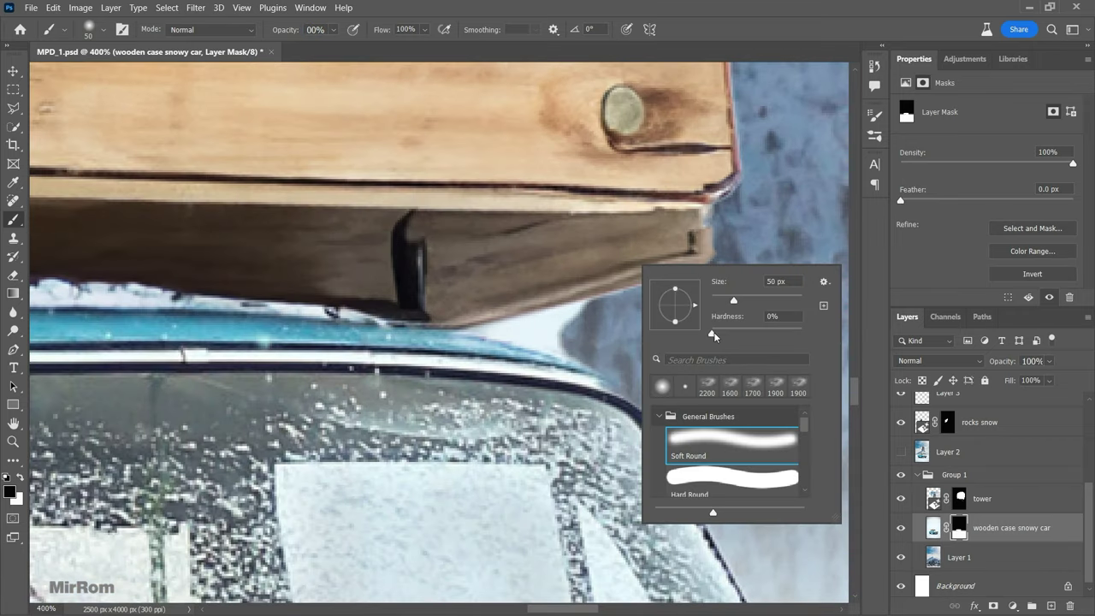
mouse_move(732, 336)
left_mouse_down()
mouse_move(741, 327)
mouse_move(501, 322)
mouse_move(530, 350)
mouse_move(562, 317)
mouse_move(582, 346)
left_mouse_up()
key("Return")
key("1")
key("6")
right_click(664, 322)
left_click_drag(694, 359, 719, 359)
key("Return")
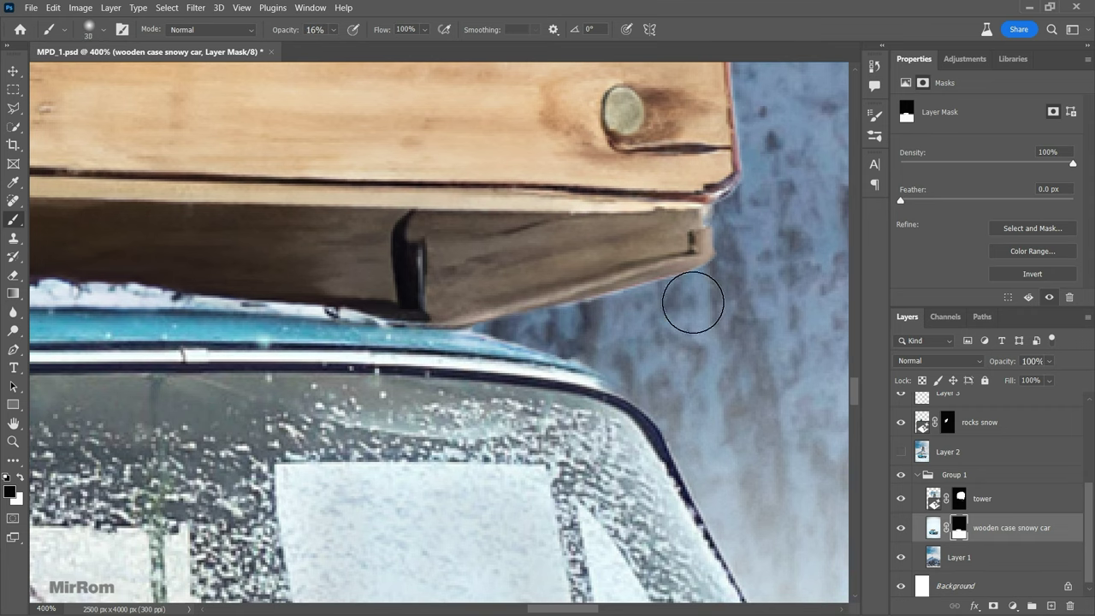
key("ctrl+0")
key("v")
key("ctrl+plus")
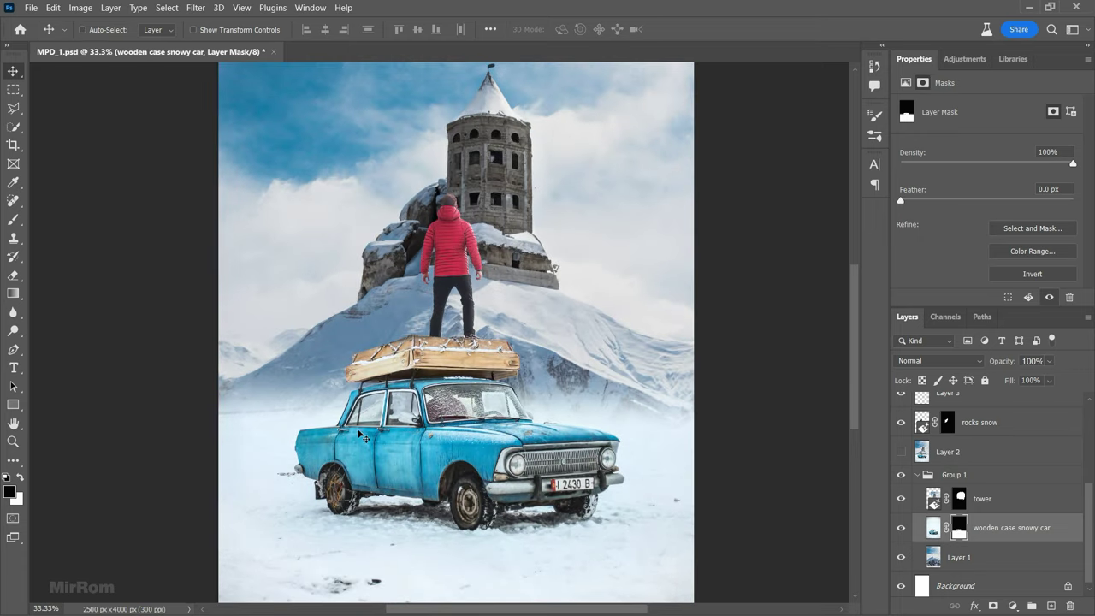
Step: Add a new empty layer above rocks snow and switch to the Brush tool
scroll(1092, 513, "up", 2)
scroll(1092, 513, "up", 2)
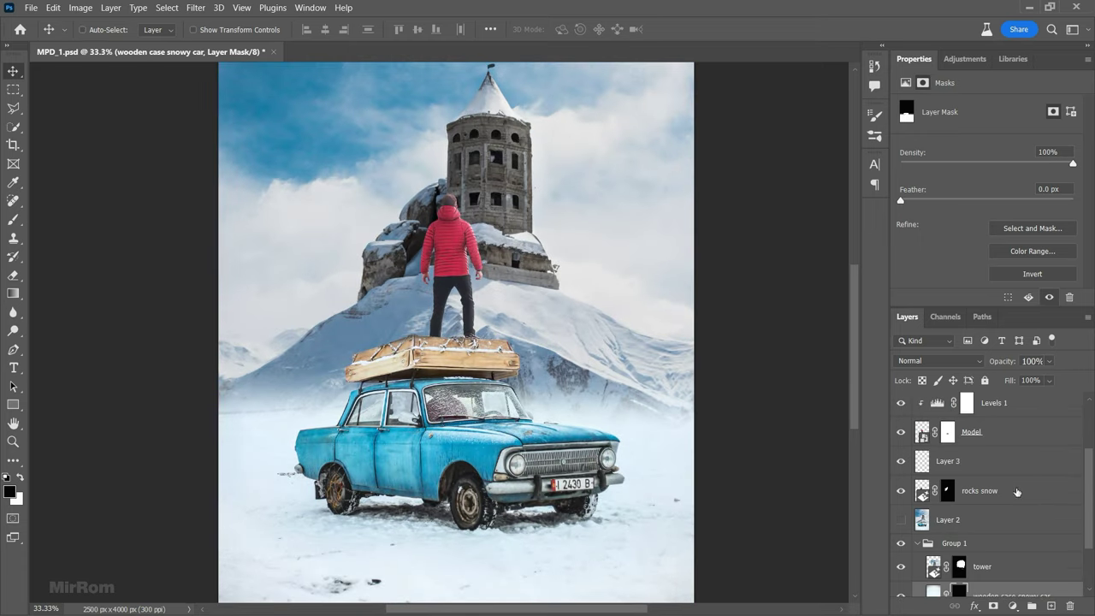
left_click(1017, 491)
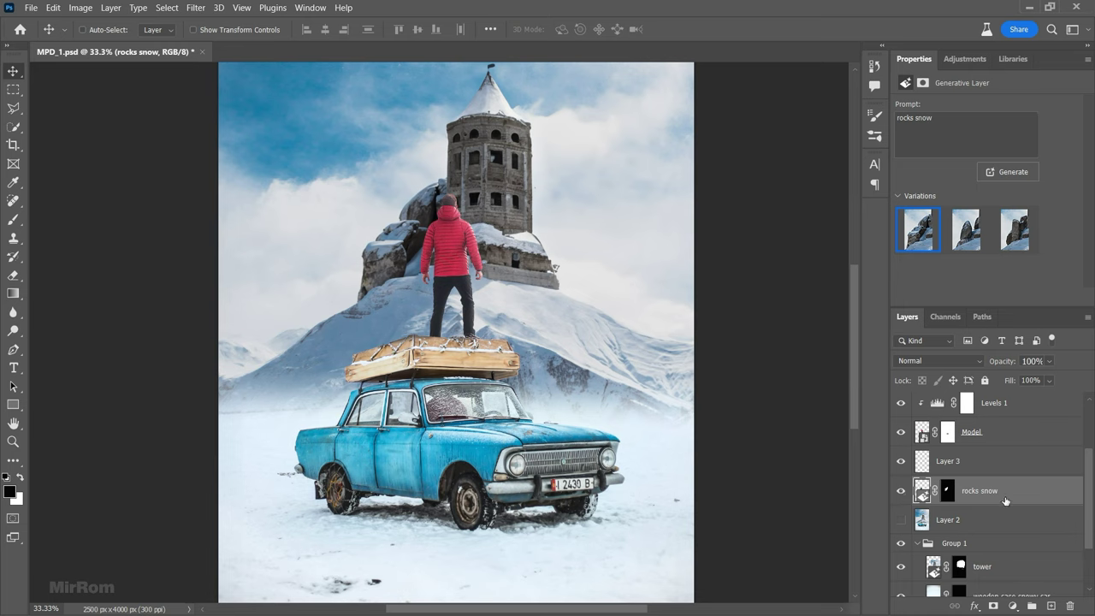
mouse_move(1023, 505)
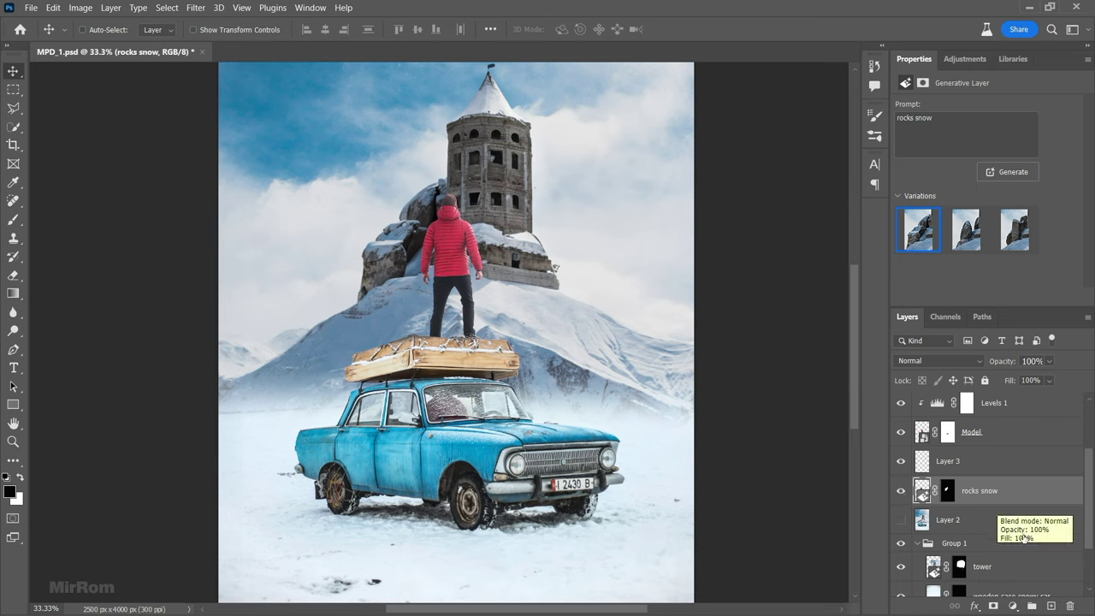
left_click(1050, 605)
key("b")
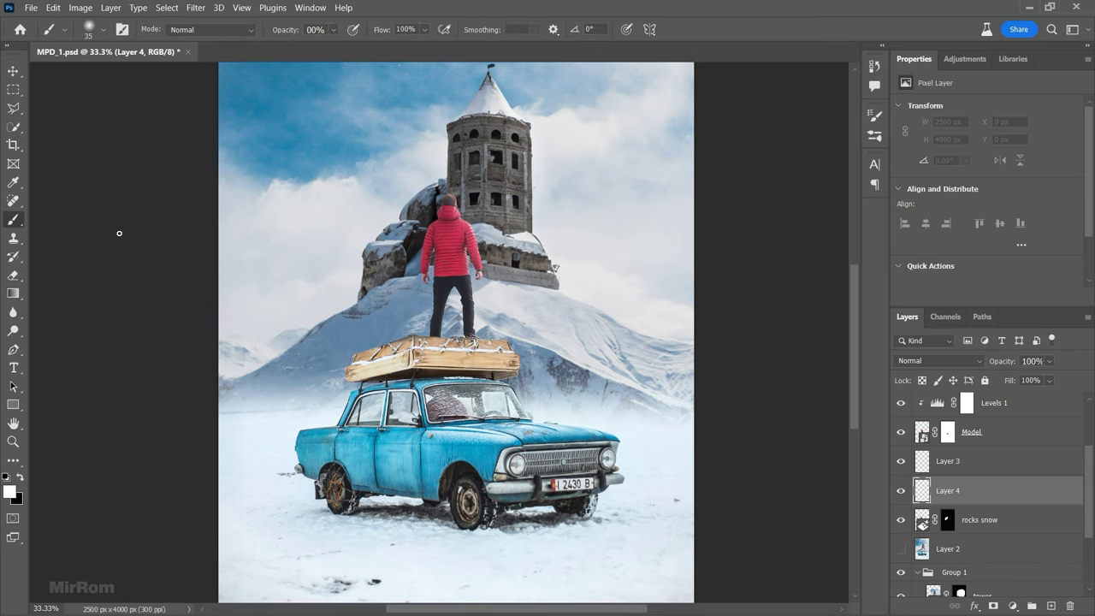
Step: Choose the 1200 px cloud brush tip and enable Scattering with a moderate count
left_click(123, 31)
scroll(841, 157, "down", 2)
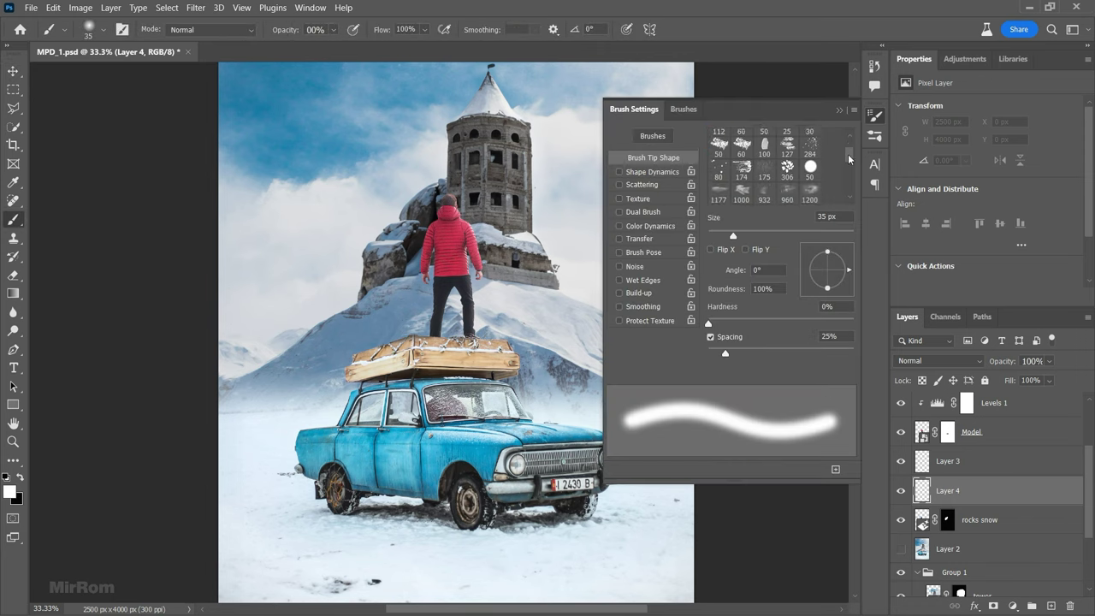
scroll(830, 163, "down", 1)
left_click(811, 171)
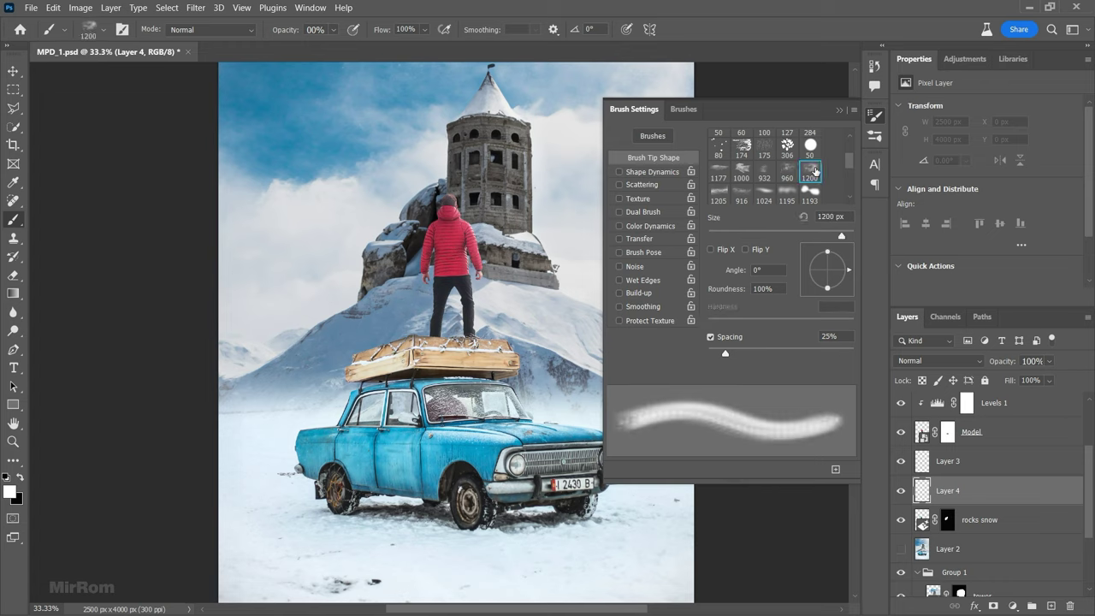
left_click(655, 185)
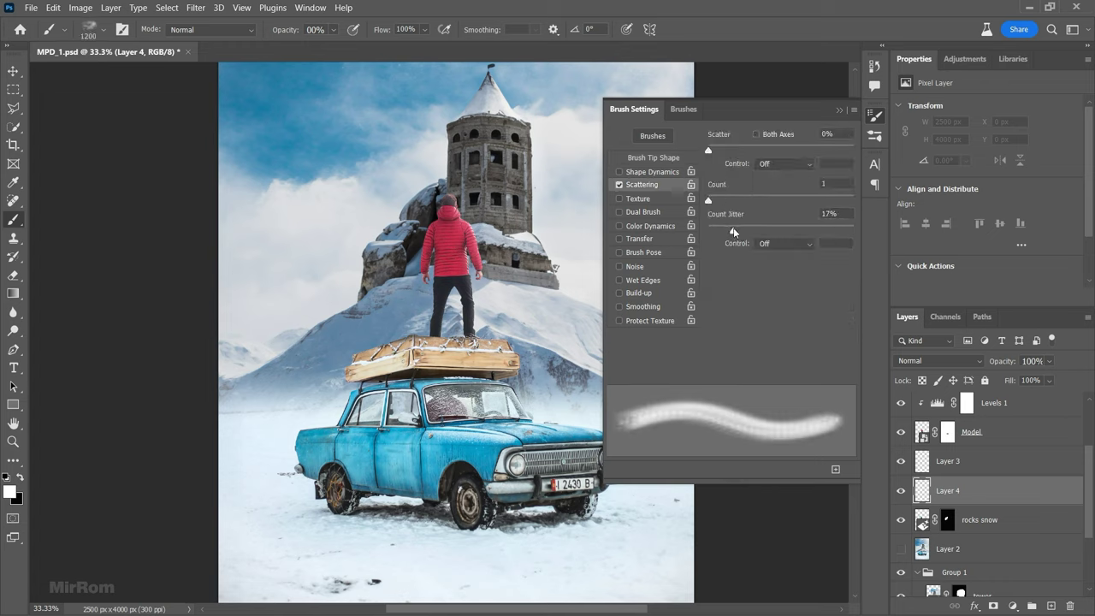
left_click_drag(711, 199, 754, 200)
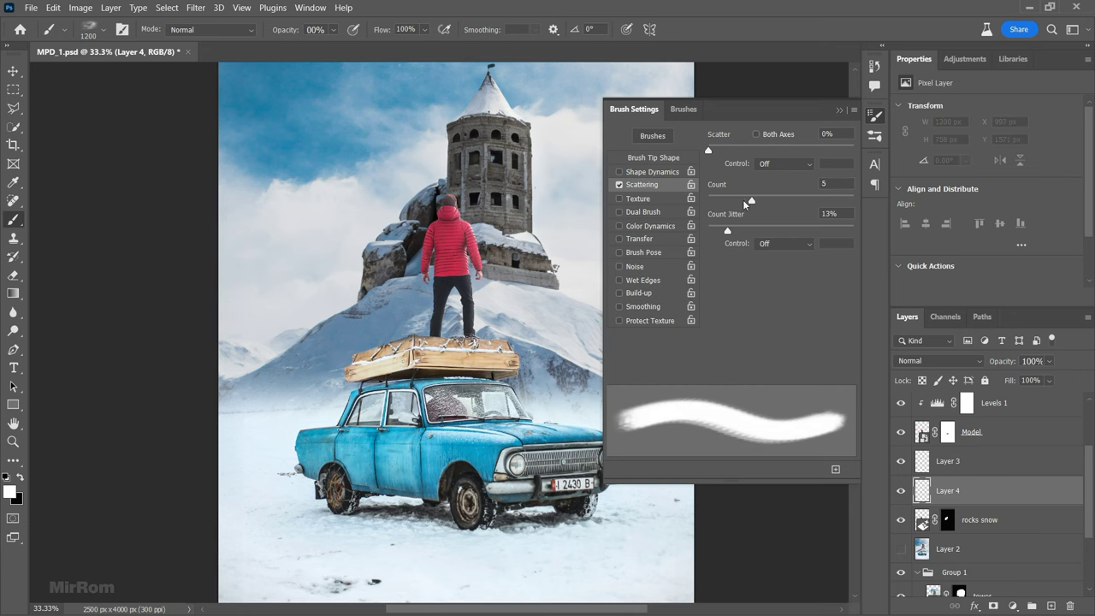
left_click_drag(743, 199, 732, 200)
Step: Enable Shape Dynamics on the cloud brush with 18% angle jitter
left_click(638, 174)
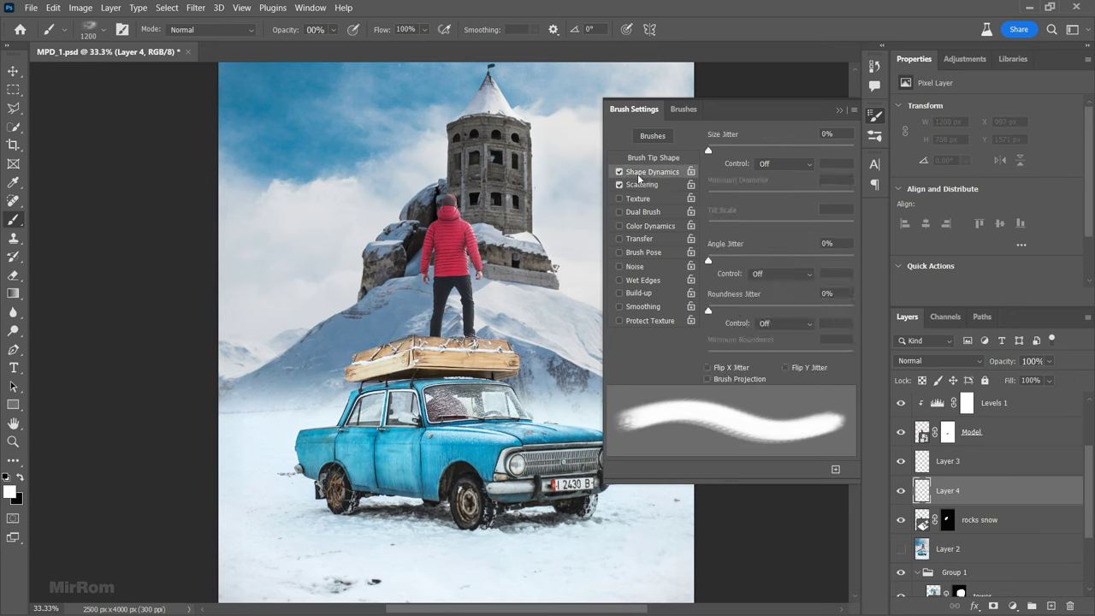
left_click_drag(709, 260, 741, 261)
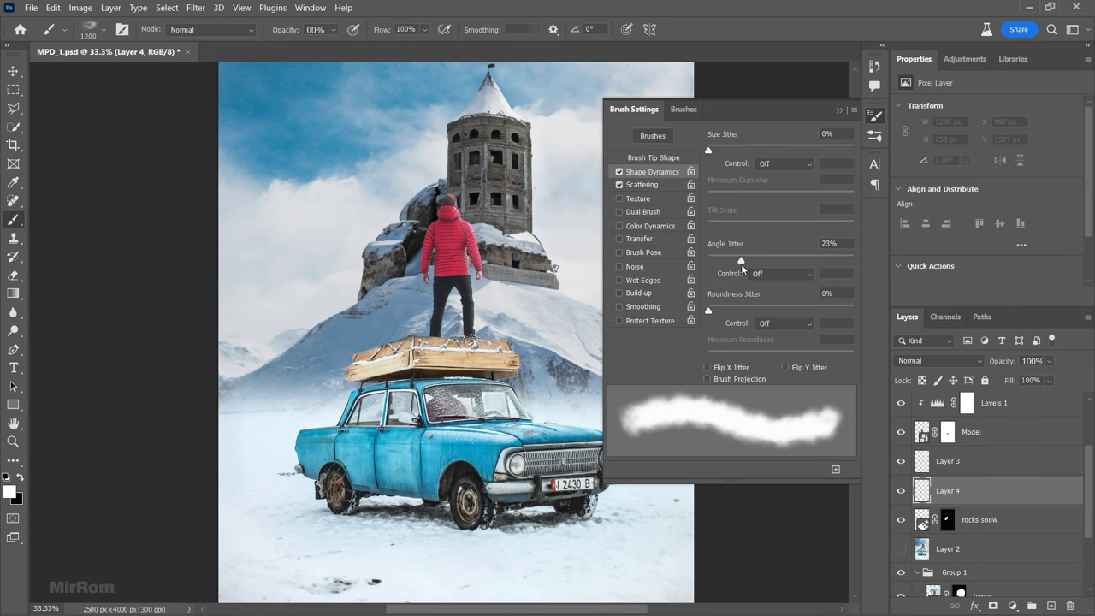
left_click_drag(568, 274, 522, 282)
key("ctrl+z")
left_click_drag(741, 261, 734, 261)
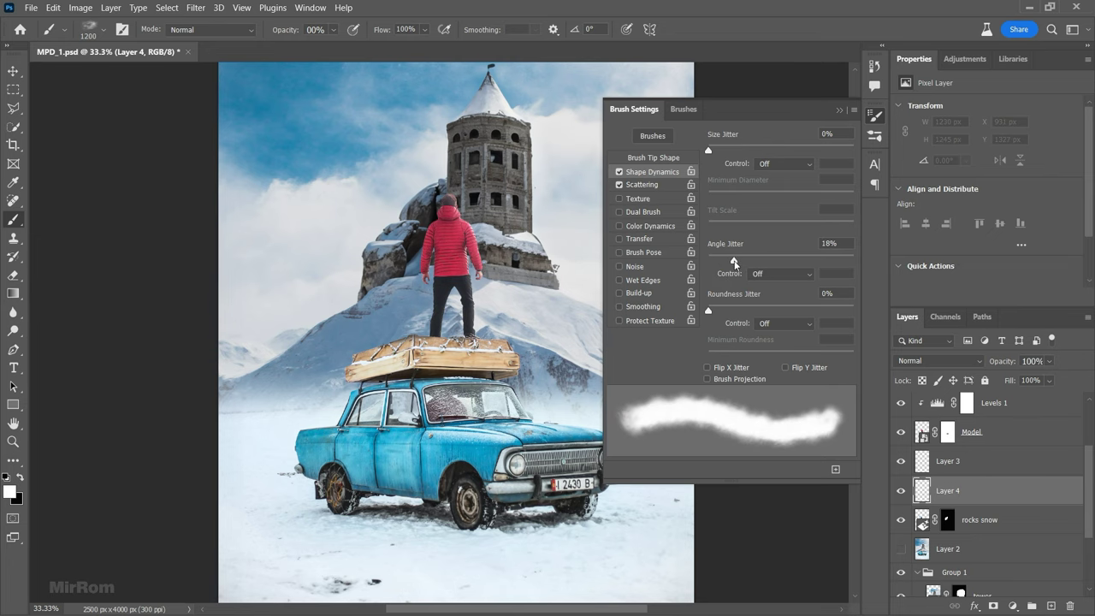
left_click(840, 110)
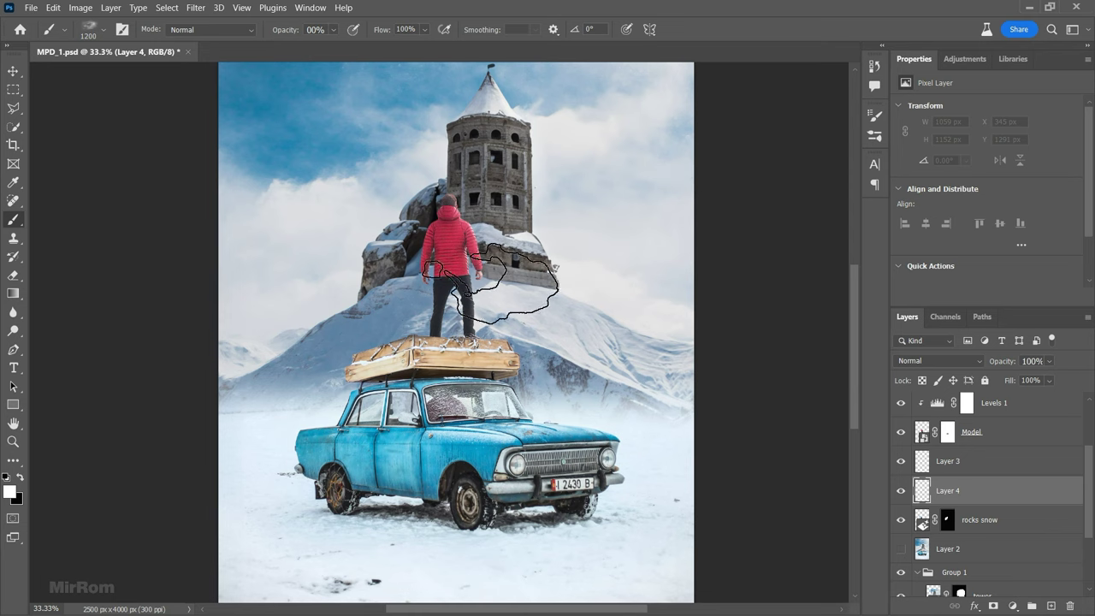
Step: Paint white mist over the rocks, tower base and left mountain with 1200–1900 px brush
key("bracketleft")
key("bracketright")
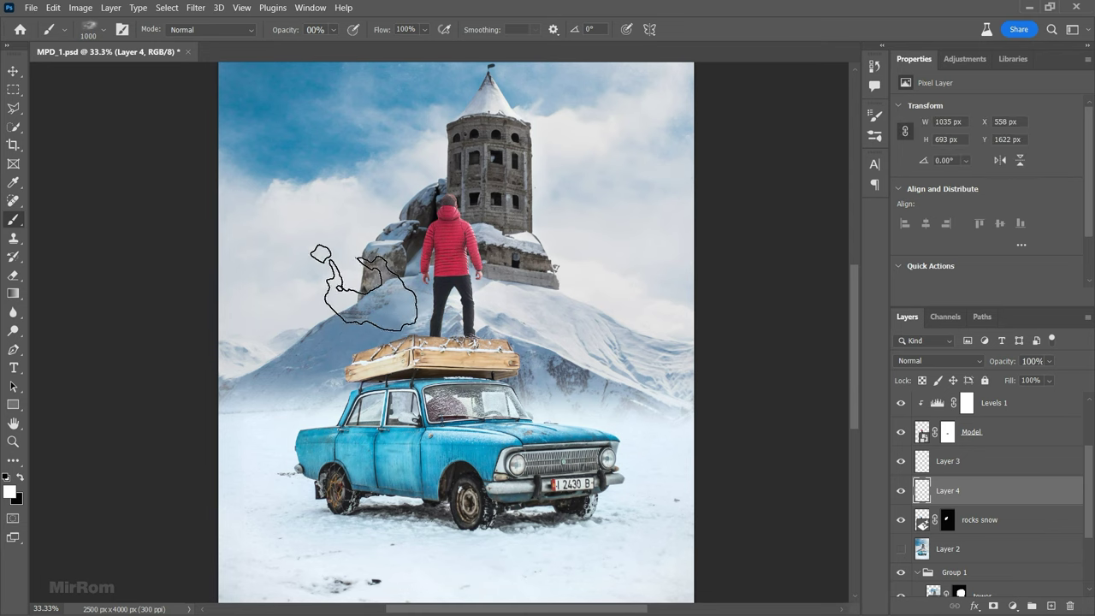
left_click(366, 284)
key("bracketright")
key("bracketright")
key("bracketright")
left_click_drag(281, 293, 550, 317)
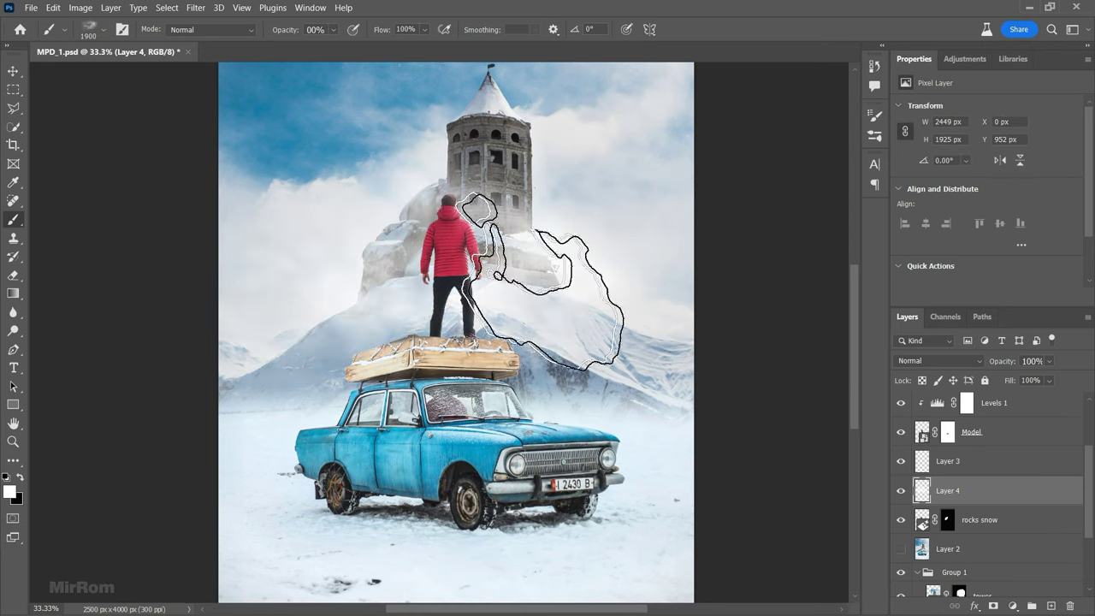
left_click_drag(692, 354, 667, 351)
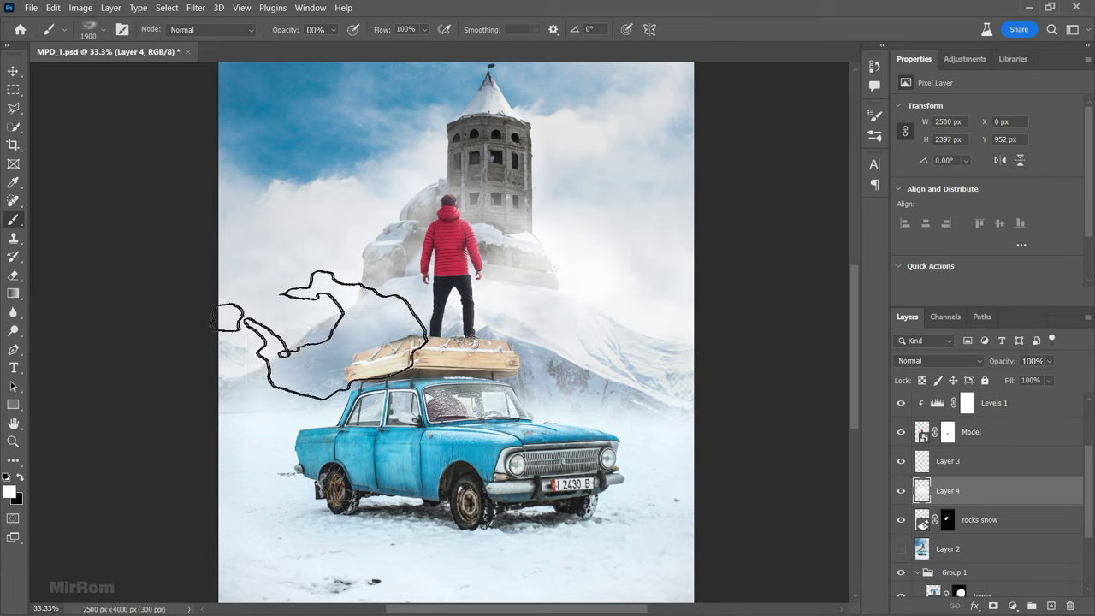
key("bracketleft")
key("bracketleft")
key("bracketleft")
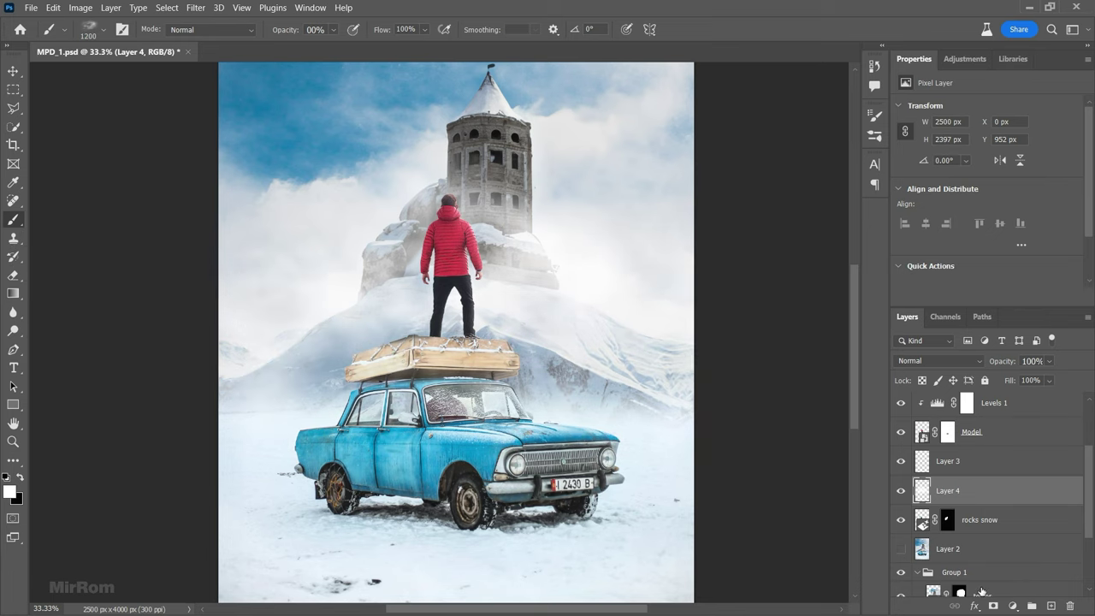
Step: Mask the mist layer, lower its opacity to 72% and nudge it upward
left_click(993, 606)
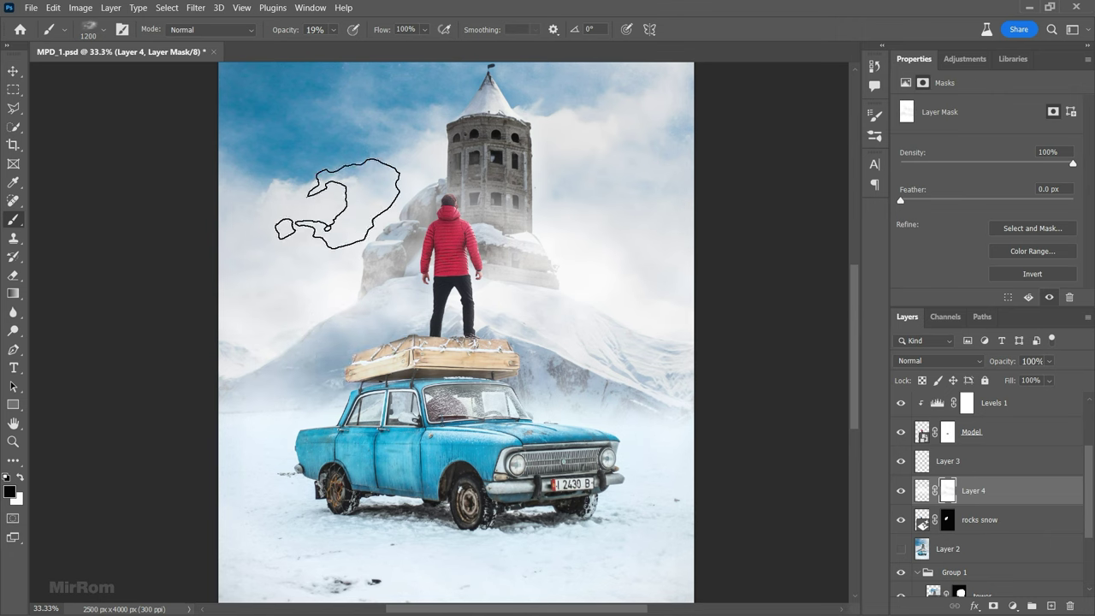
key("v")
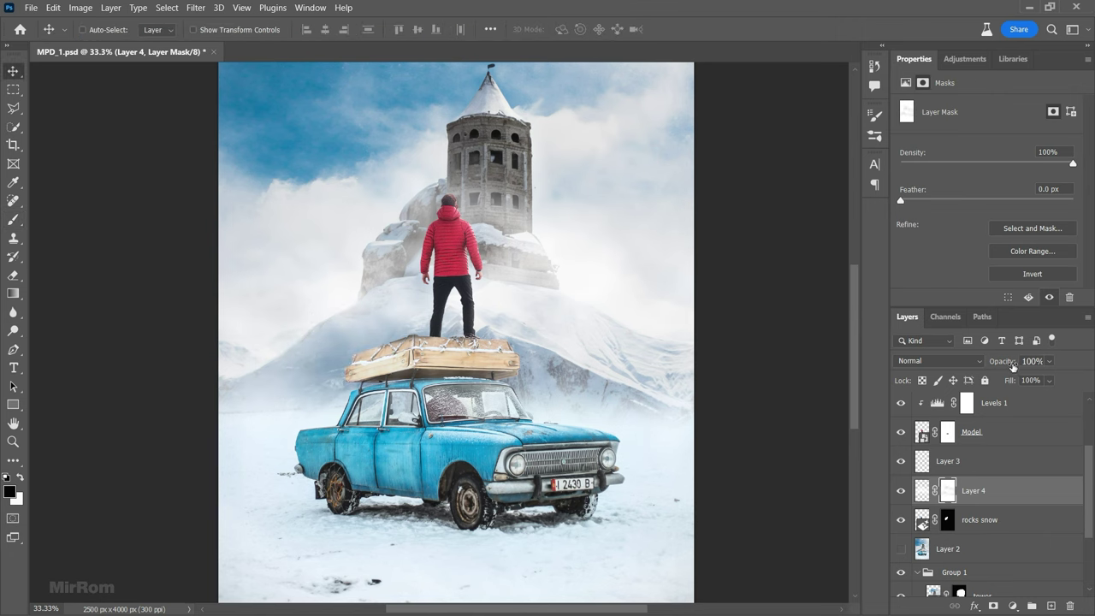
left_click_drag(1012, 366, 1000, 366)
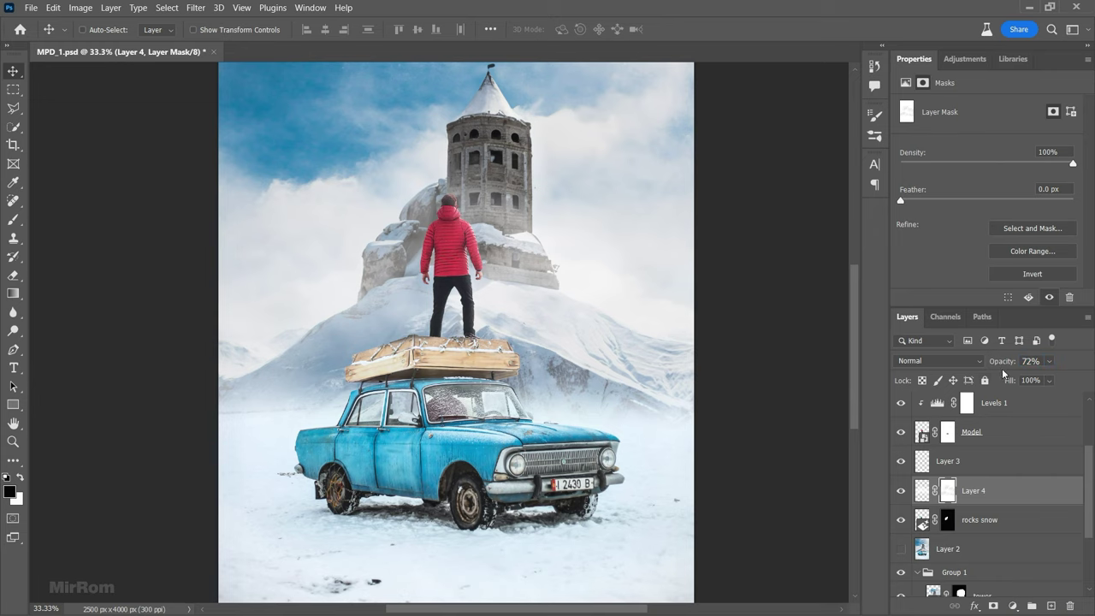
key("ctrl+2")
key("shift+Up")
key("shift+Up")
key("shift+Up")
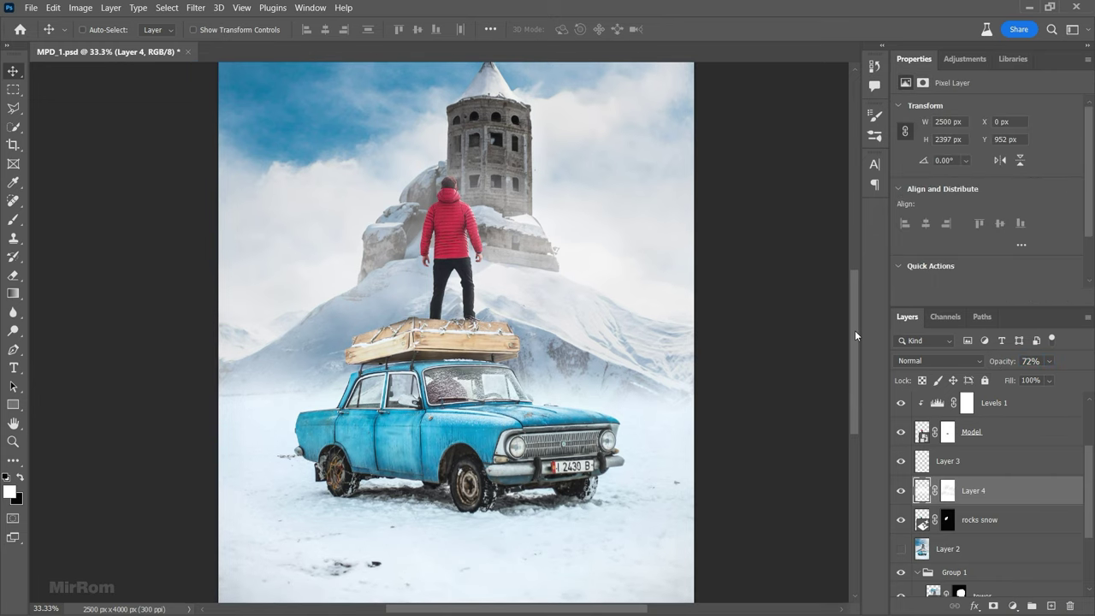
left_click_drag(1089, 465, 1089, 503)
Step: Add a new Layer 5 above Layer 1 in Group 1 and pick the Brush tool
left_click(959, 554)
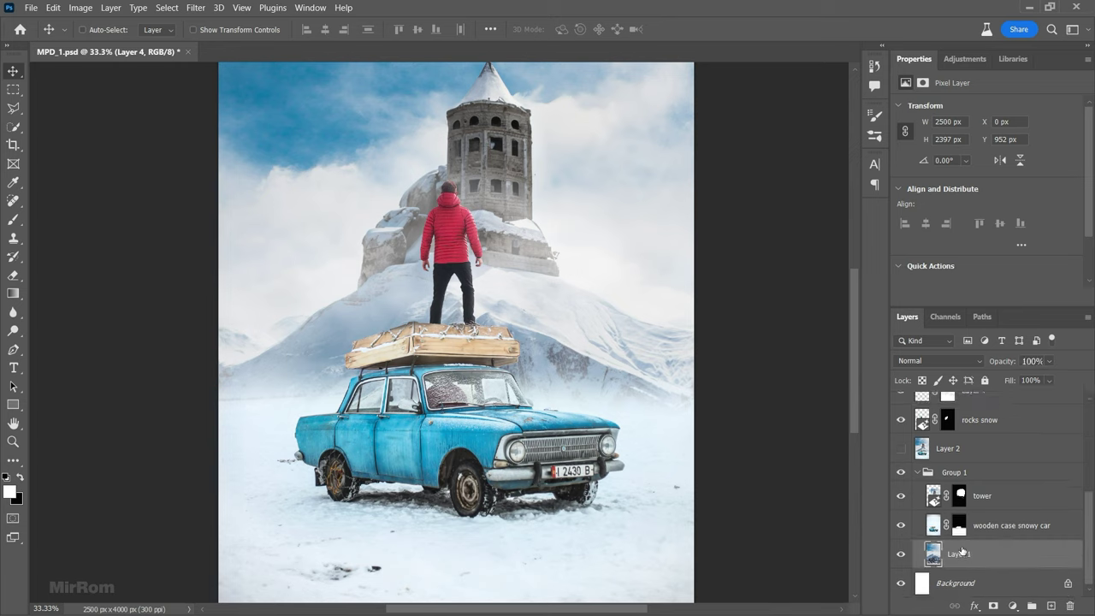
left_click(901, 525)
left_click(1051, 605)
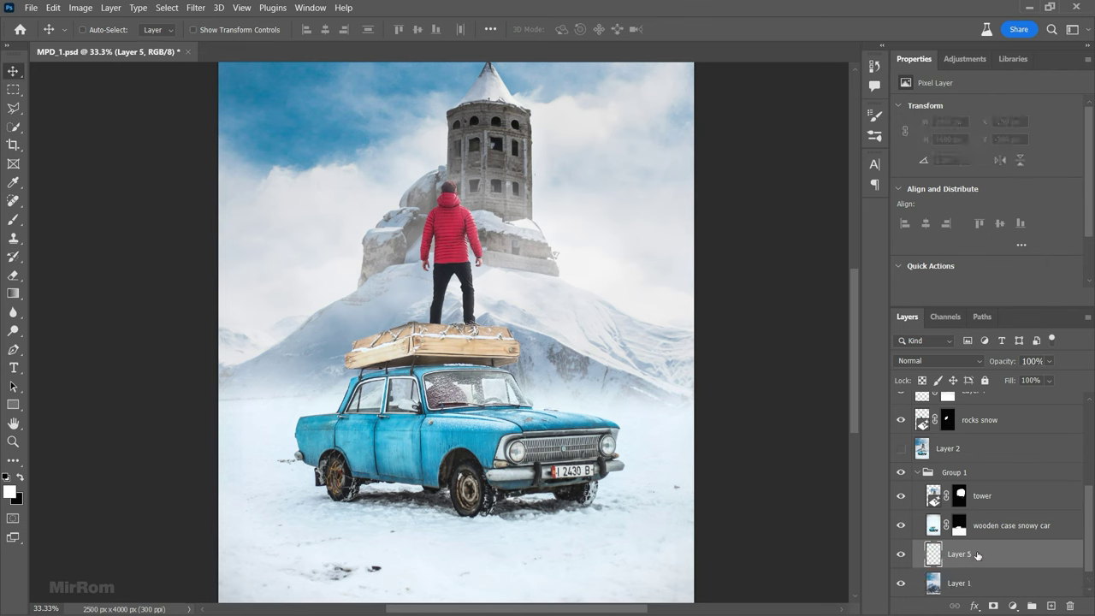
key("b")
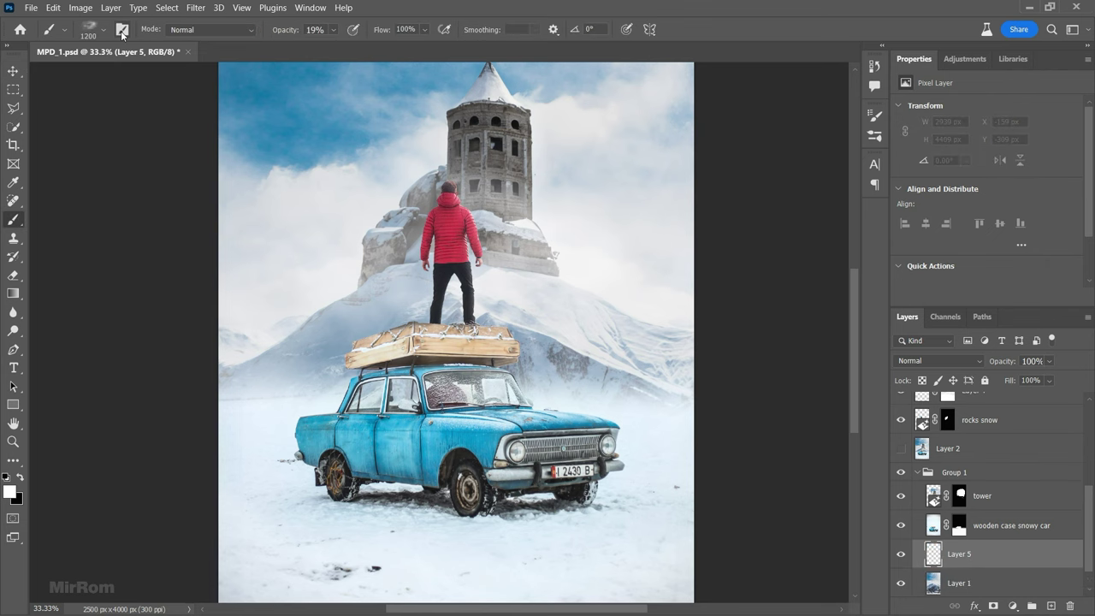
Step: Set a soft brush and sample the snow's pale blue as the foreground colour
key("F5")
left_click(660, 138)
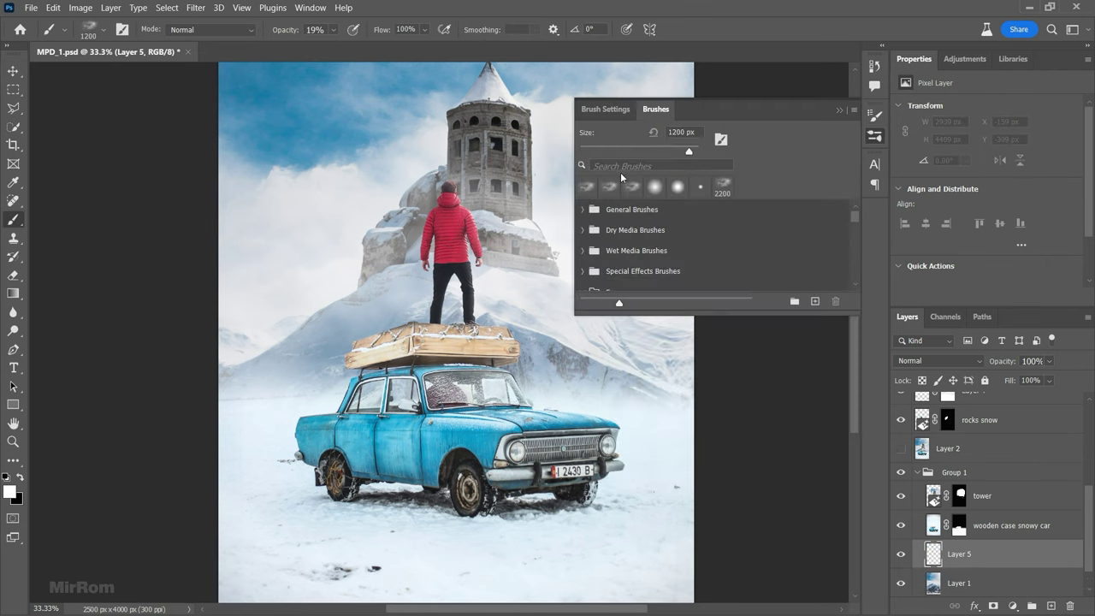
left_click(842, 111)
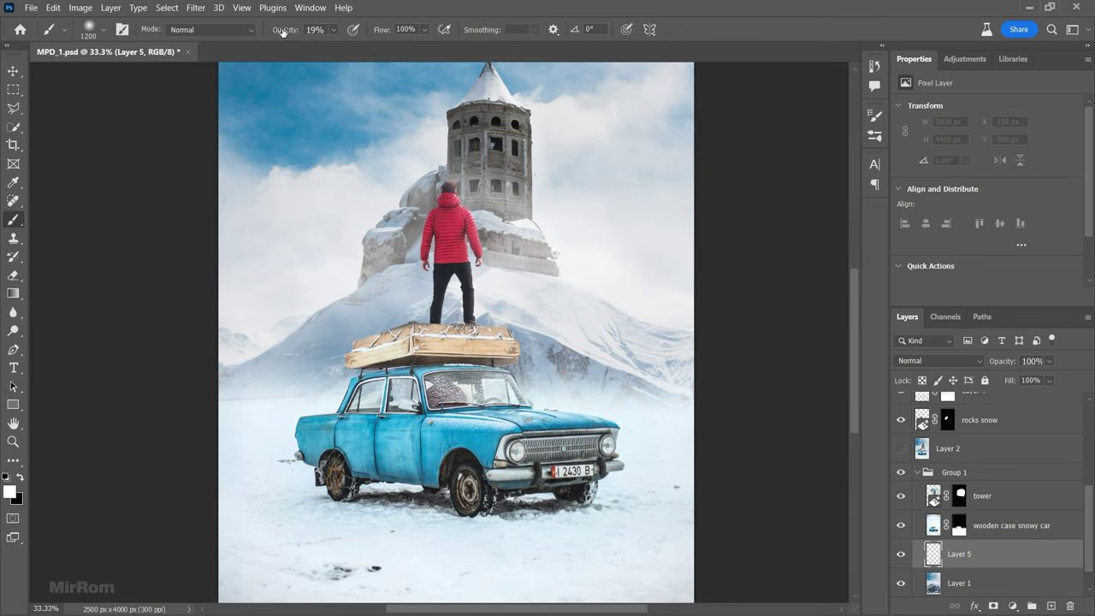
right_click(352, 175)
left_click(10, 492)
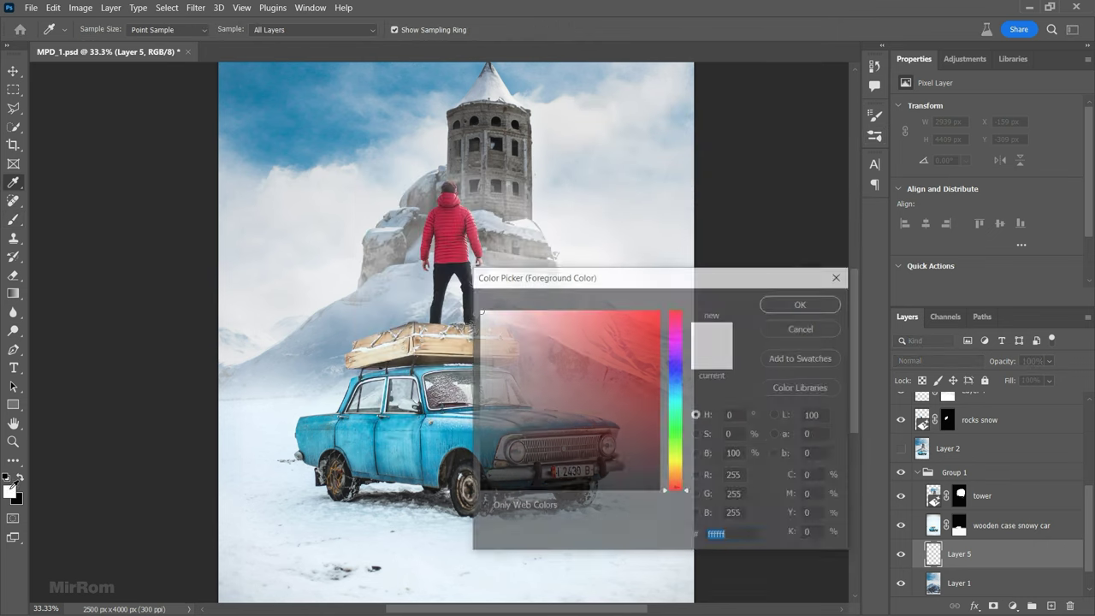
left_click(280, 408)
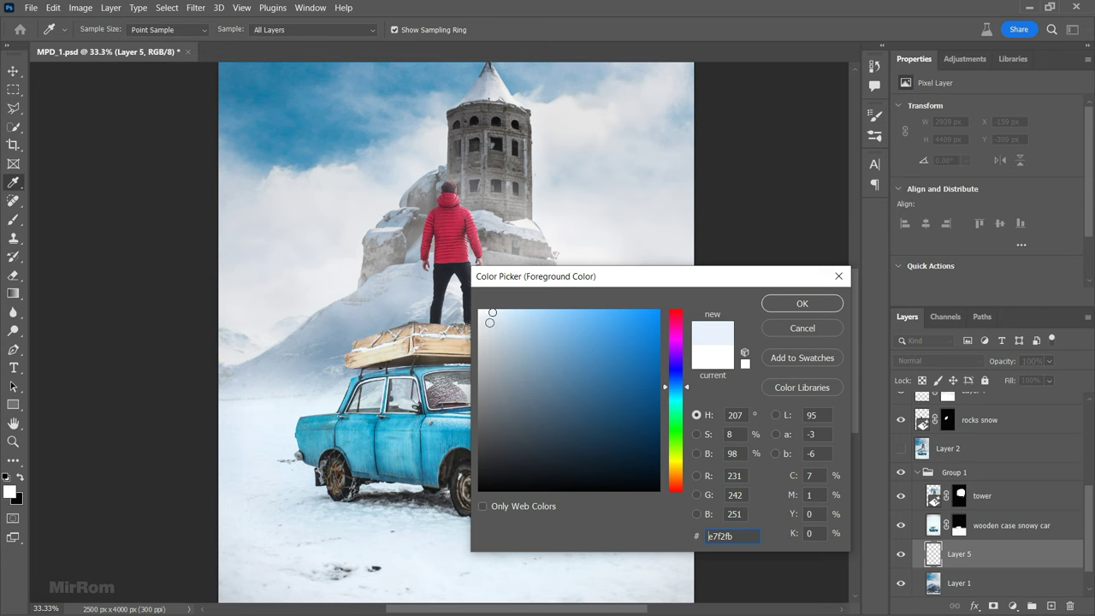
key("Return")
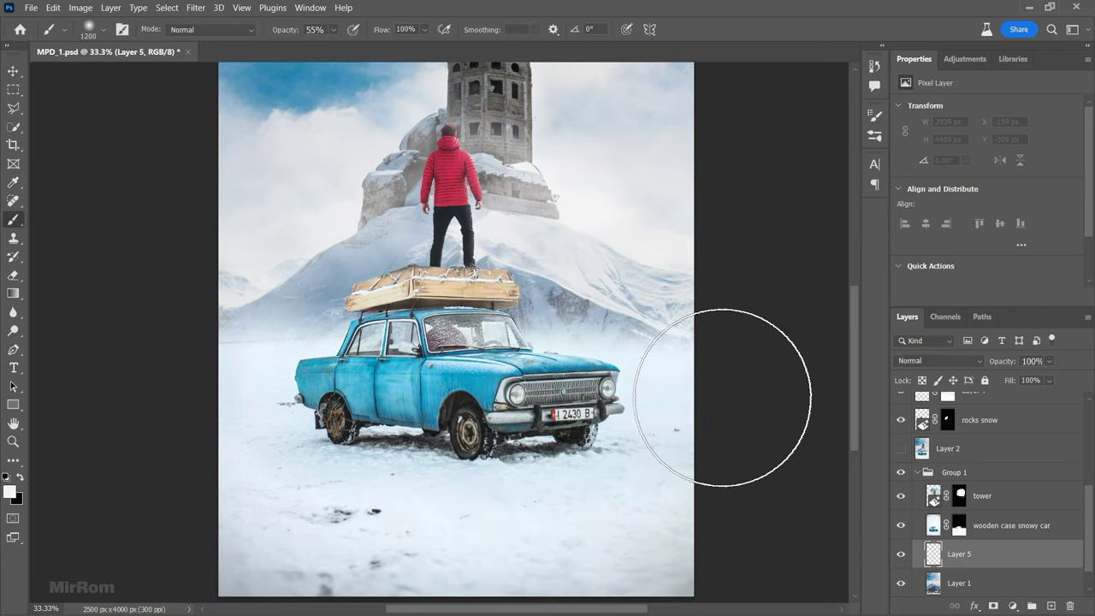
Step: Paint soft haze over the left mountain, snow and right of the car, then pick the cloud brush
mouse_move(726, 397)
left_mouse_down()
mouse_move(465, 402)
mouse_move(200, 358)
left_mouse_up()
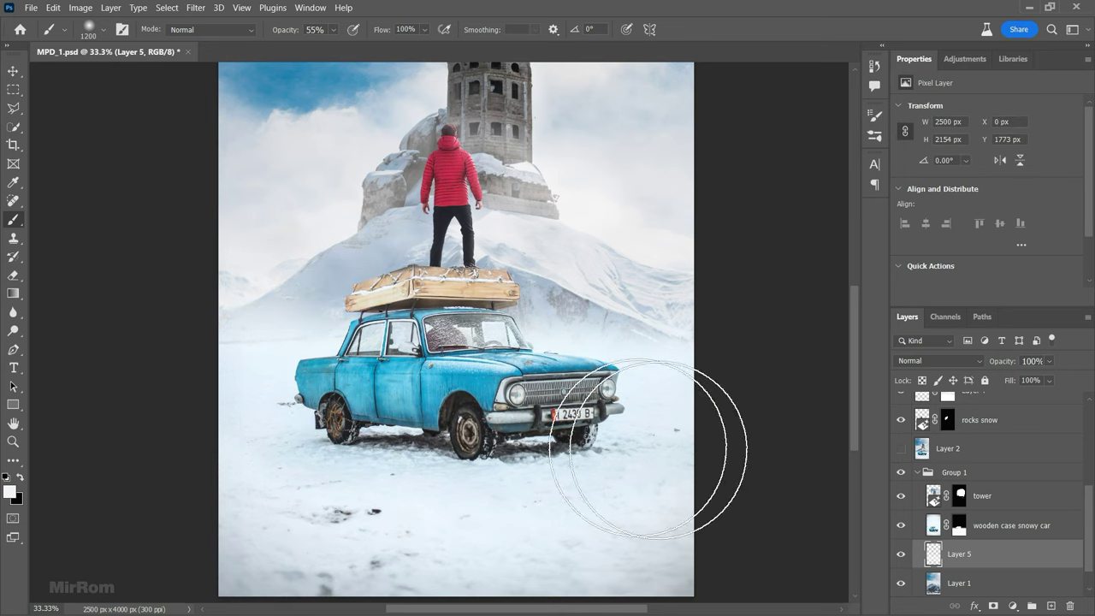
left_click_drag(648, 439, 647, 354)
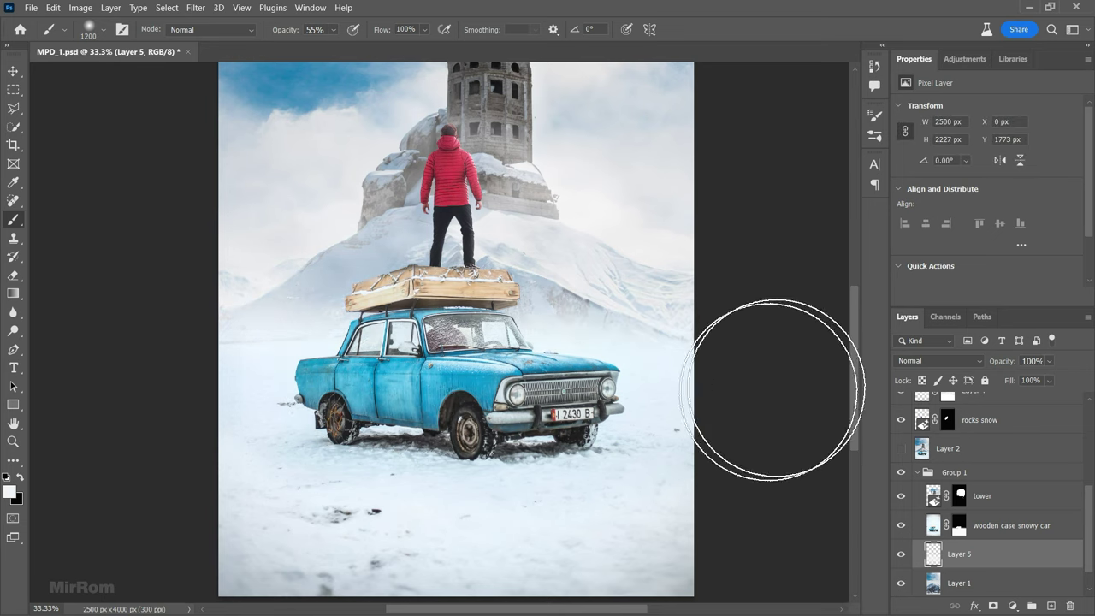
key("F5")
left_click(675, 111)
left_click(650, 178)
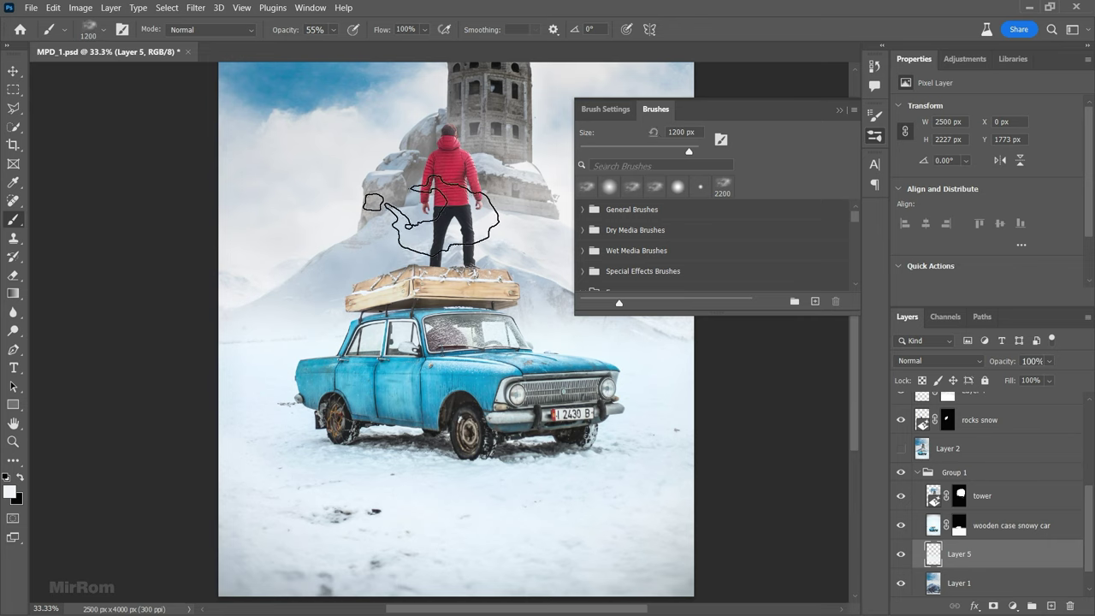
key("F5")
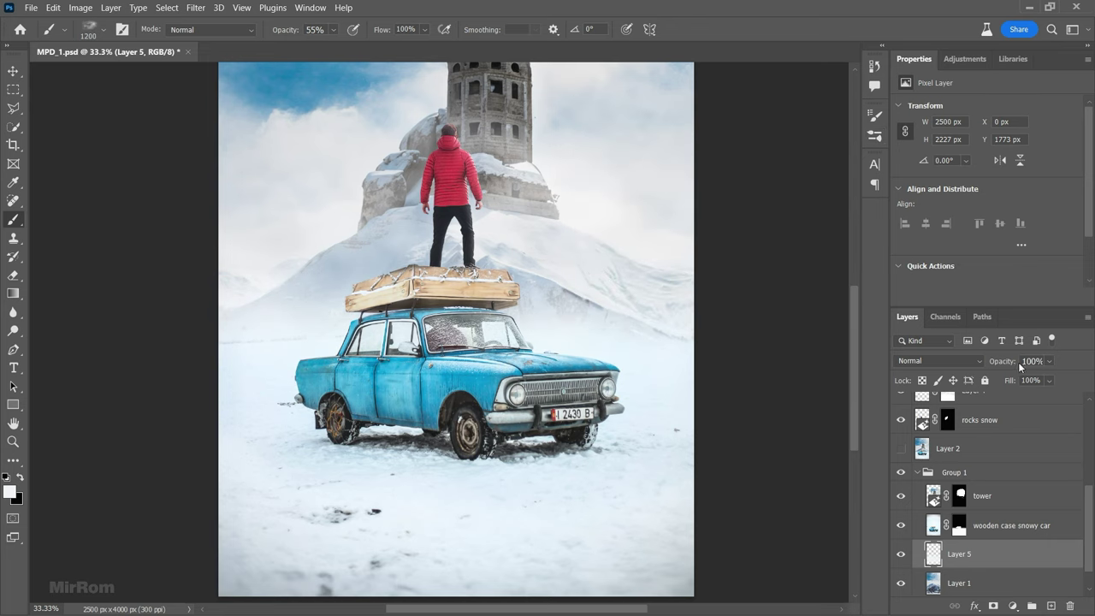
Step: Fade the mist layer to 43% opacity and fit the whole poster in view
key("Return")
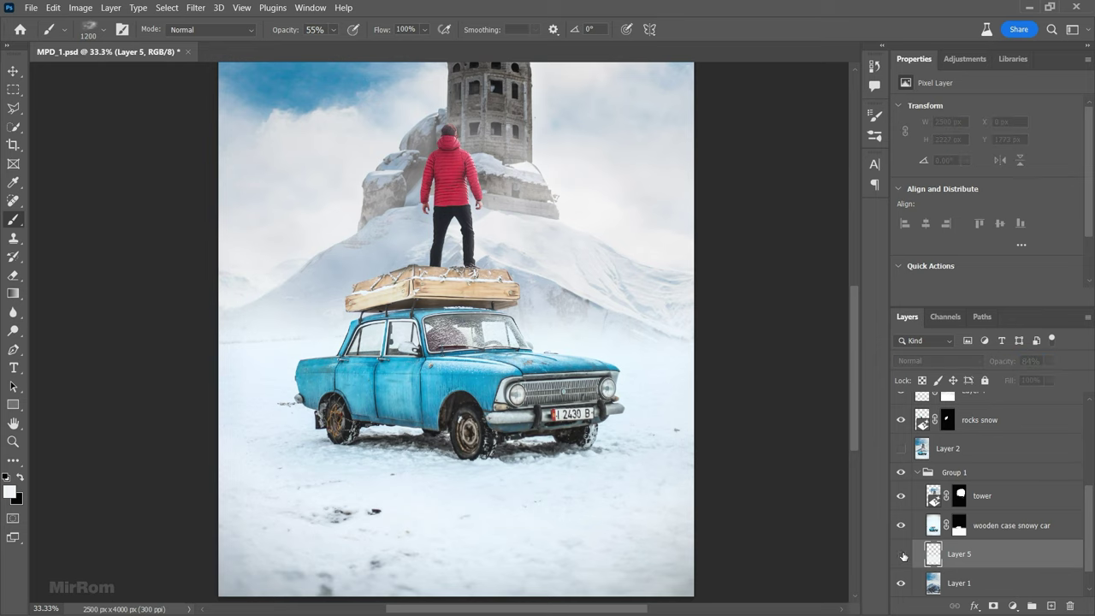
key("Return")
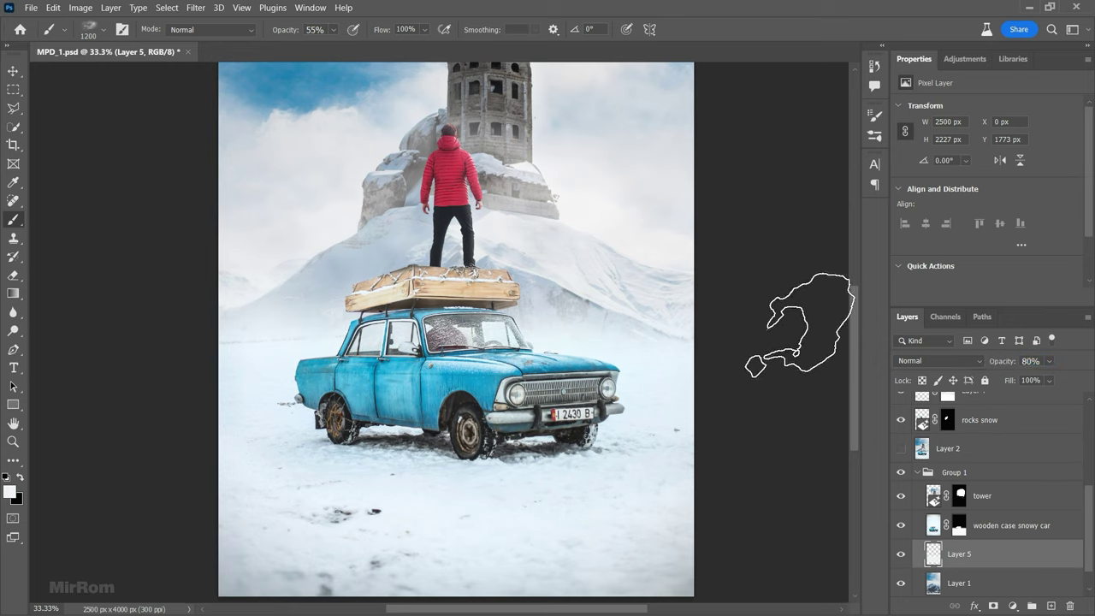
left_click_drag(1045, 375, 1039, 376)
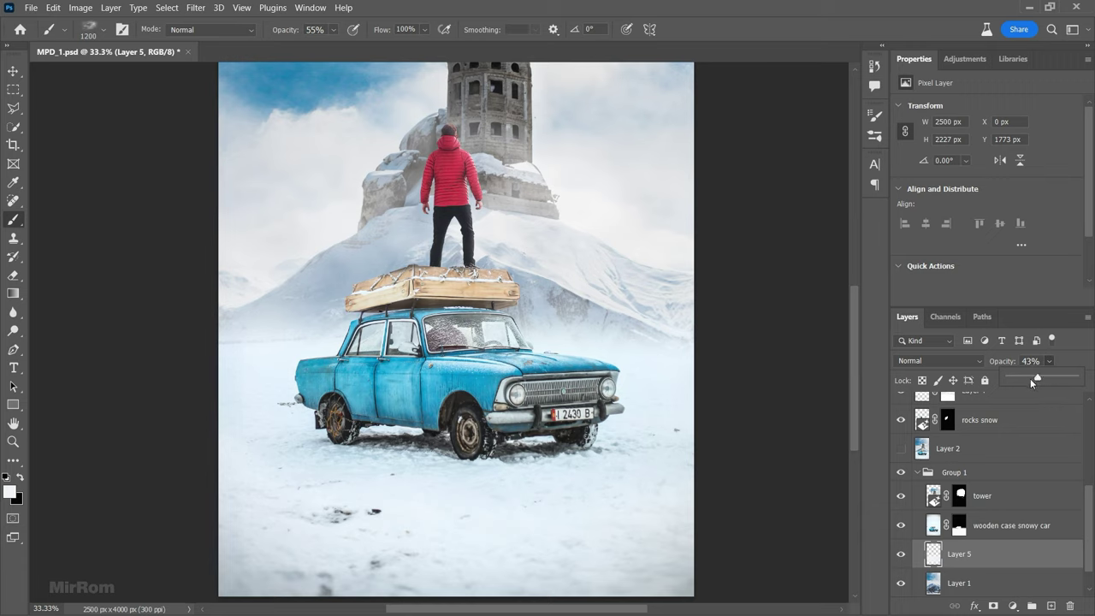
key("v")
key("ctrl+0")
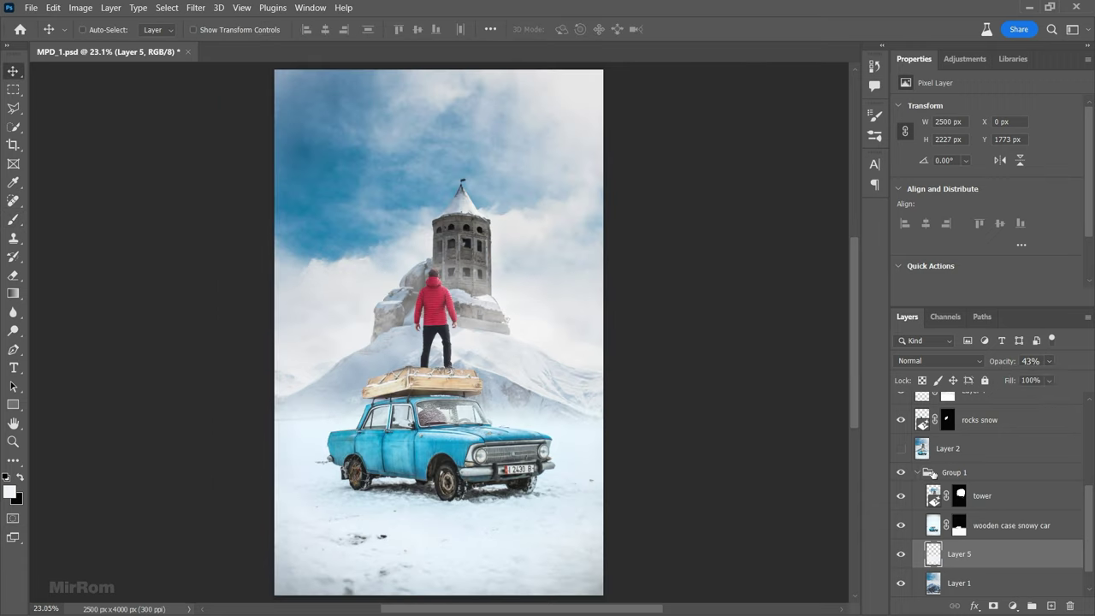
Step: Open Snow.png and drag it into the poster above Color Balance 1
left_click(932, 473)
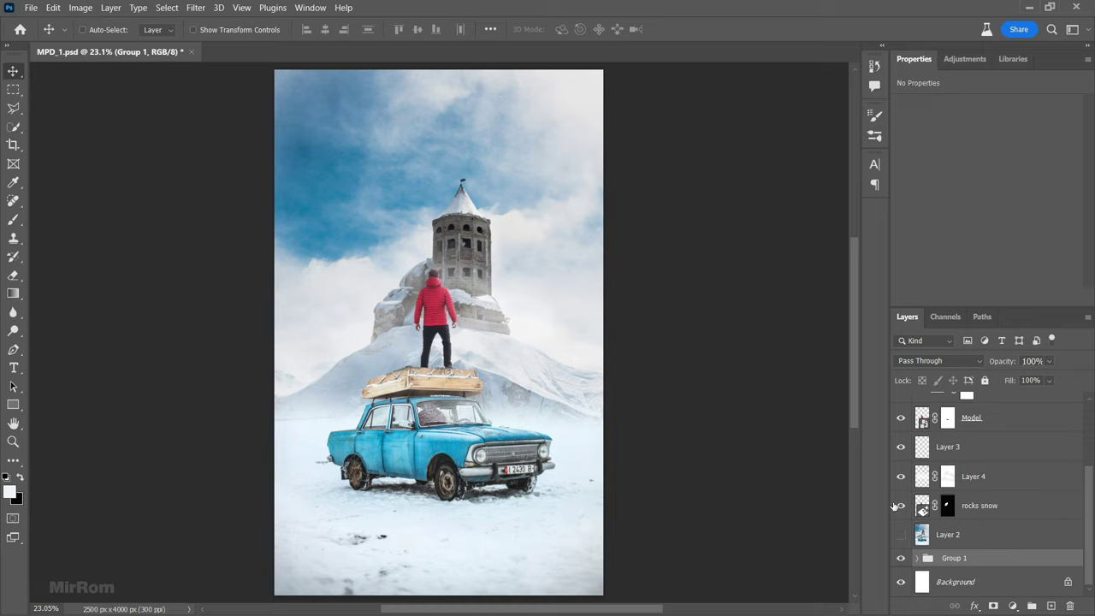
scroll(1048, 428, "up", 2)
scroll(1048, 428, "up", 2)
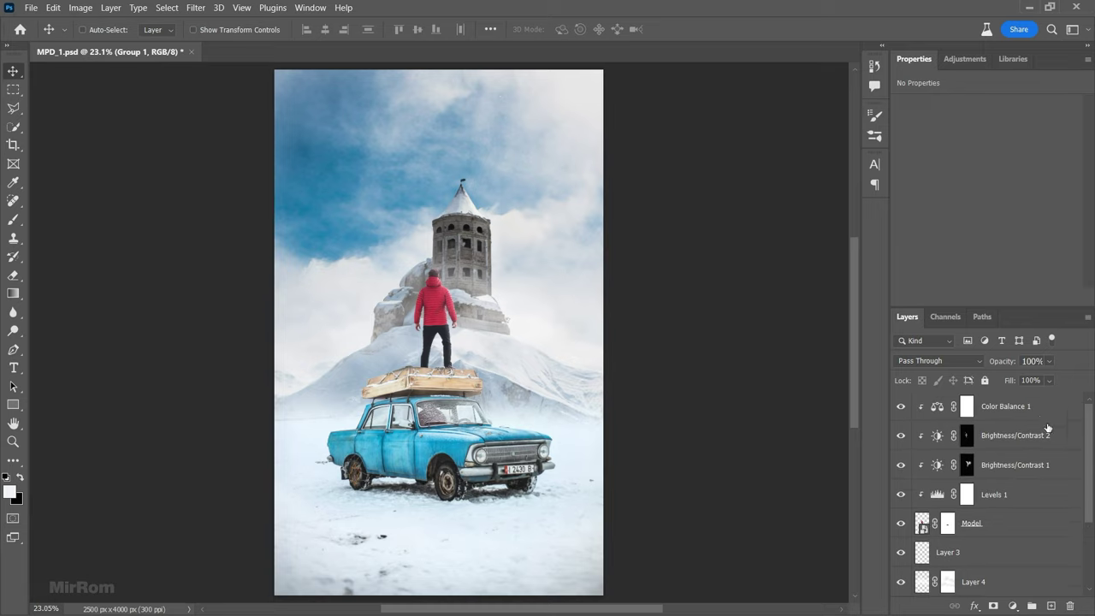
left_click(1042, 413)
left_click(31, 9)
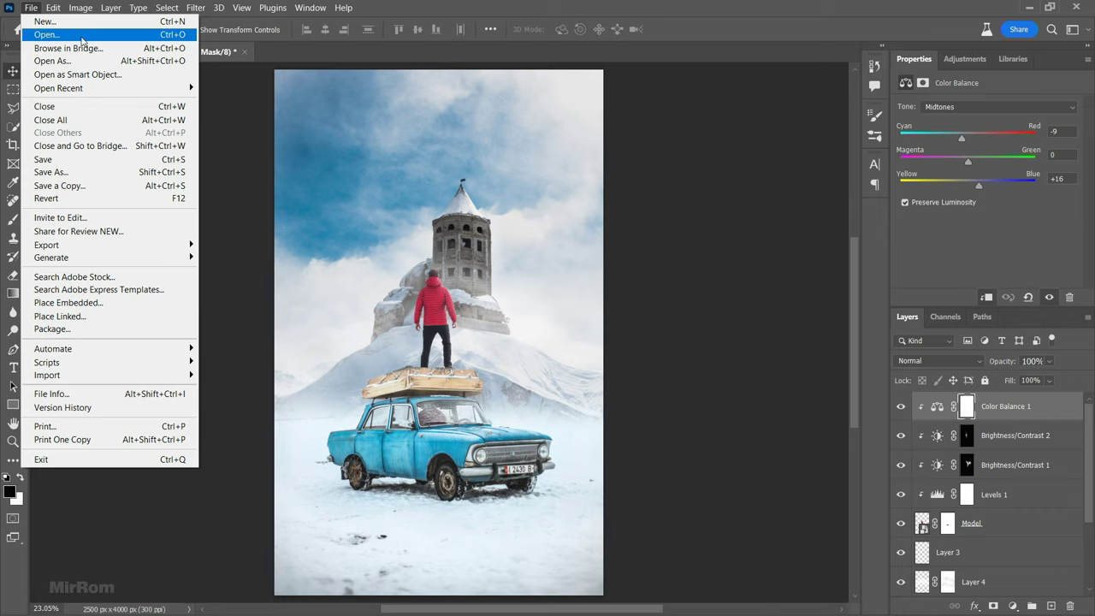
mouse_move(340, 213)
left_mouse_down()
mouse_move(340, 143)
mouse_move(298, 133)
left_mouse_up()
Step: Scale the snow overlay to 3002 × 4146 px to cover the whole poster
key("ctrl+minus")
key("ctrl+t")
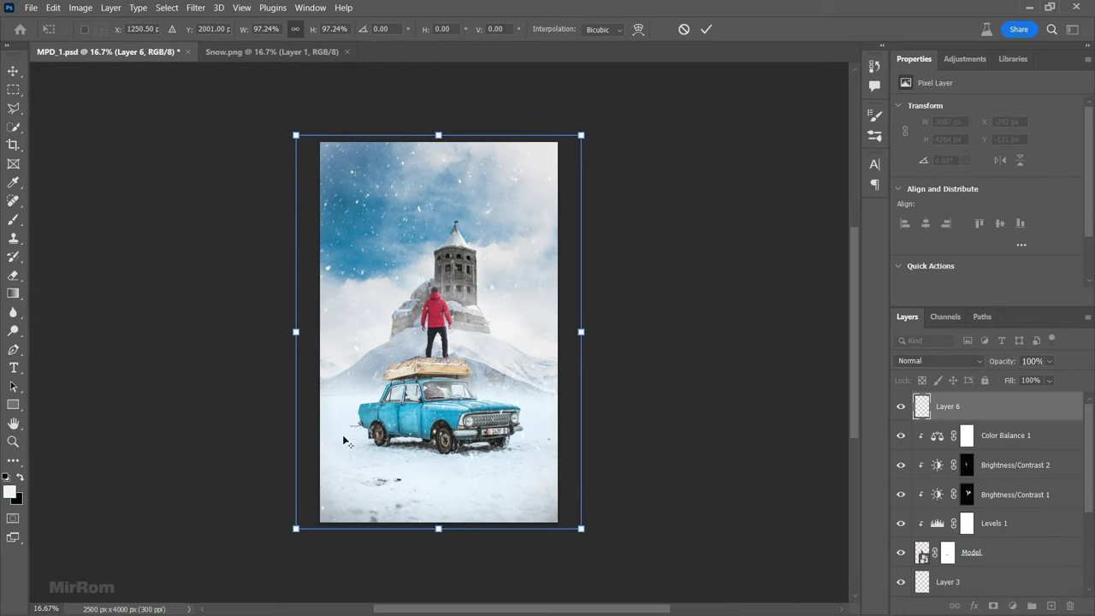
left_click_drag(439, 344, 453, 337)
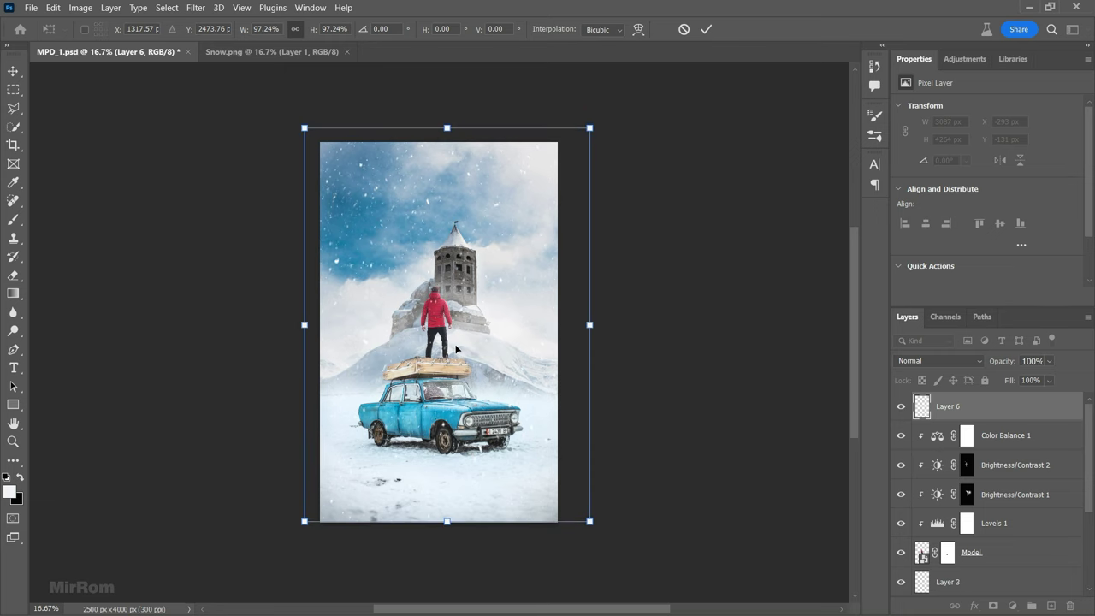
left_click(707, 31)
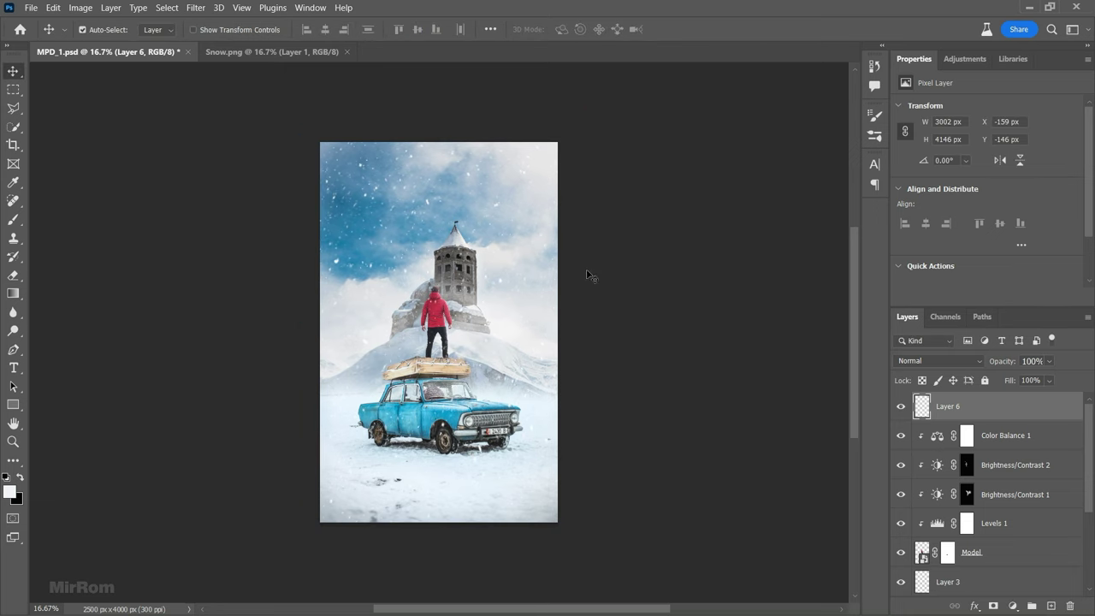
key("ctrl+plus")
key("ctrl+minus")
key("ctrl+minus")
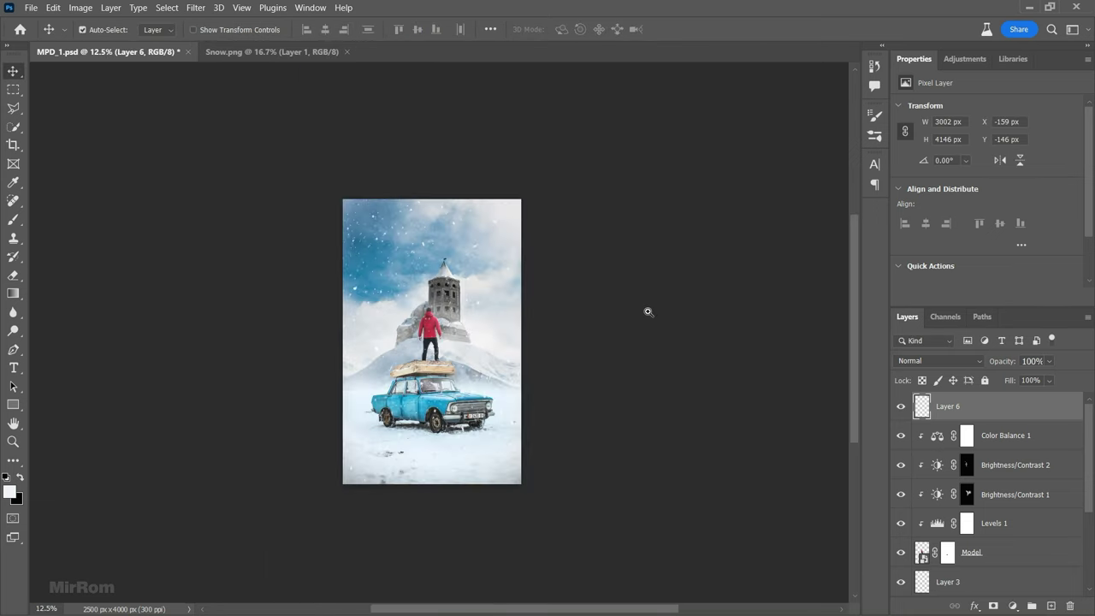
scroll(648, 311, "up", 2)
scroll(480, 311, "up", 2)
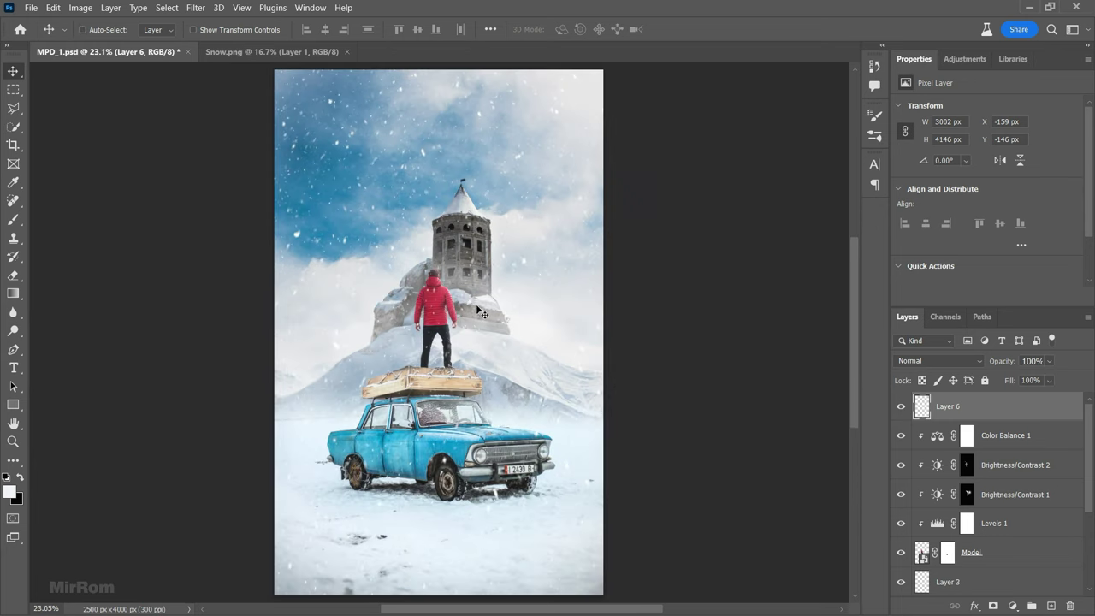
Step: Close Snow.png and add a new empty layer above the Model layer
left_click(348, 53)
key("ctrl+plus")
key("ctrl+plus")
key("ctrl+plus")
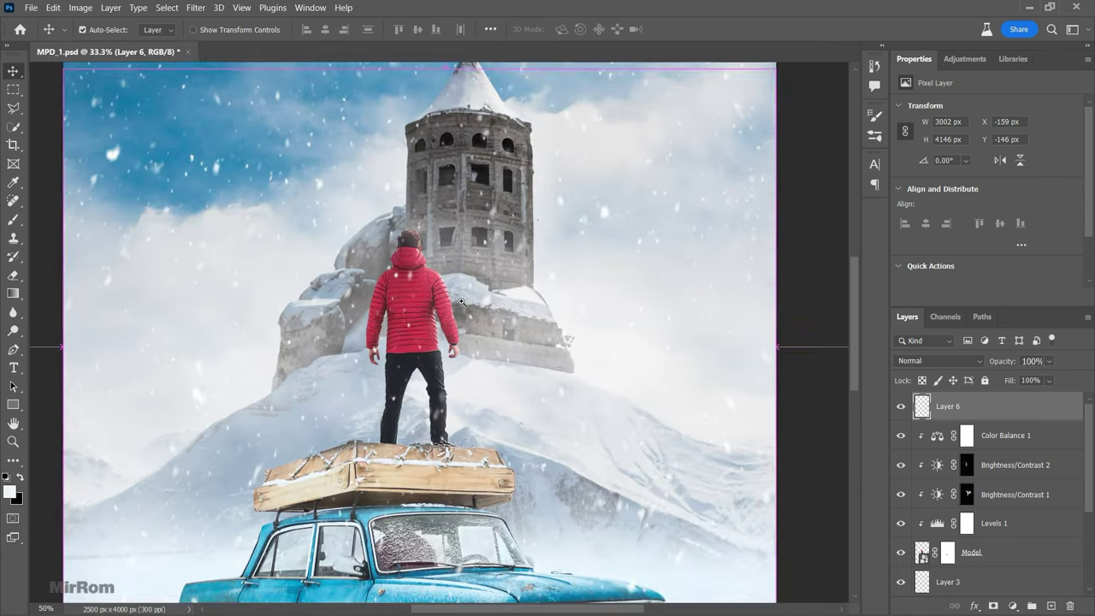
left_click(900, 553)
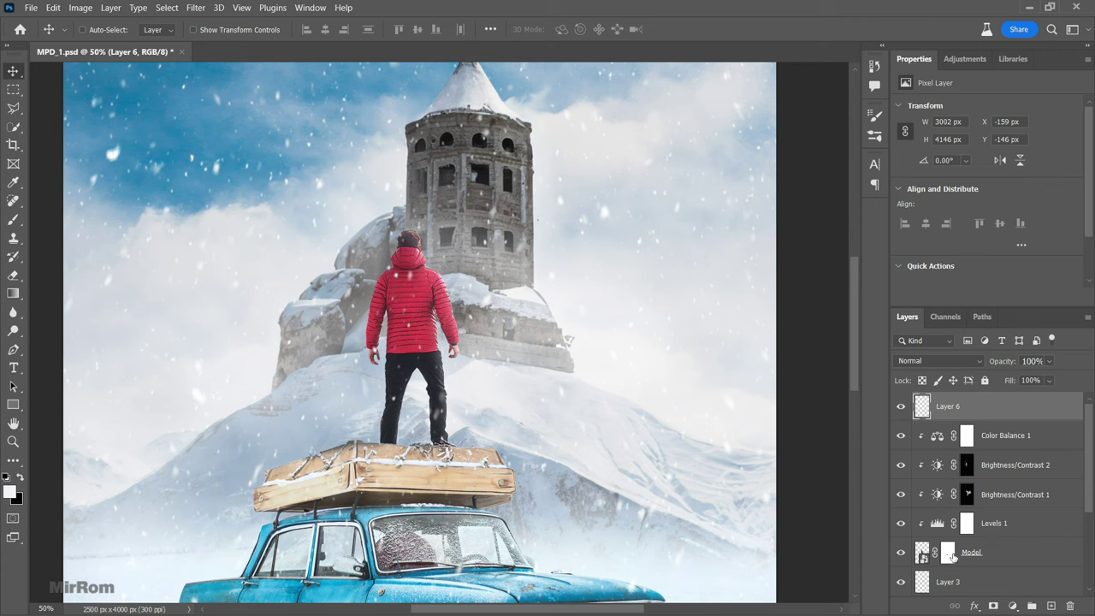
left_click(965, 554)
left_click(1045, 604)
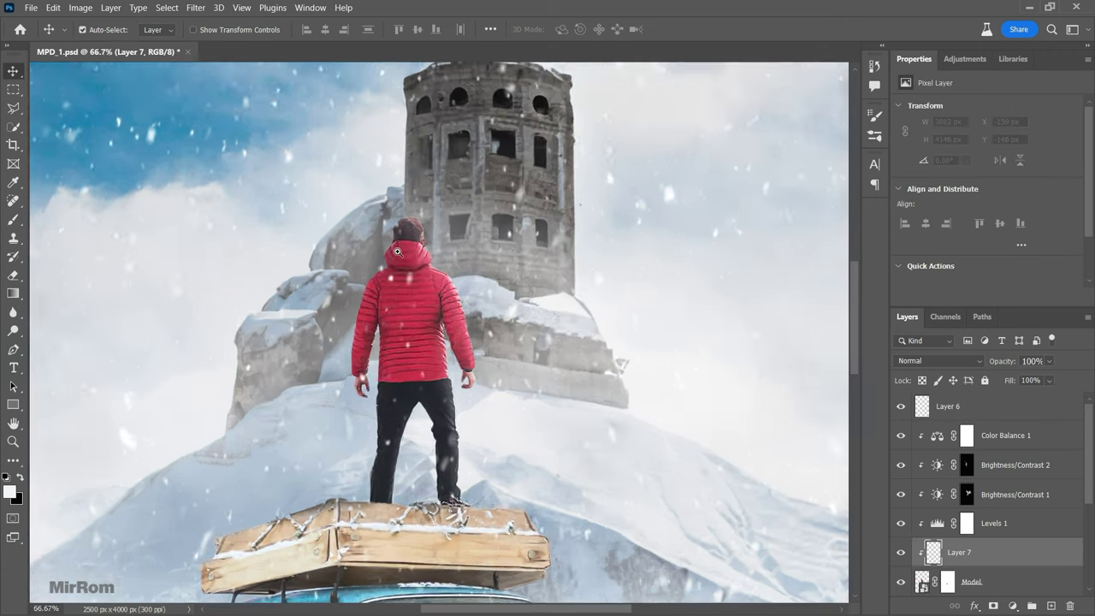
Step: Paint light 25 px soft-brush strokes along the man's jacket shoulder and hand
scroll(682, 419, "up", 1)
scroll(506, 286, "up", 2)
key("b")
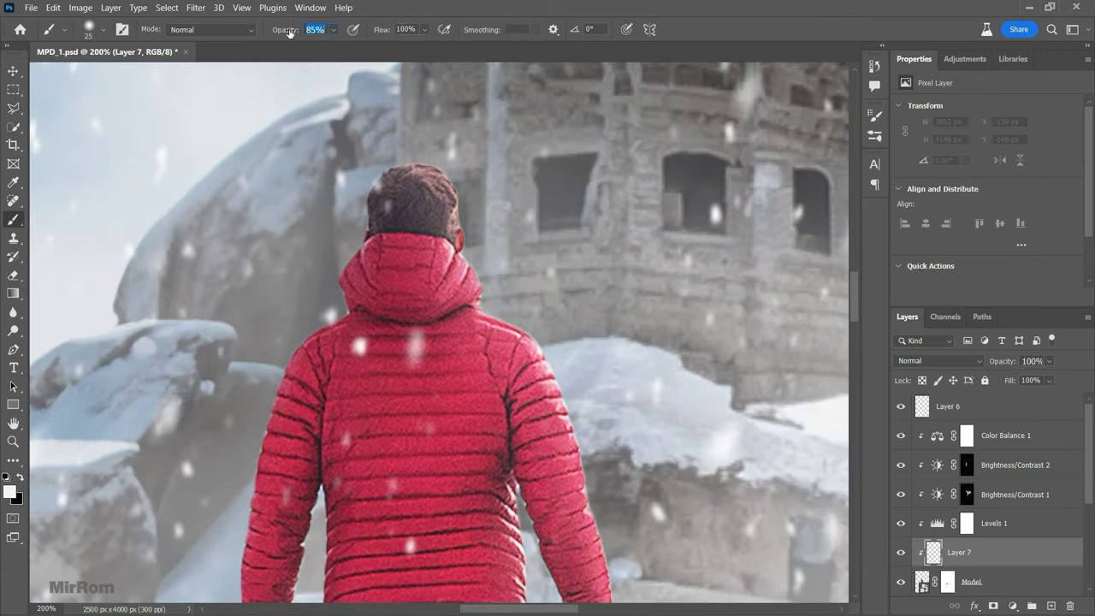
right_click(590, 183)
left_click(501, 315)
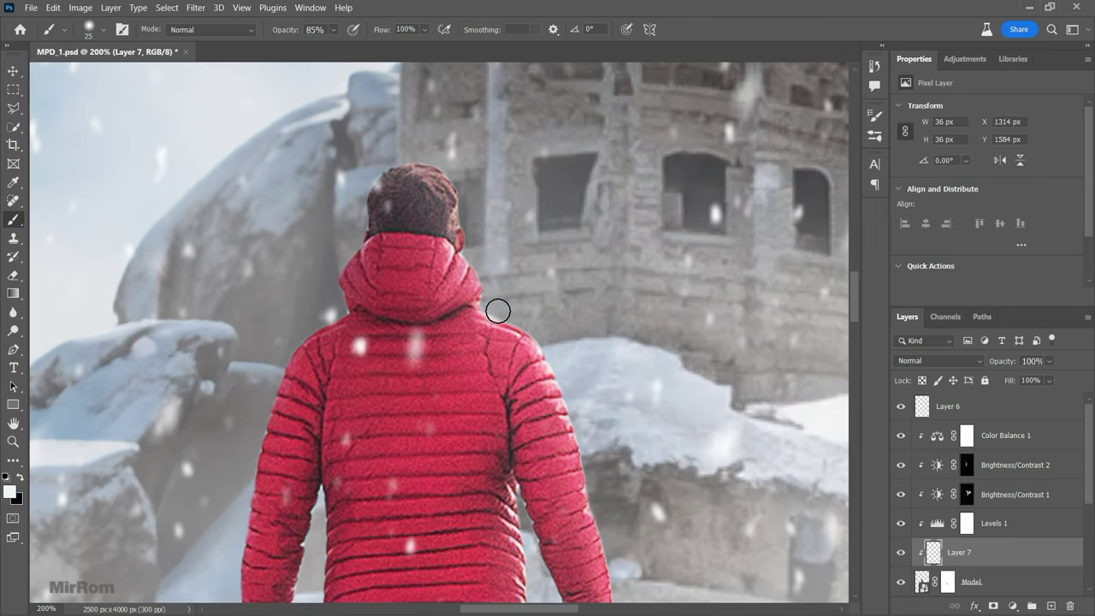
mouse_move(526, 319)
left_mouse_down()
mouse_move(536, 329)
mouse_move(432, 168)
left_mouse_up()
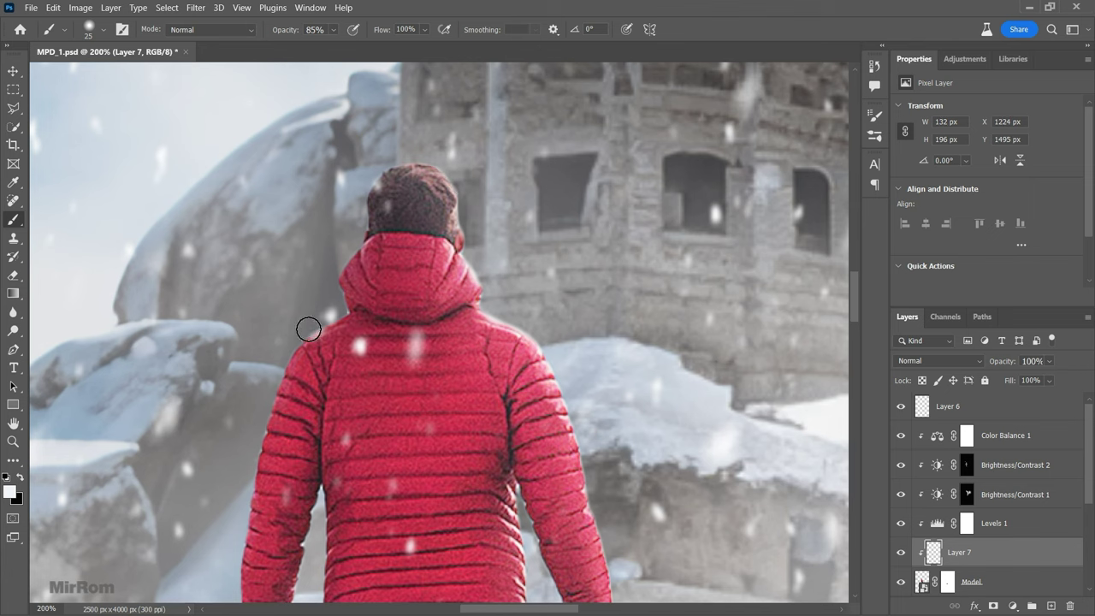
left_click_drag(309, 328, 283, 327)
scroll(609, 306, "down", 5)
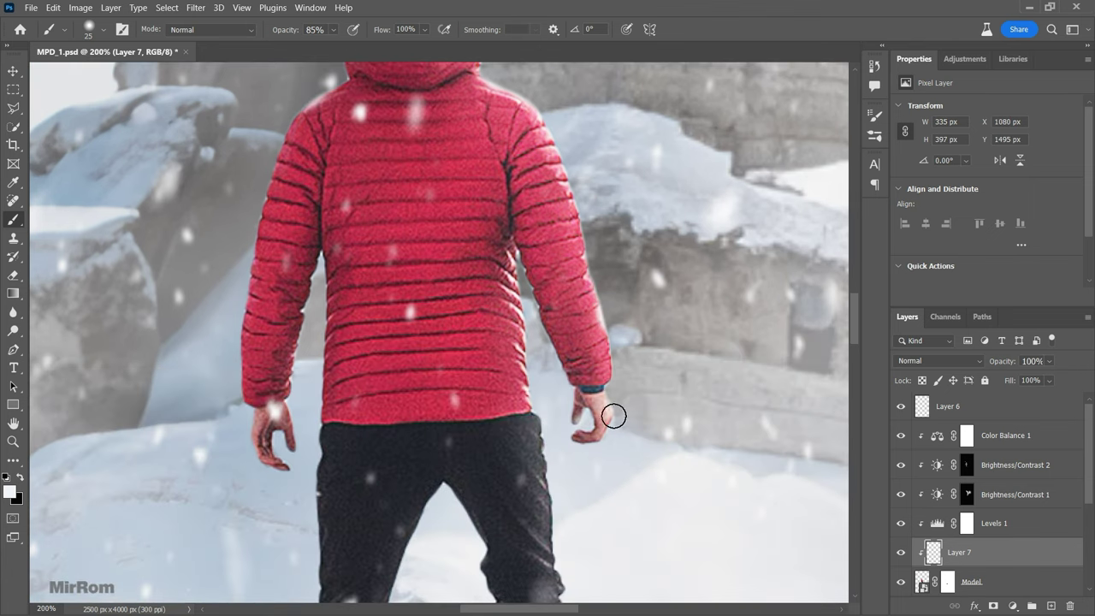
mouse_move(613, 416)
left_mouse_down()
mouse_move(562, 430)
mouse_move(621, 396)
left_mouse_up()
key("ctrl+minus")
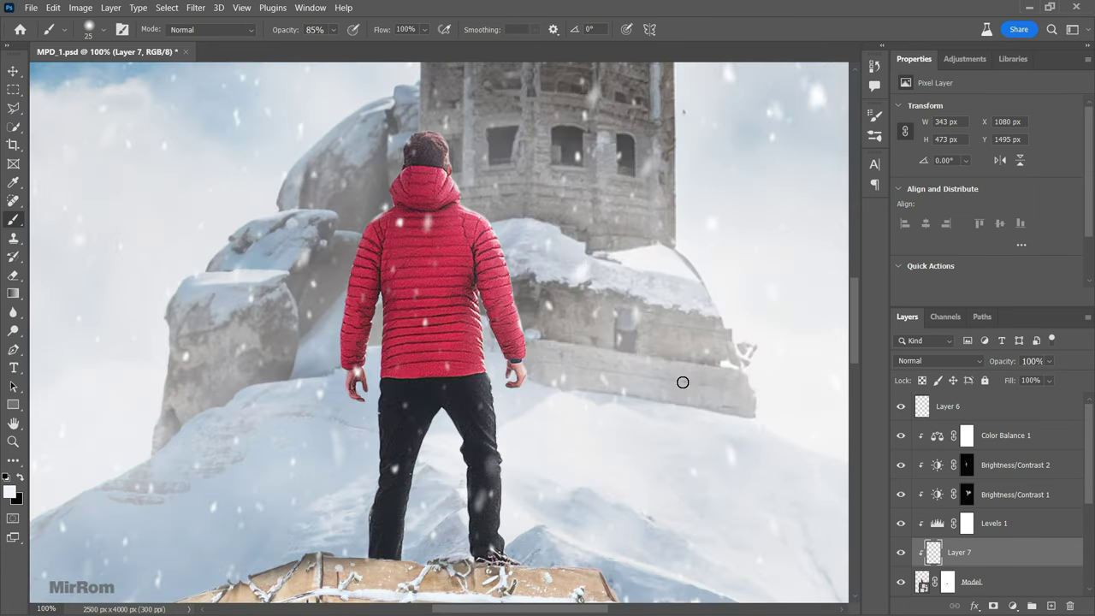
Step: Check Layer 6 and Model in the Layers panel, then reselect Layer 7
left_click(996, 419)
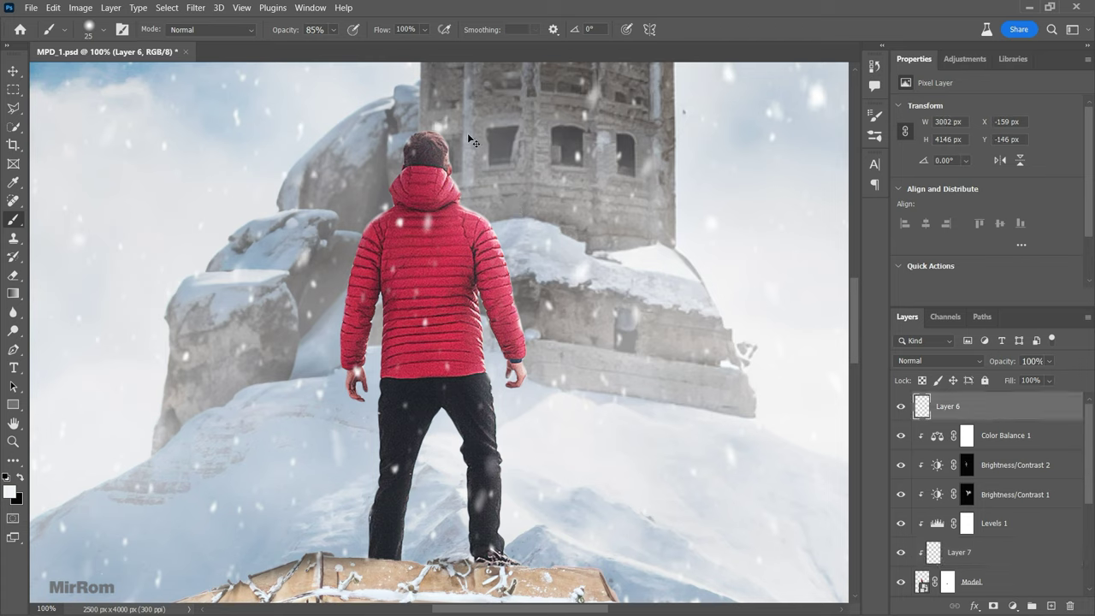
left_click(1035, 582)
left_click(981, 527)
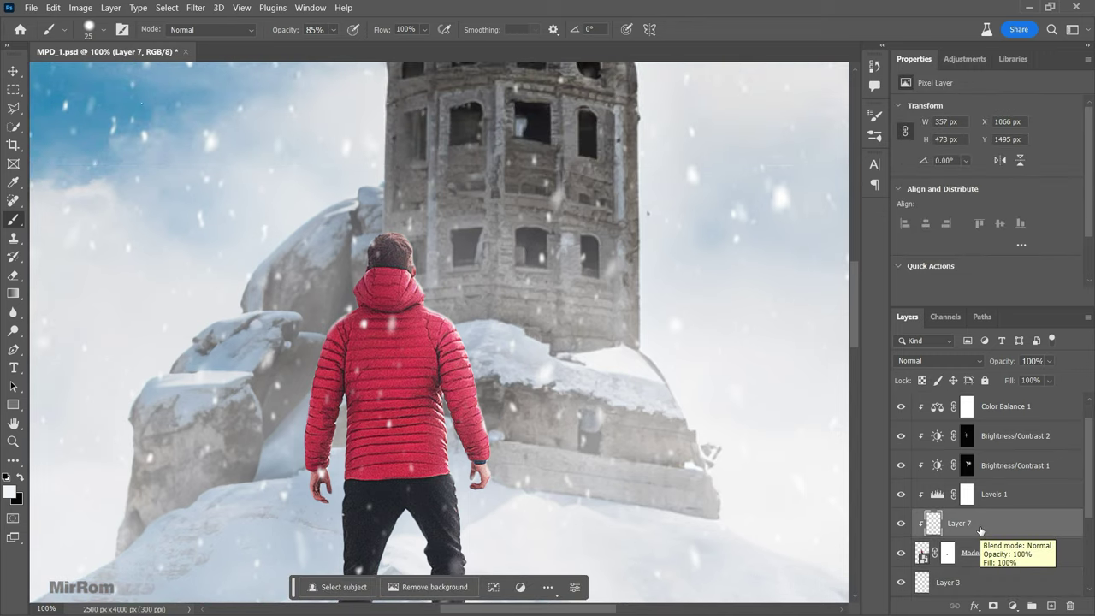
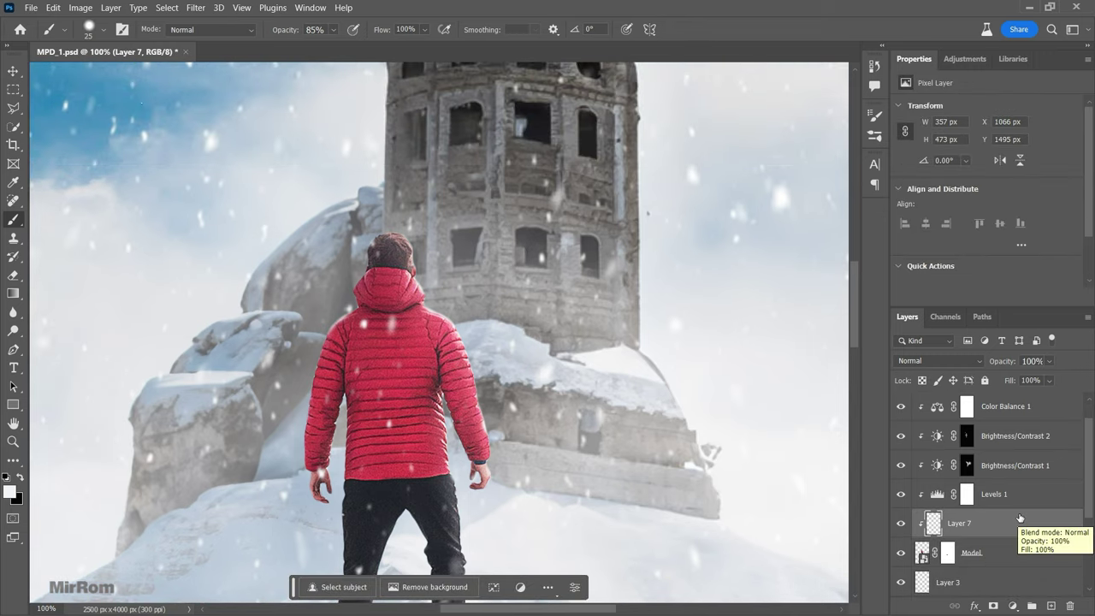
Step: Select Layer 6, fit the image on screen, and turn off the Contextual Task Bar
scroll(1086, 483, "up", 1)
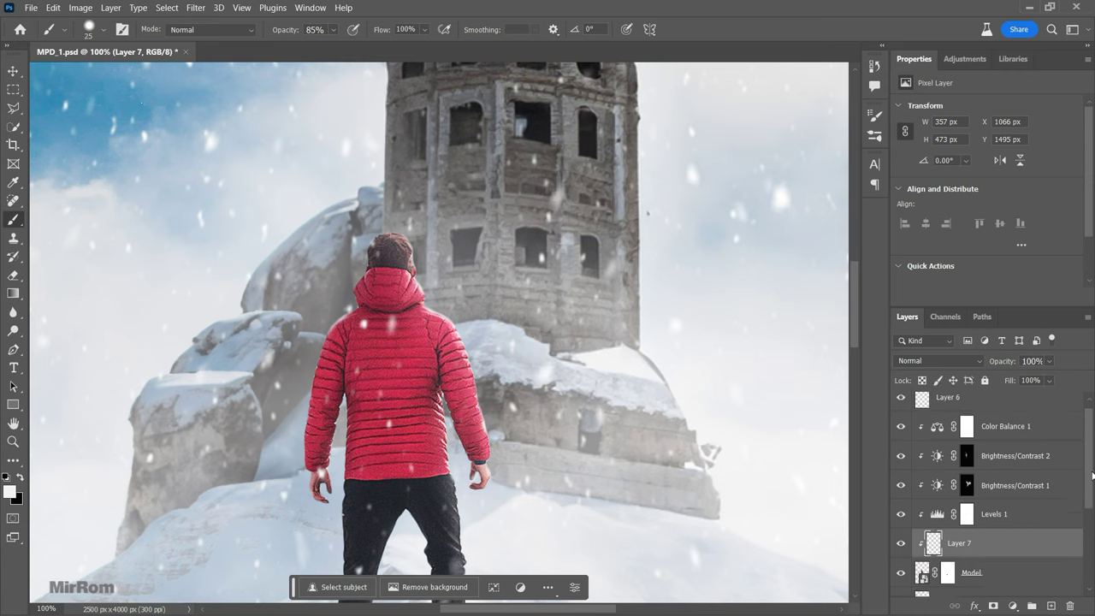
left_click(988, 411)
key("ctrl+0")
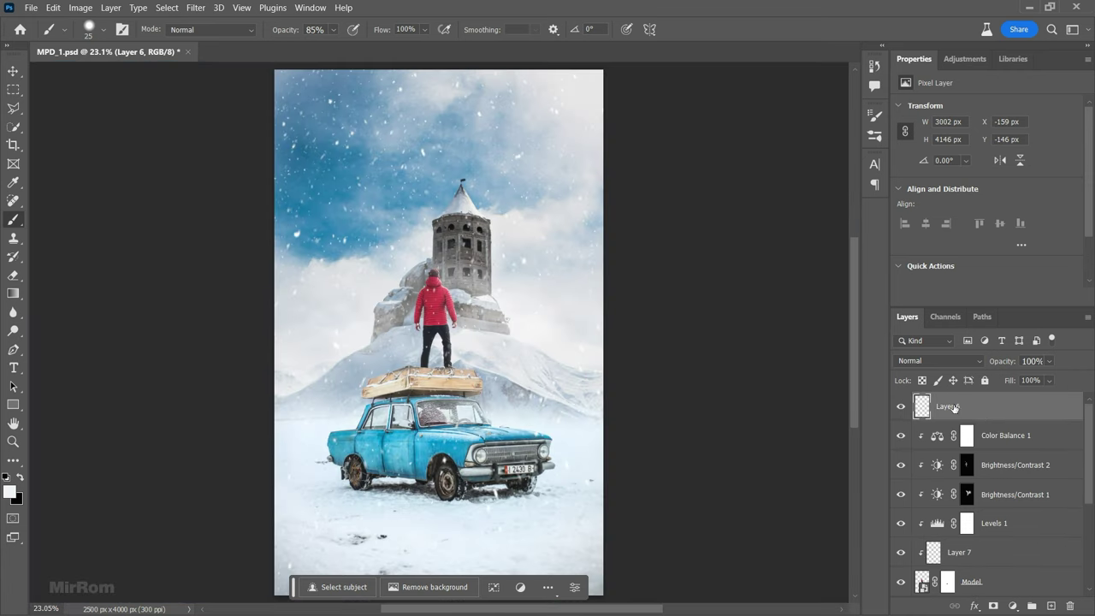
key("v")
left_click(311, 8)
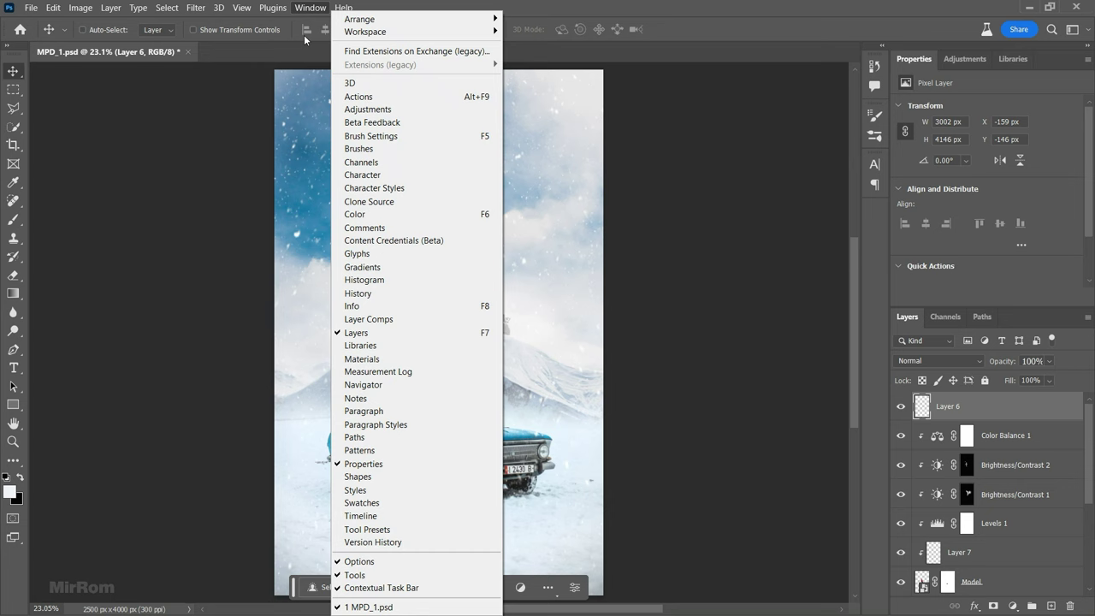
left_click(376, 586)
Step: Set Layer 6's opacity to 71% and hide the layer
key("ctrl+s")
type("00")
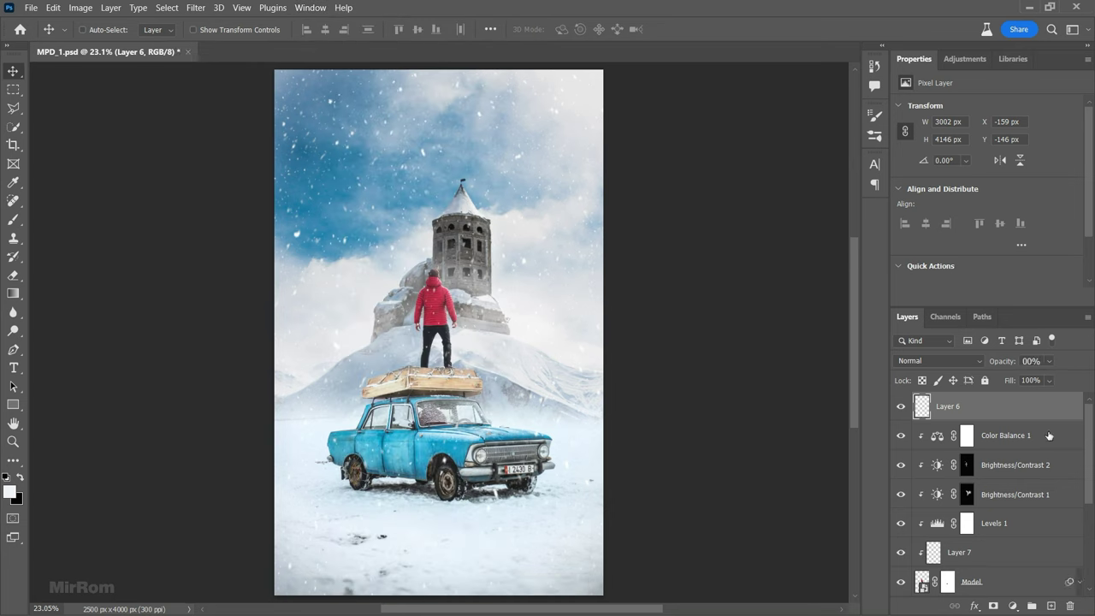
left_click_drag(1049, 361, 1051, 380)
left_click(904, 409)
Step: Expand Group 1 and select the wooden case snowy car layer
scroll(1001, 423, "down", 3)
scroll(1008, 436, "down", 2)
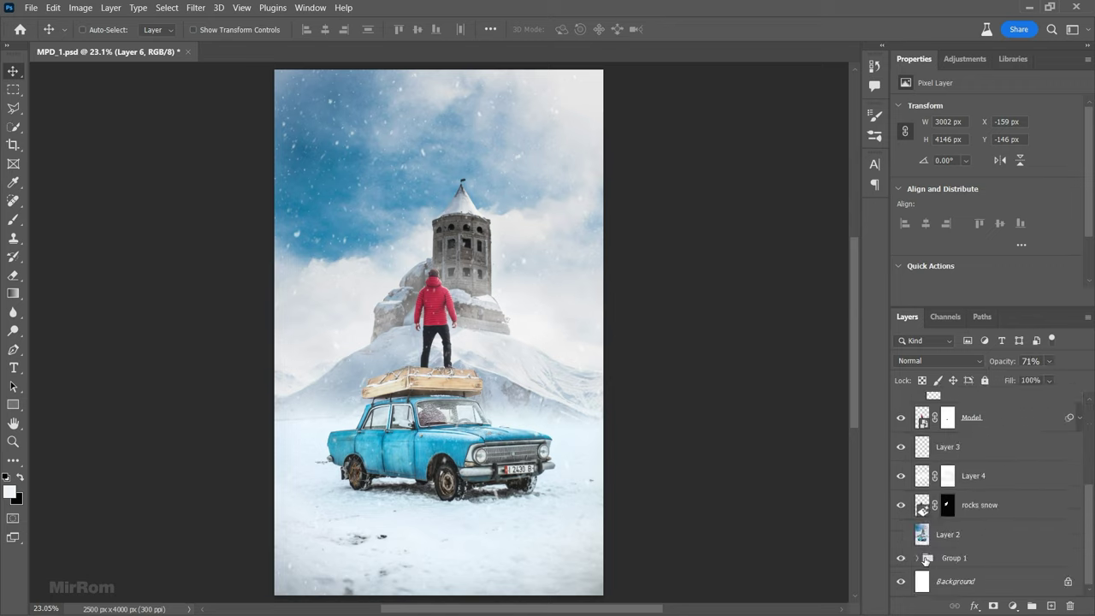
left_click(917, 558)
scroll(959, 514, "down", 2)
left_click(995, 496)
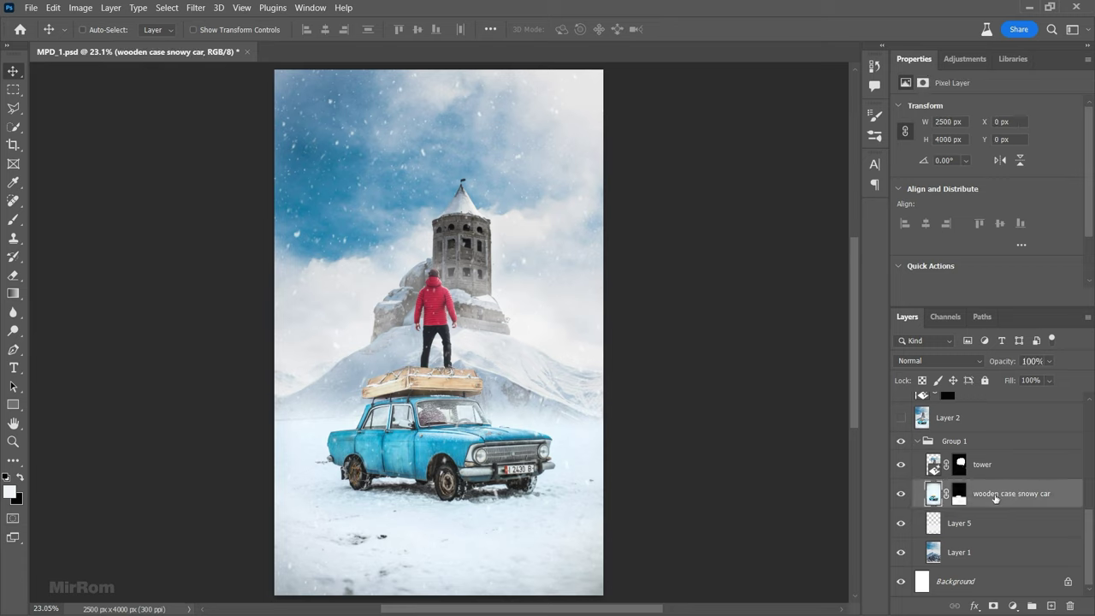
Step: Add a Brightness/Contrast adjustment clipped to the car, lower brightness, and invert its mask
left_click(964, 58)
left_click(949, 203)
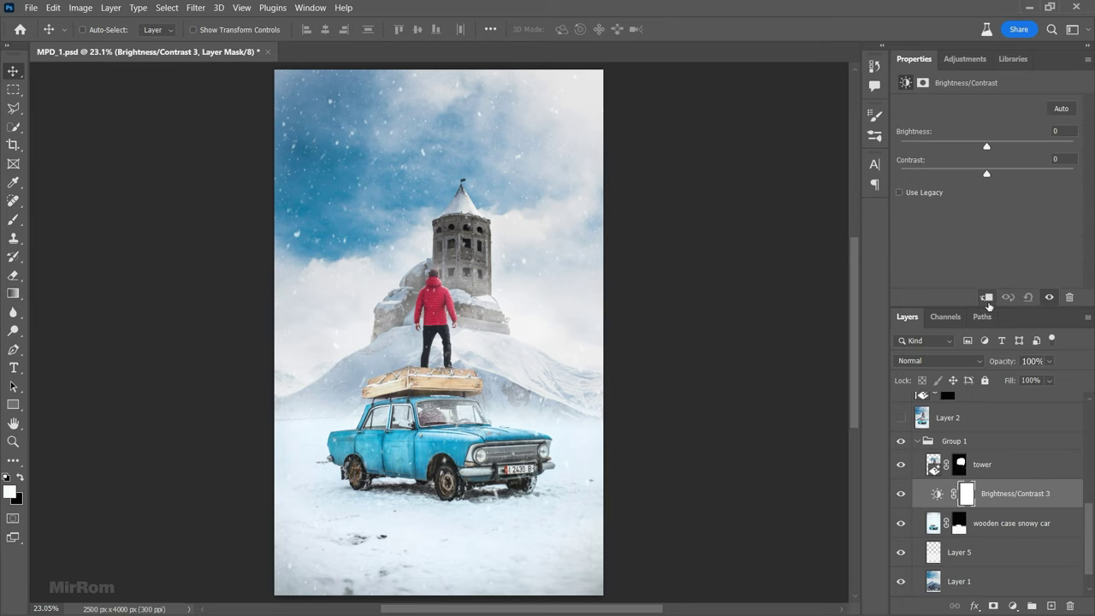
left_click(986, 297)
left_click_drag(987, 147, 950, 152)
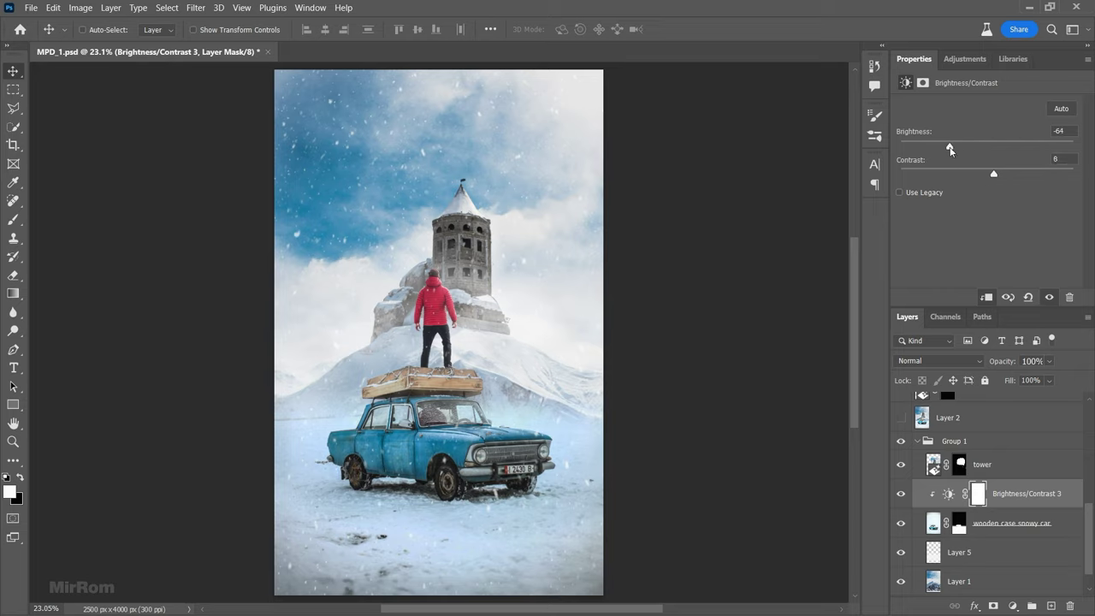
left_click(978, 493)
key("ctrl+i")
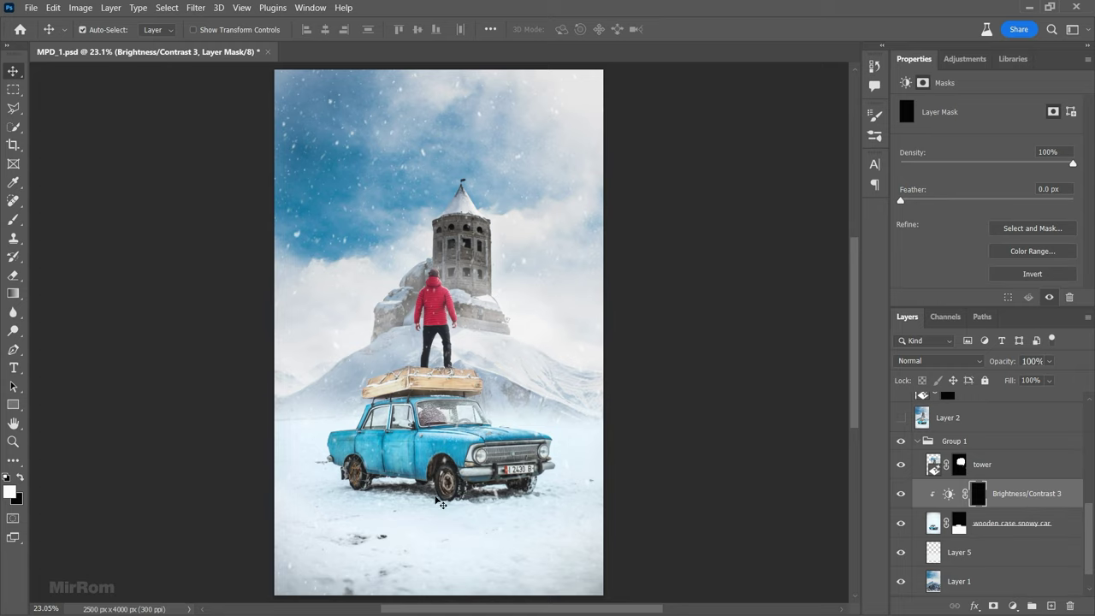
Step: Paint shading onto the wooden case in the mask with a 28% opacity brush
scroll(384, 452, "up", 2)
scroll(384, 451, "up", 1)
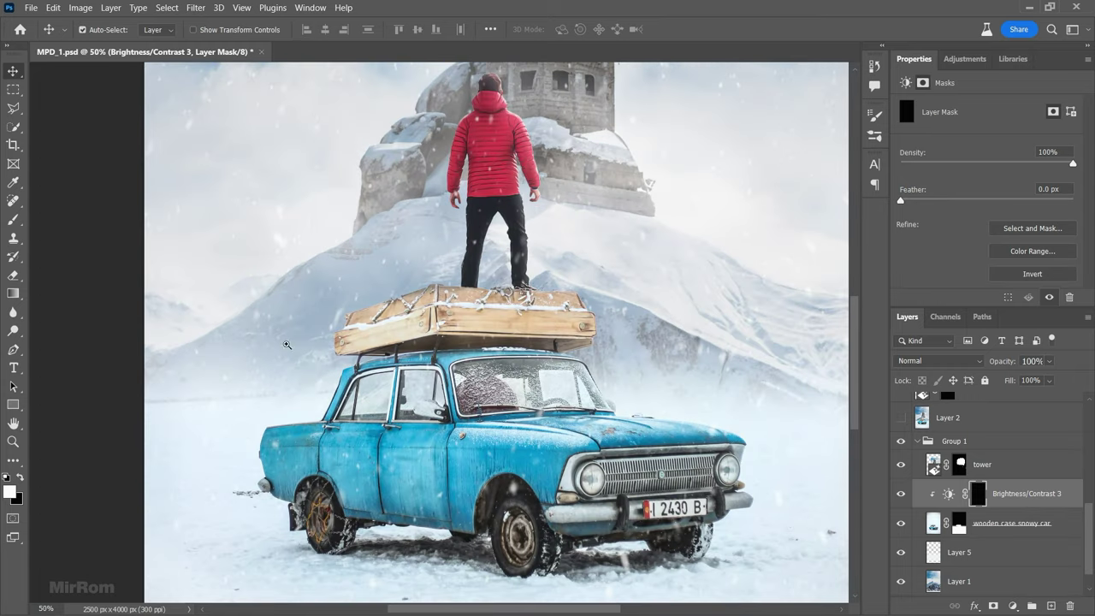
scroll(287, 345, "up", 1)
key("b")
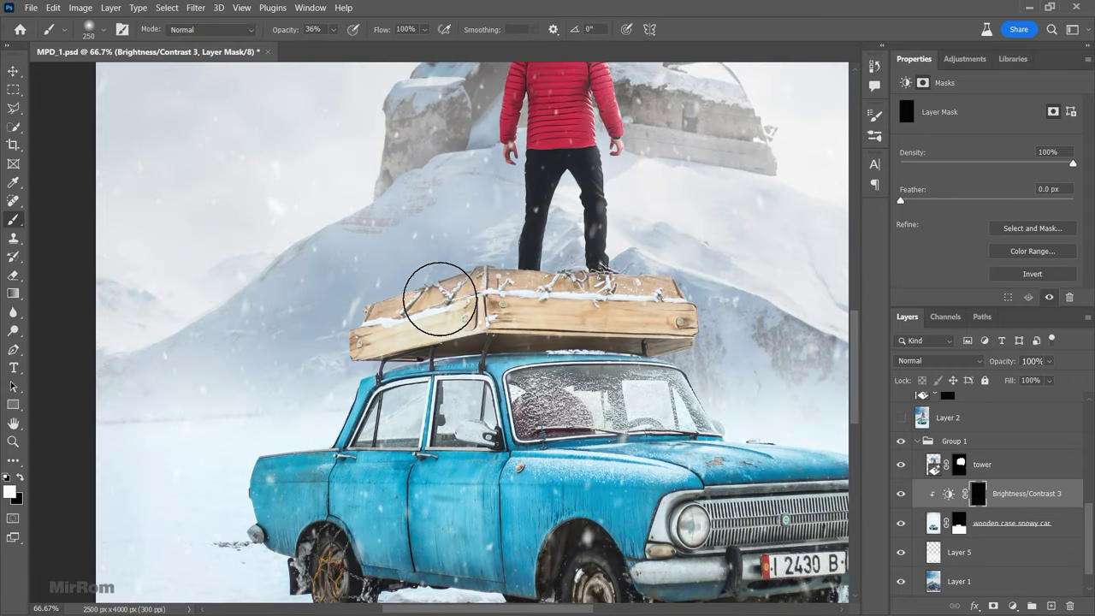
left_click(333, 29)
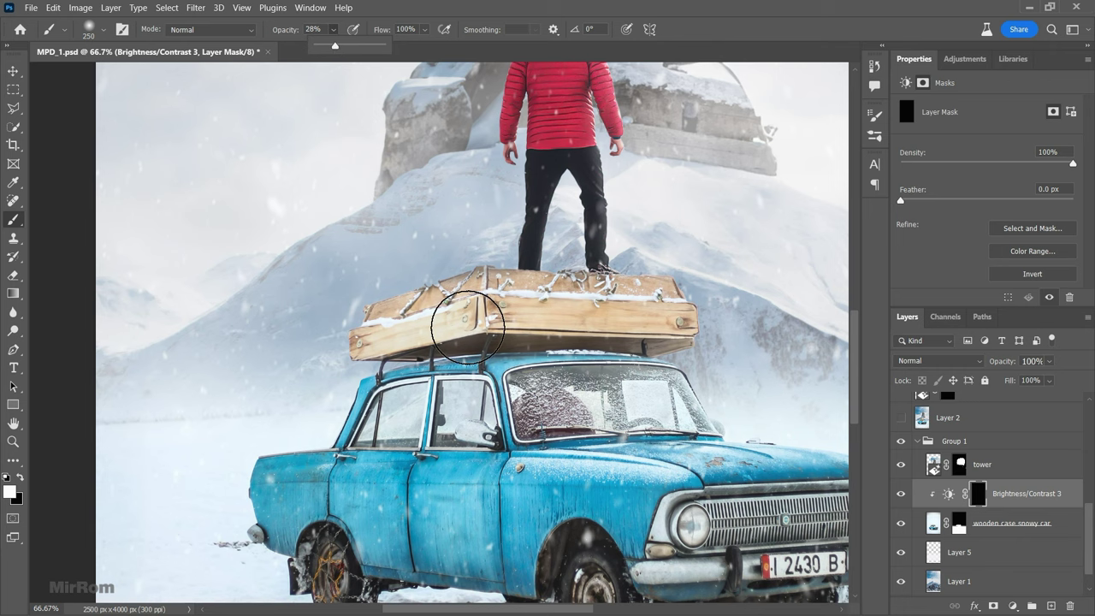
key("bracketleft")
key("bracketleft")
key("bracketleft")
key("bracketleft")
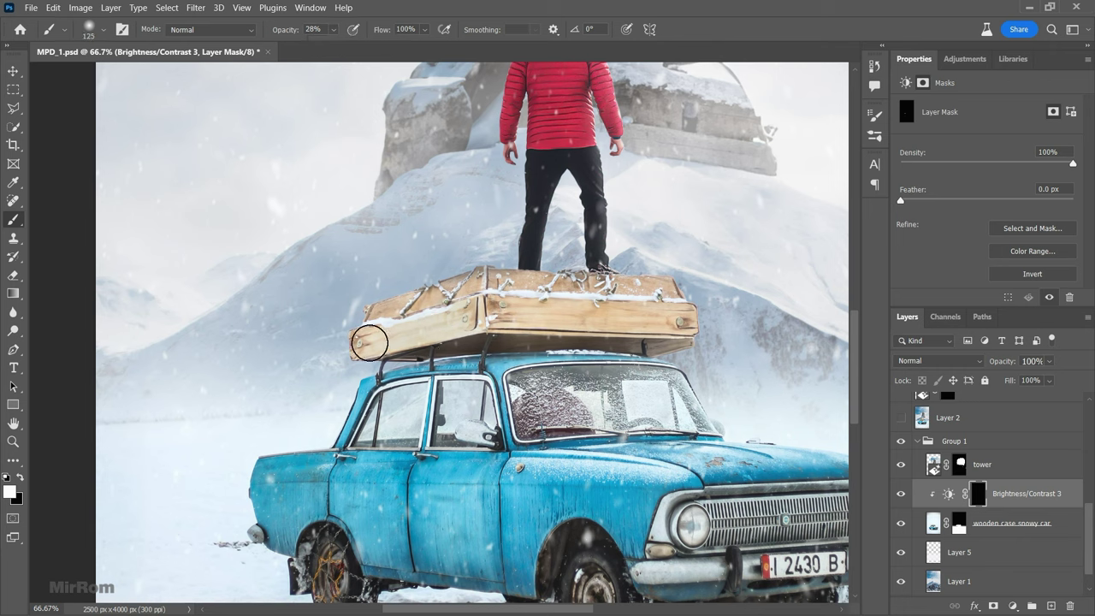
mouse_move(369, 343)
left_mouse_down()
mouse_move(453, 313)
mouse_move(384, 320)
mouse_move(447, 306)
left_mouse_up()
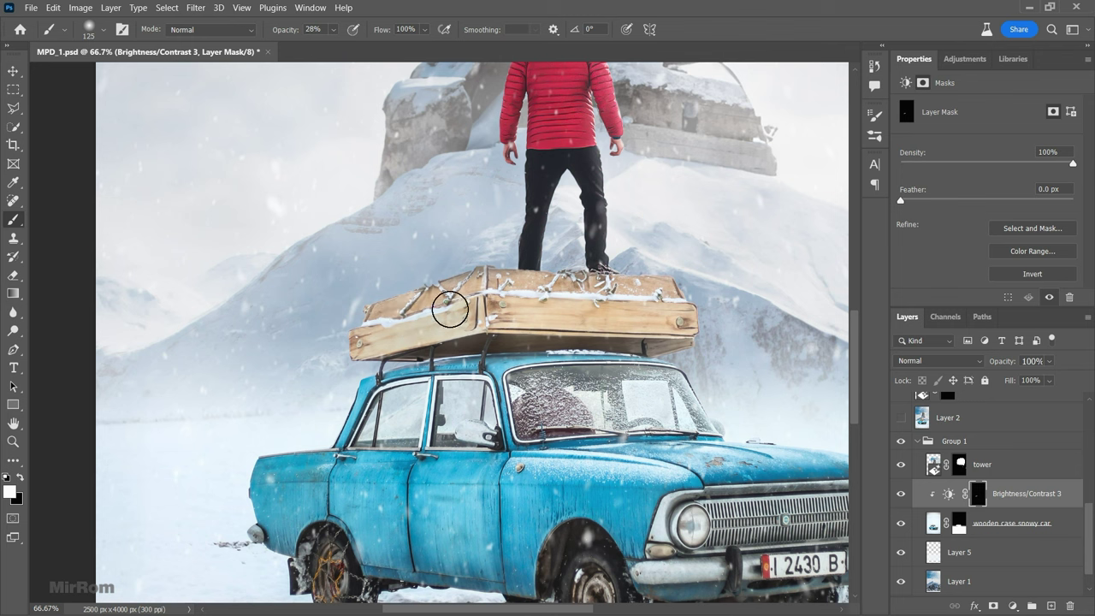
Step: Resize the brush between 60 and 400 px, settling on 175
key("bracketleft")
key("bracketright")
key("bracketright")
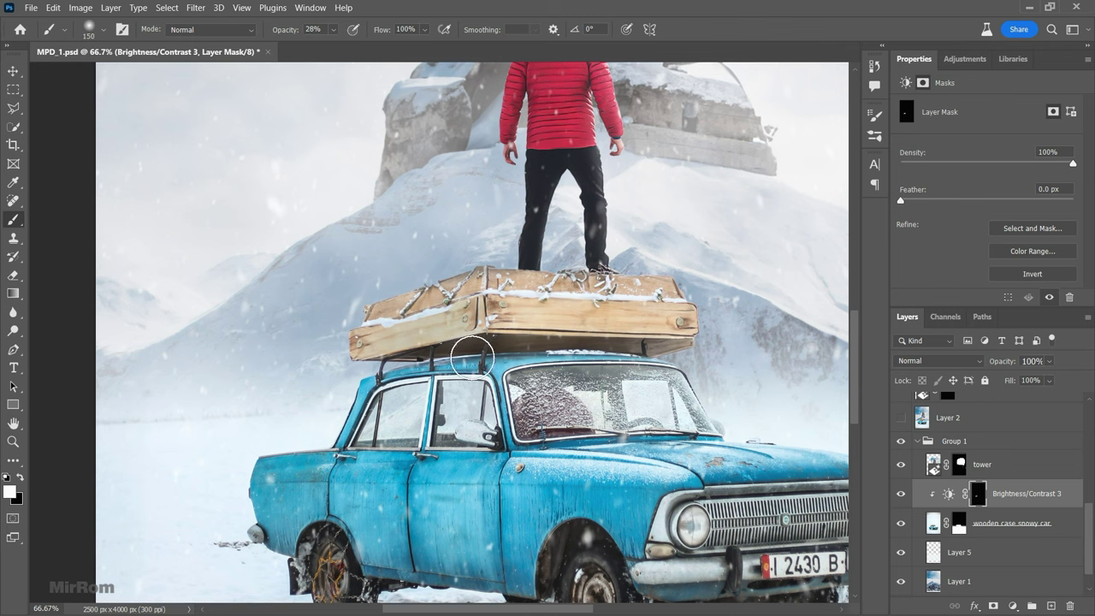
key("bracketright")
key("bracketright")
scroll(496, 299, "down", 3)
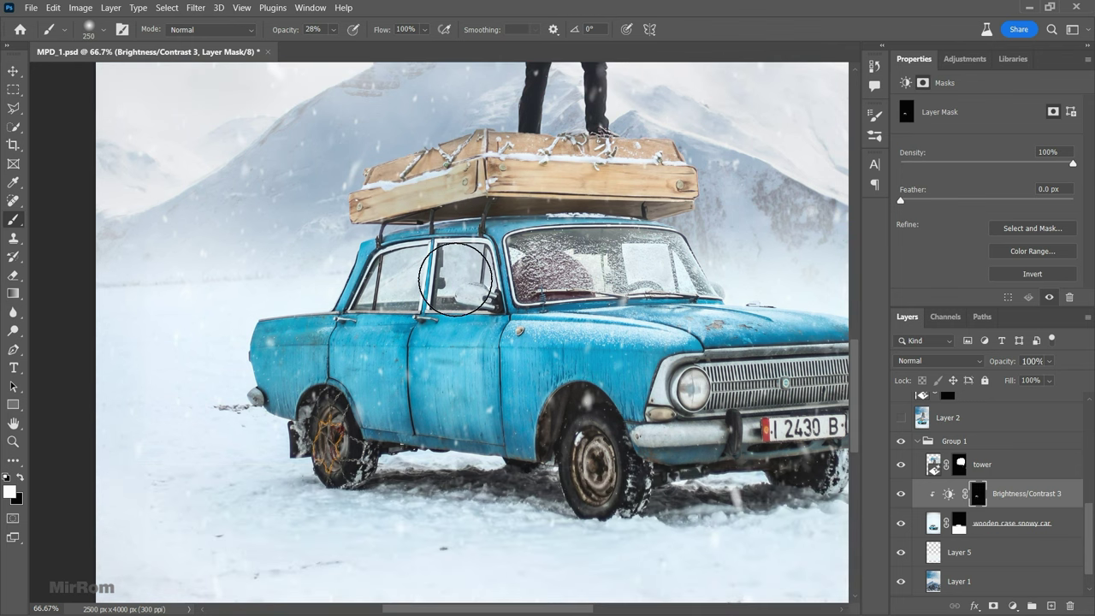
key("bracketright")
key("bracketright")
key("bracketright")
key("bracketleft")
key("bracketleft")
key("bracketleft")
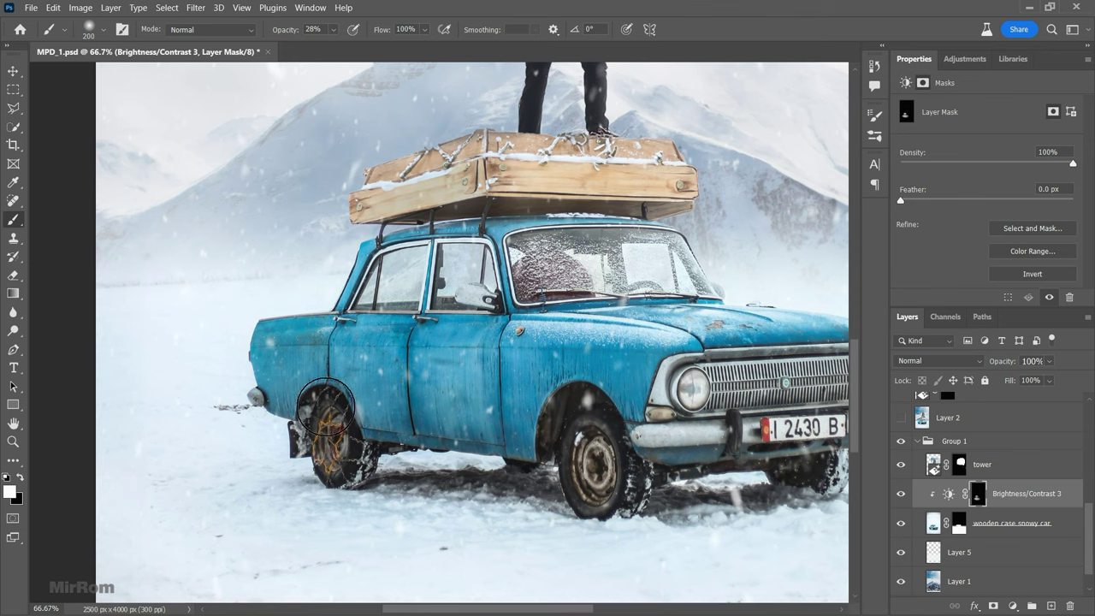
key("bracketright")
key("bracketright")
key("bracketright")
key("ctrl+minus")
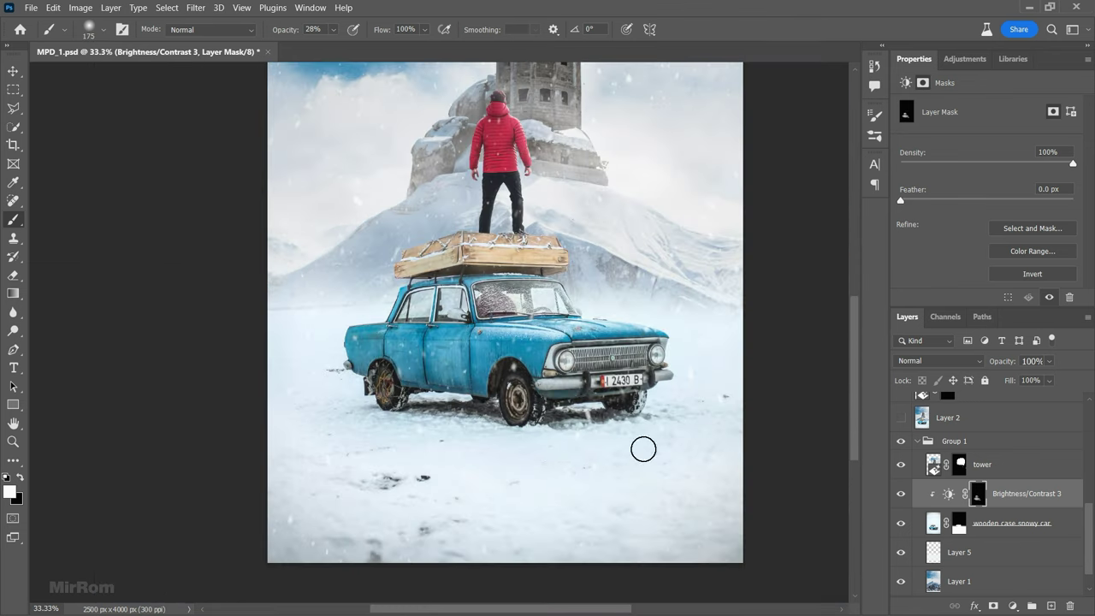
key("bracketright")
key("bracketright")
key("bracketright")
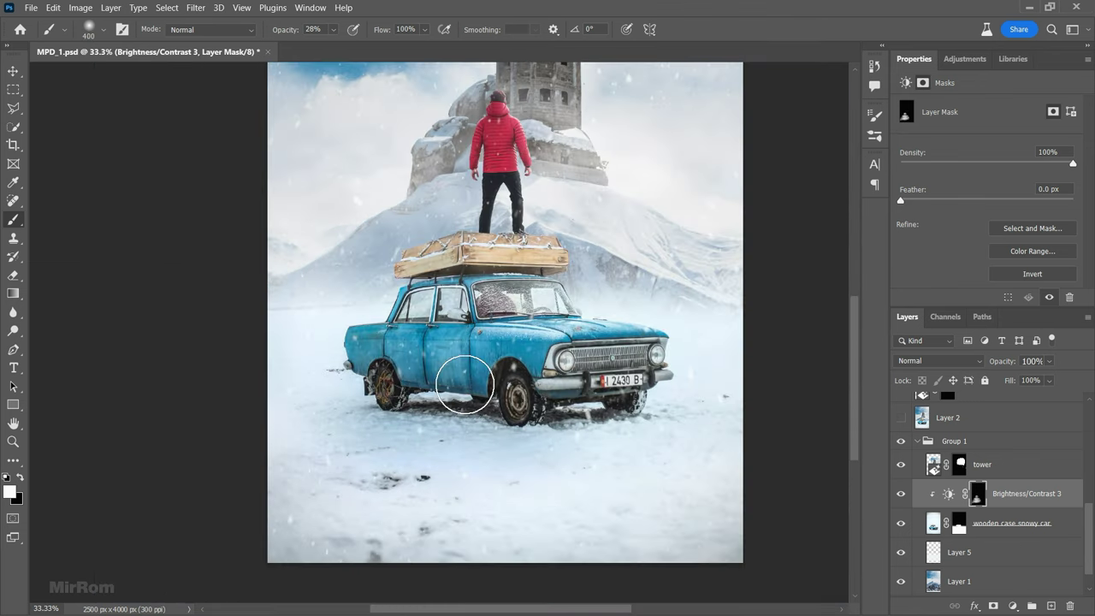
key("bracketleft")
key("bracketleft")
key("bracketleft")
Step: Switch to the Move tool, fit the whole image in view, and scroll the Layers panel up
key("v")
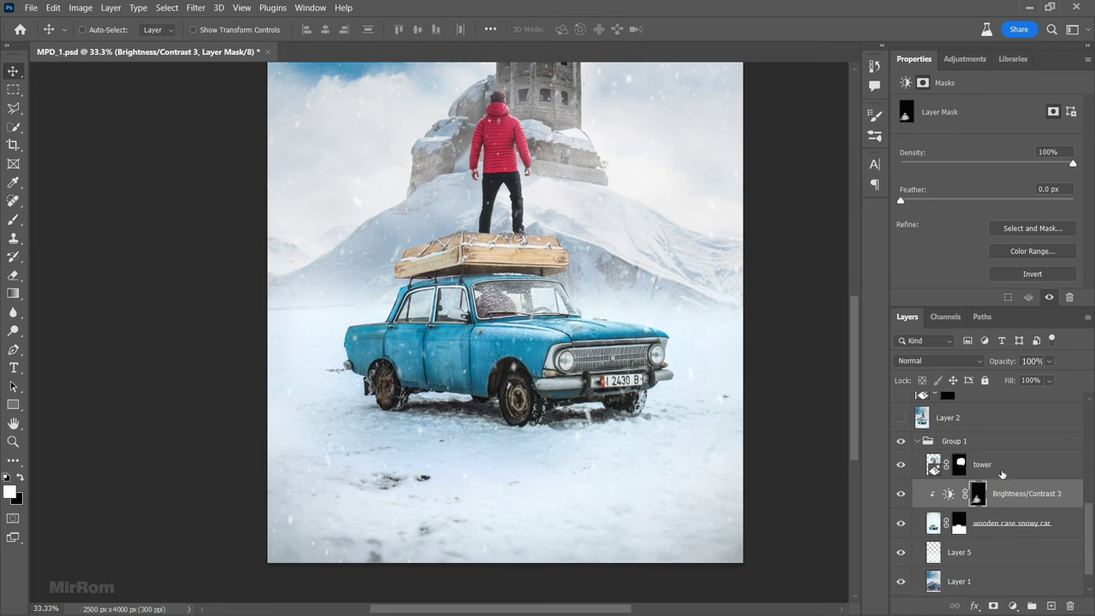
key("ctrl+0")
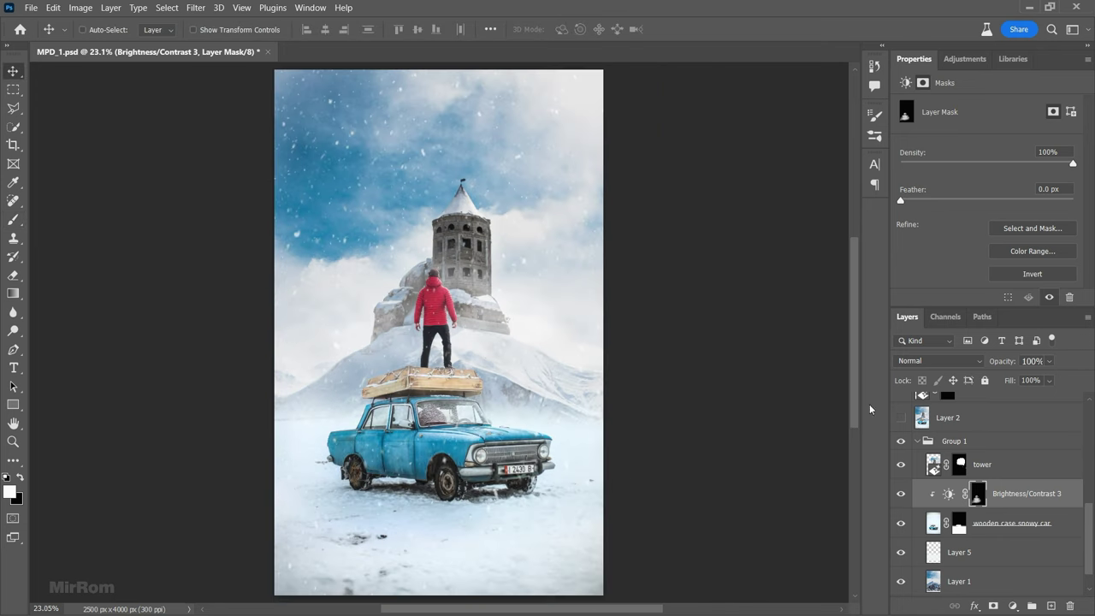
scroll(1014, 450, "up", 3)
scroll(1014, 451, "up", 2)
Step: Stamp all visible layers above Layer 6 into a merged layer and convert it to a smart object
left_click(1025, 406)
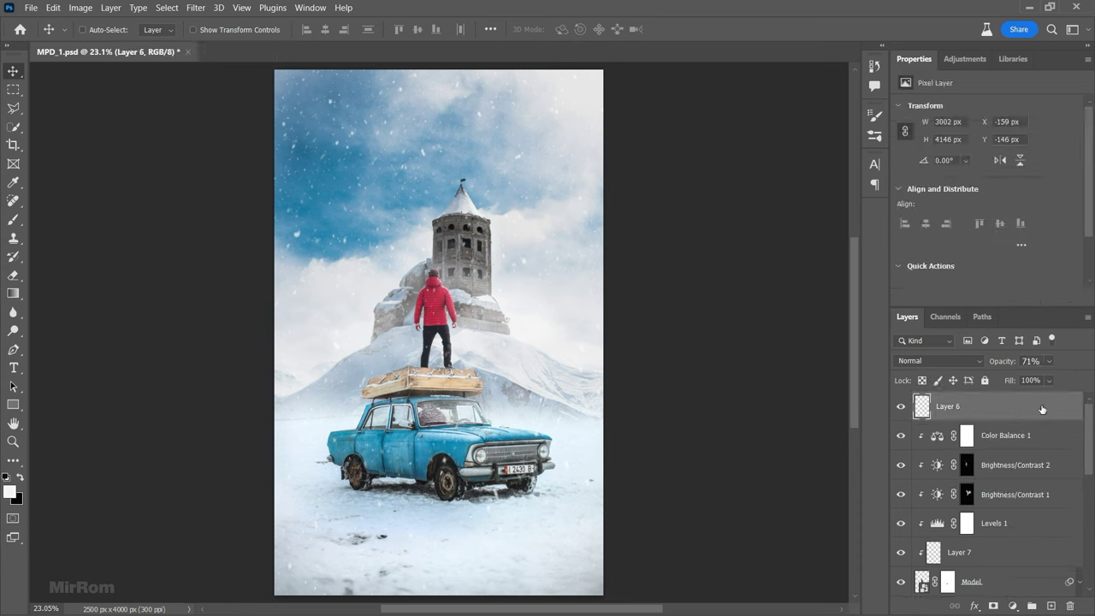
key("ctrl+shift+alt+e")
left_click(1088, 319)
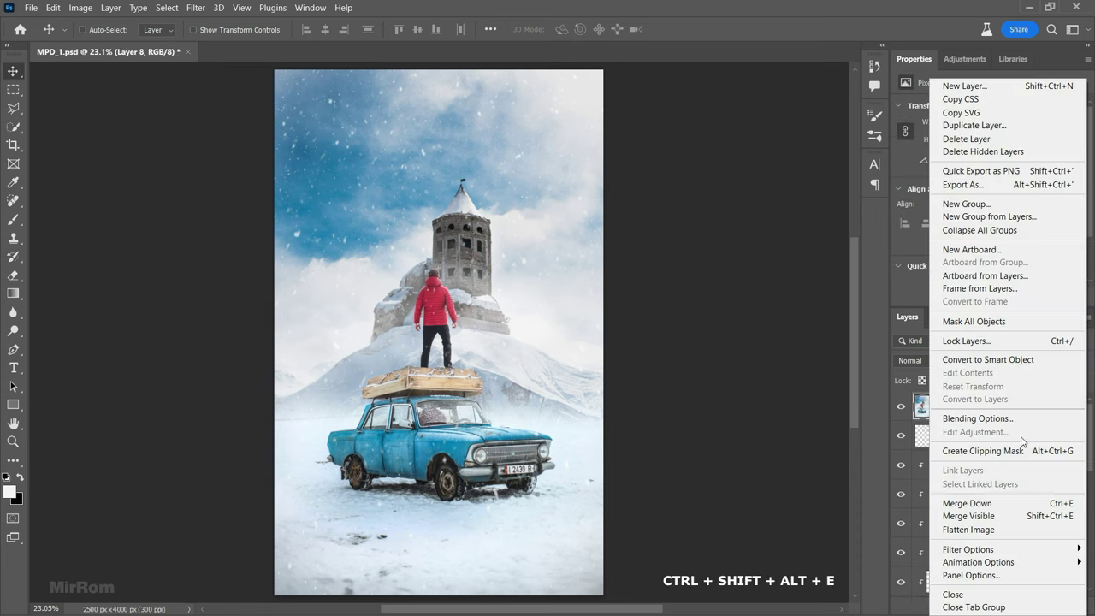
left_click(984, 358)
Step: In Camera Raw, set Highlights -78, Shadows +34, Whites +29, Blacks -9 and Clarity +42
left_click(202, 10)
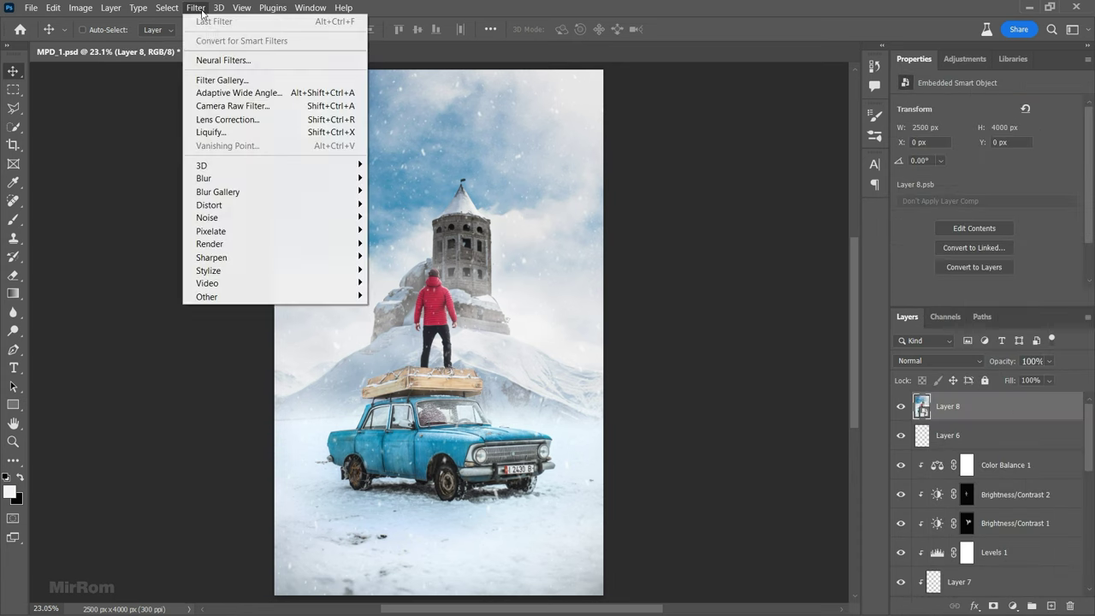
left_click(224, 106)
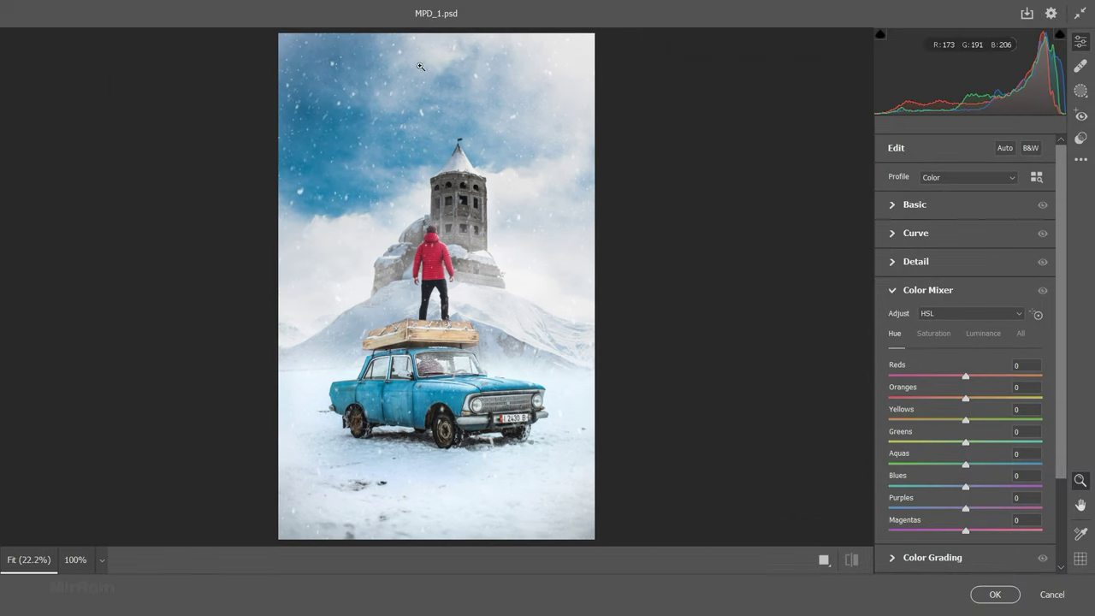
left_click(902, 290)
left_click(911, 207)
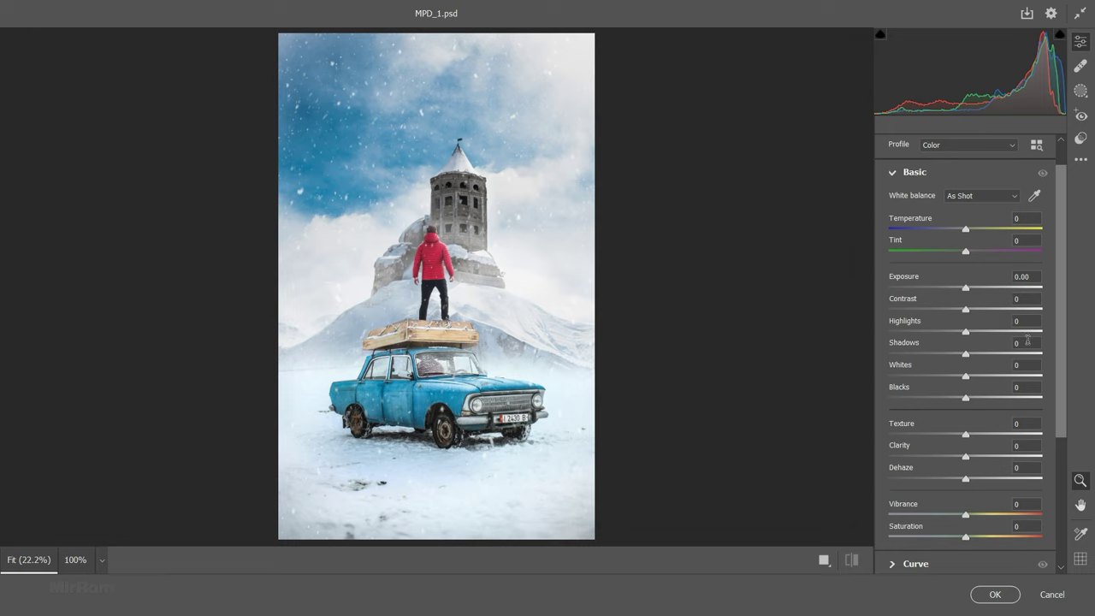
left_click_drag(965, 331, 907, 332)
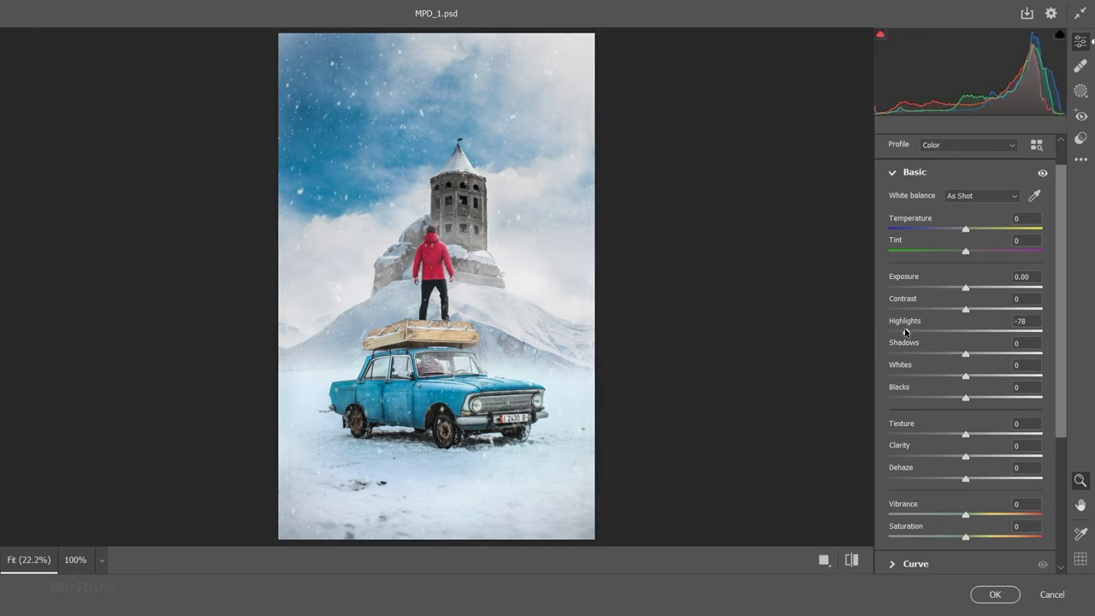
left_click_drag(966, 353, 992, 354)
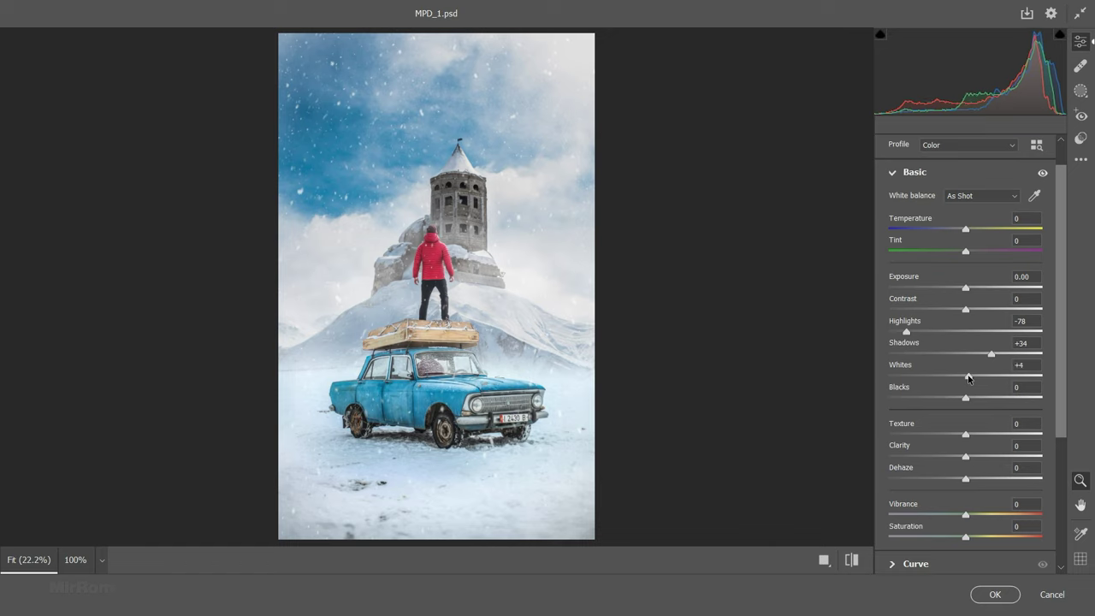
left_click_drag(966, 375, 987, 380)
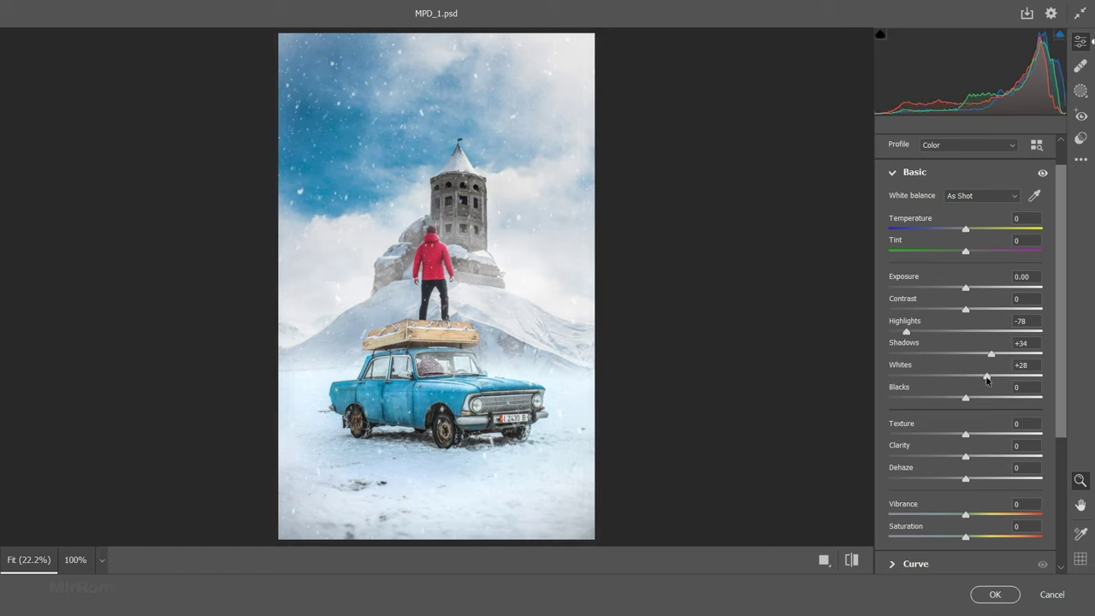
left_click_drag(966, 400, 961, 400)
left_click_drag(966, 456, 999, 463)
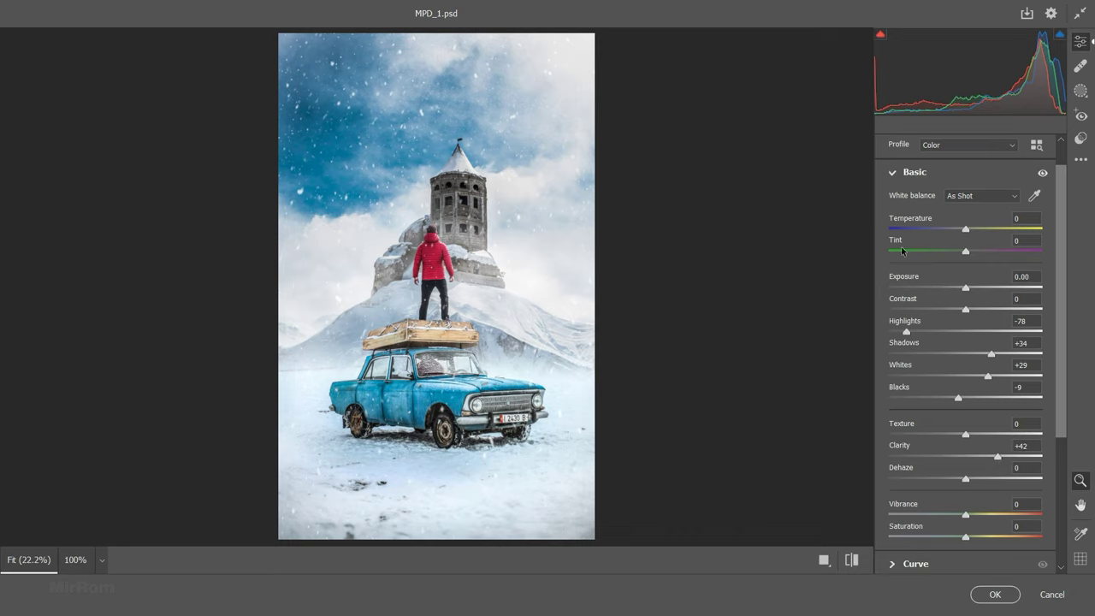
Step: Set Detail Sharpening to 81
left_click(894, 178)
left_click(917, 261)
left_click_drag(891, 297, 964, 299)
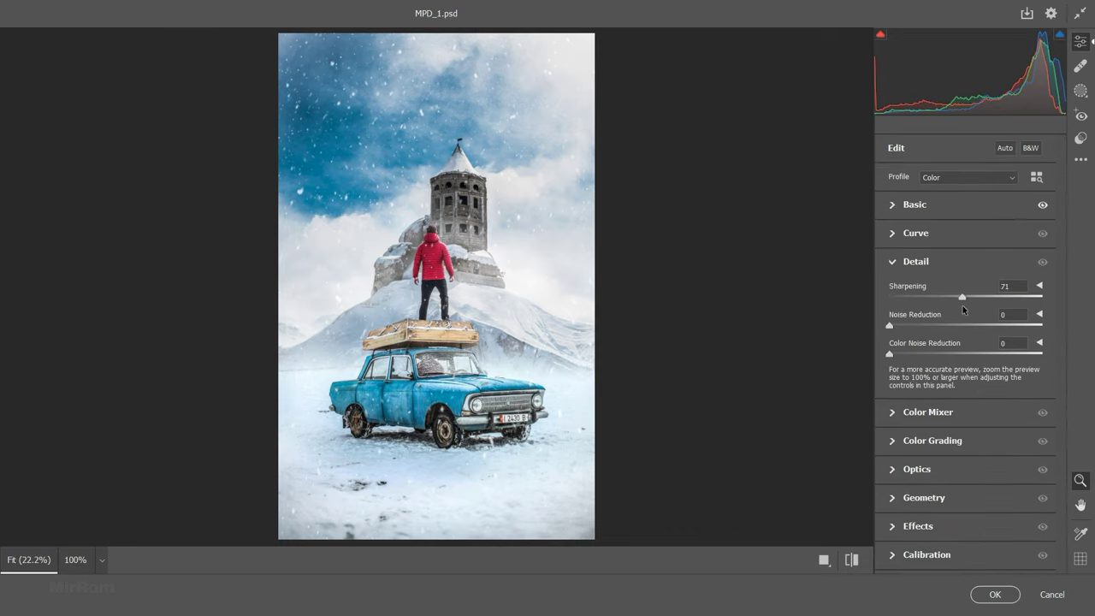
Step: Tint the midtones blue in Color Grading
left_click(894, 262)
left_click(892, 317)
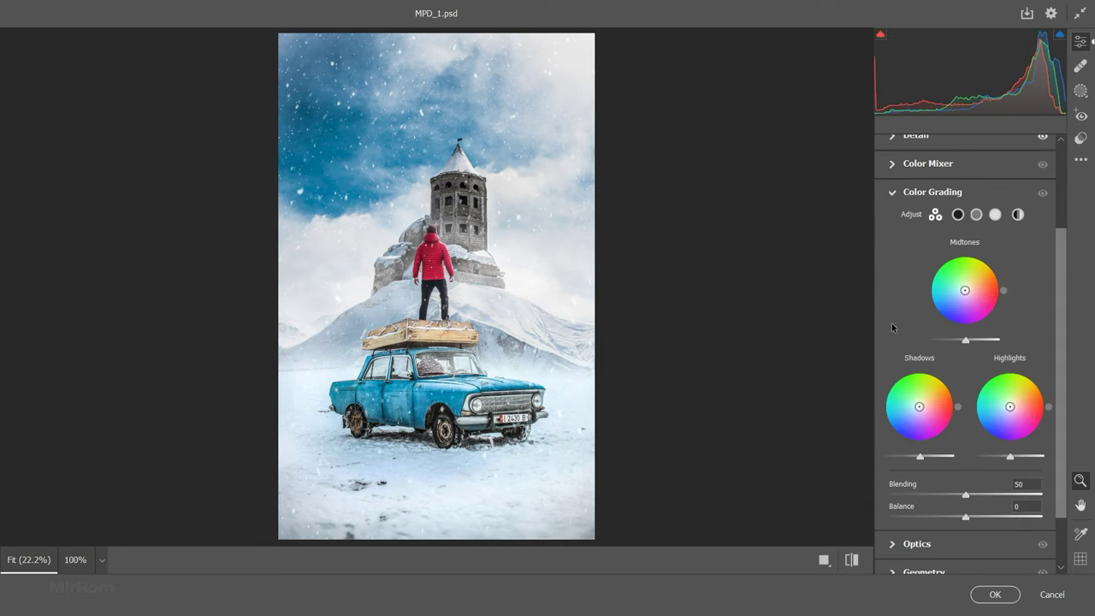
left_click(976, 215)
left_click_drag(968, 339, 948, 344)
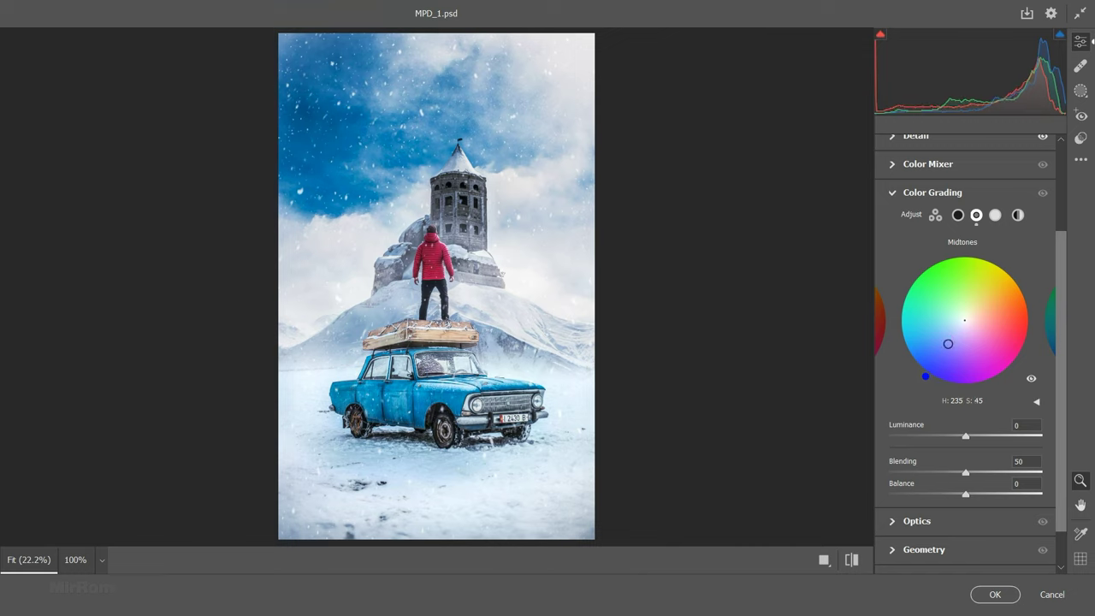
left_click_drag(926, 379, 906, 365)
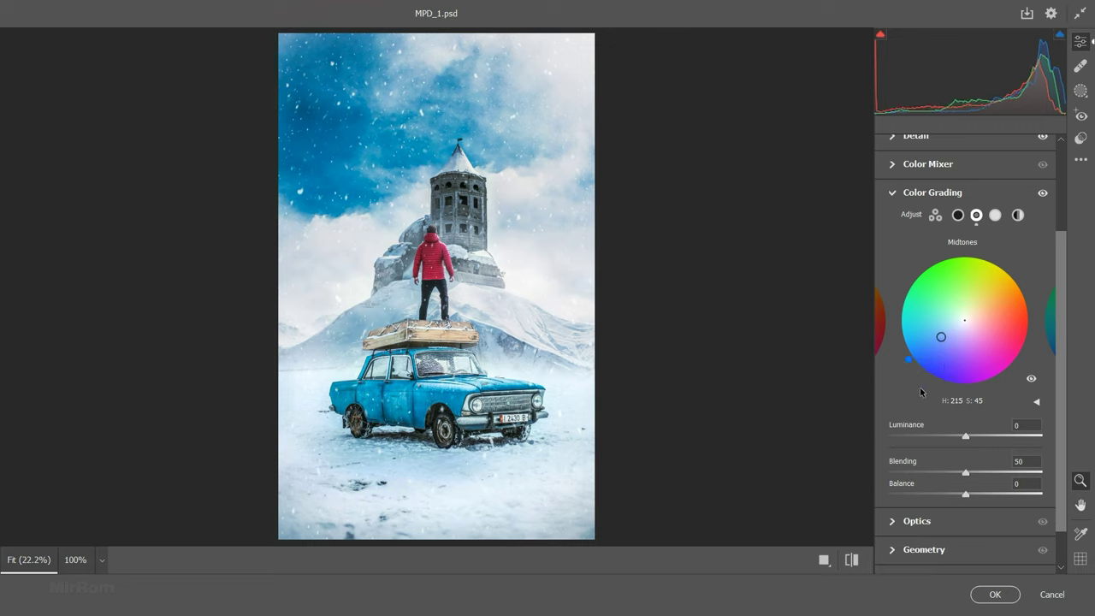
left_click_drag(941, 336, 944, 334)
Step: Set Color Mixer saturation: Oranges +23, Yellows +18, Aquas +72, Blues -9
left_click(907, 193)
left_click(908, 291)
left_click(935, 334)
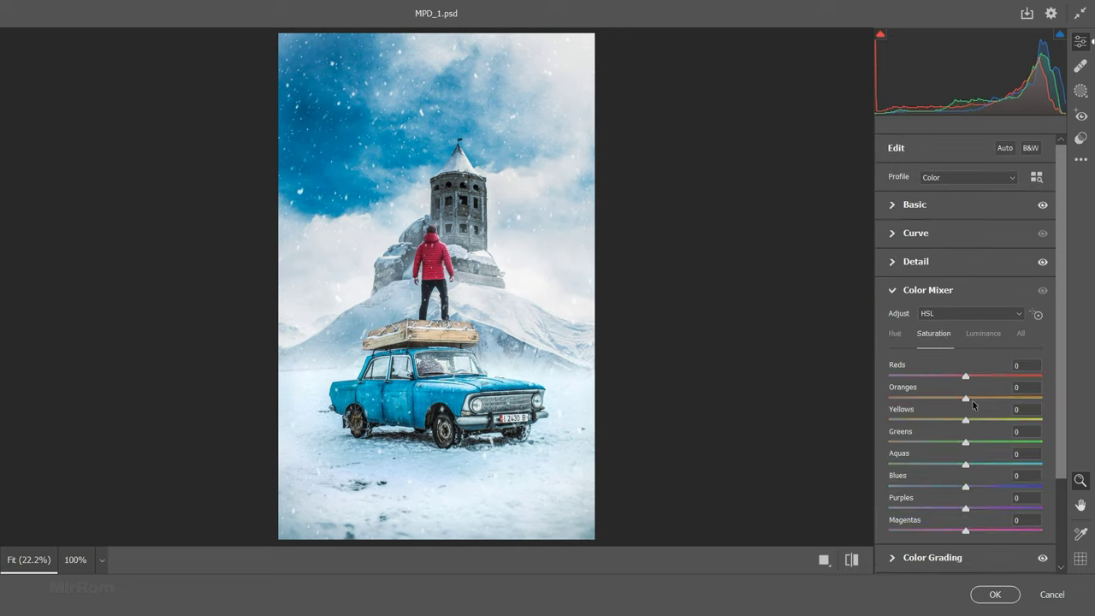
mouse_move(965, 399)
left_mouse_down()
mouse_move(987, 400)
mouse_move(978, 421)
left_mouse_up()
left_click_drag(970, 466, 1024, 479)
left_click_drag(973, 486, 959, 487)
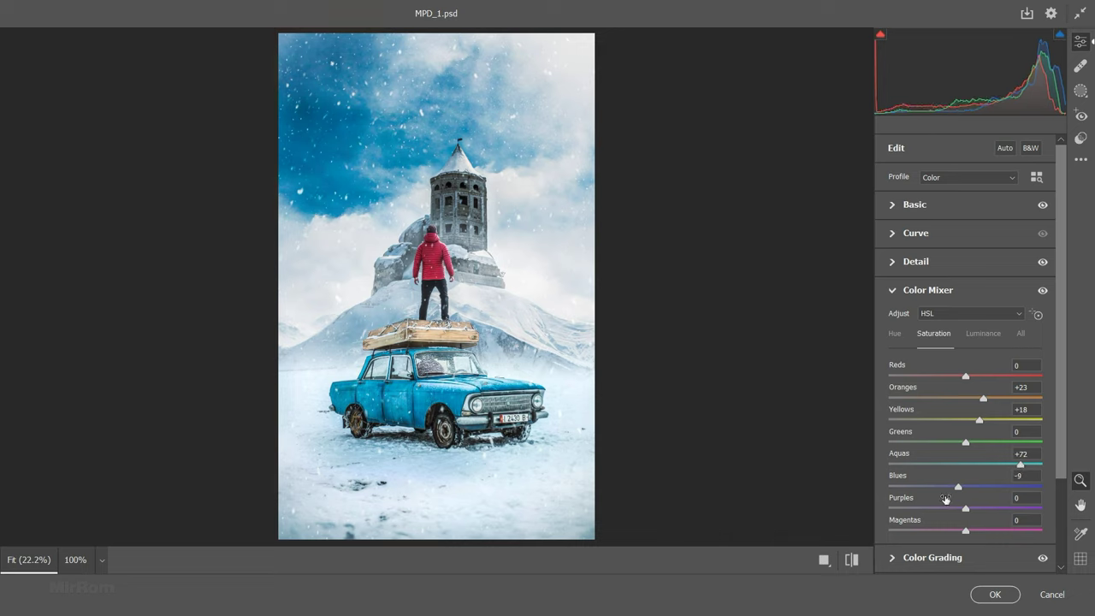
Step: Add Grain of 9 in Effects and apply the Camera Raw Filter to Layer 8
left_click(894, 297)
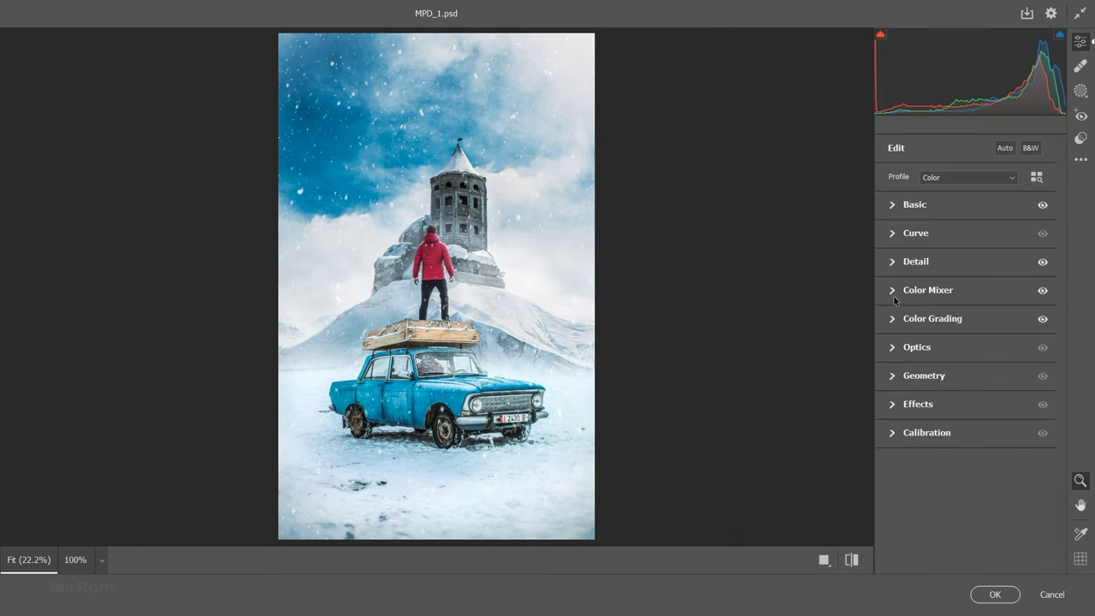
left_click(926, 416)
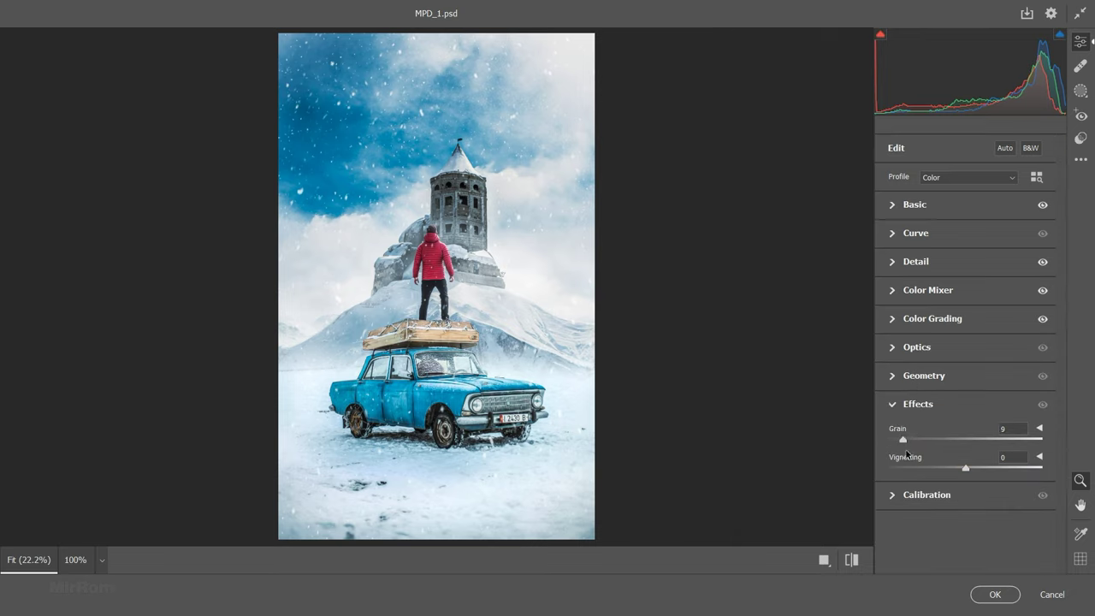
left_click(992, 593)
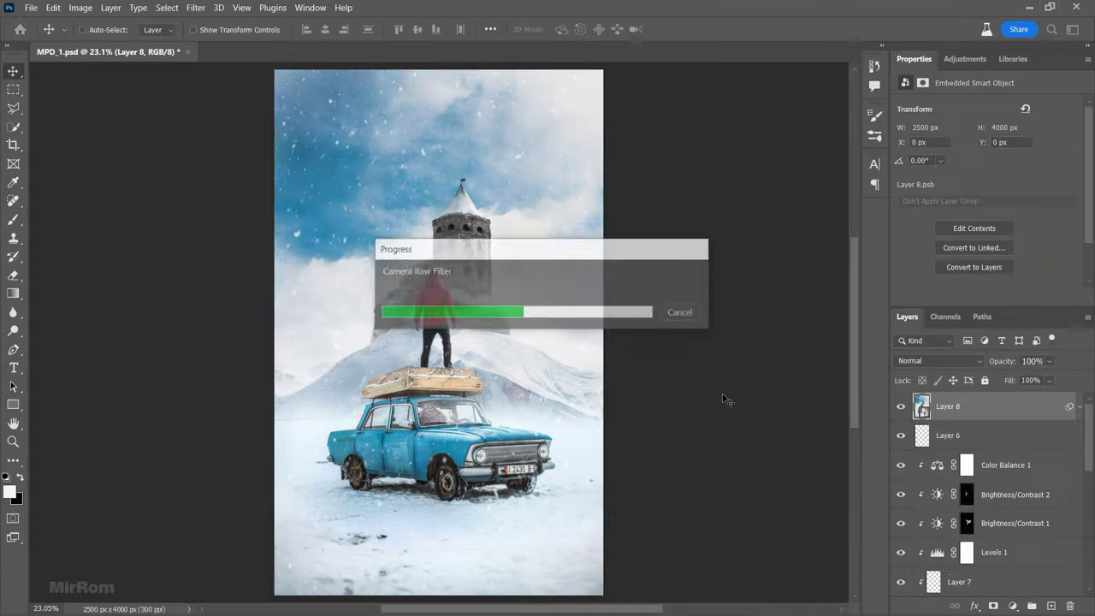